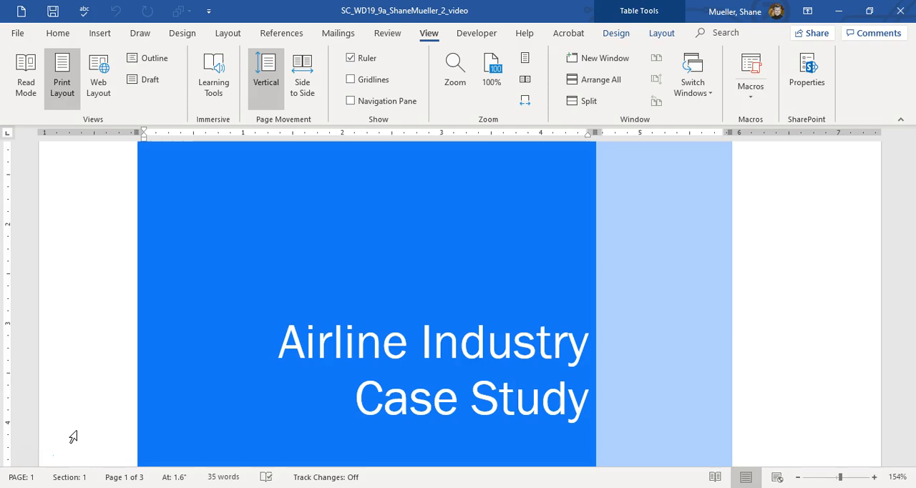
In Outline view, show the master document commands with the insertion point on the blank line below Copyright 2021.
click(220, 347)
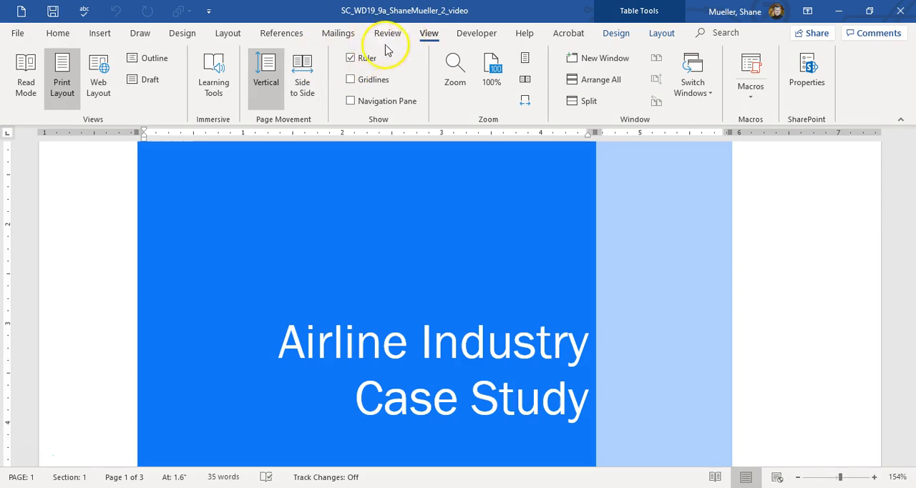
click(147, 60)
click(225, 263)
scroll(225, 257, down, 2)
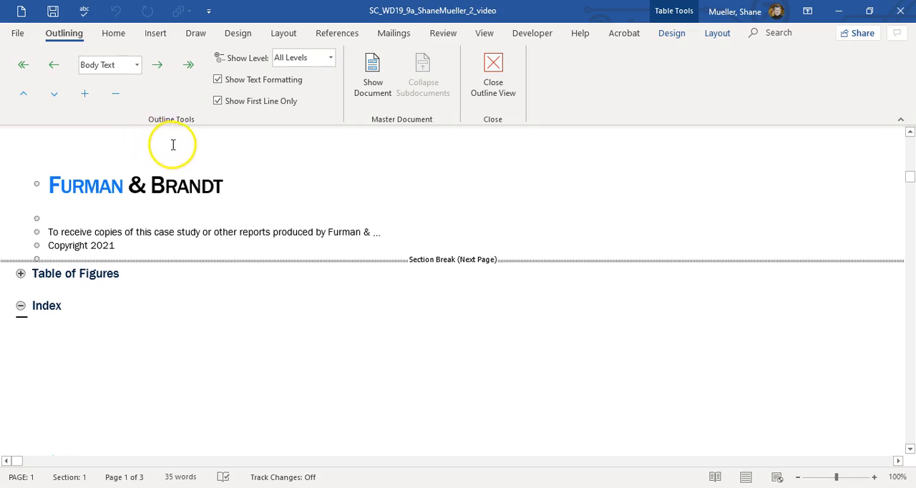
click(58, 261)
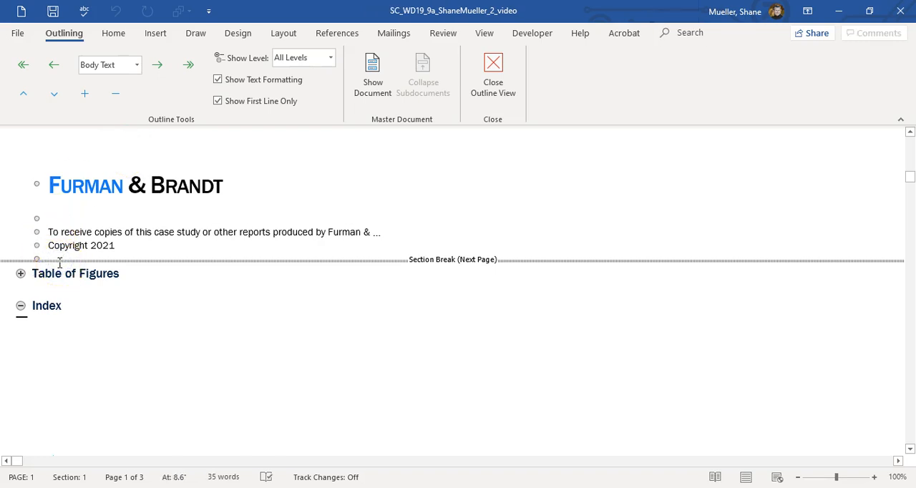
click(375, 69)
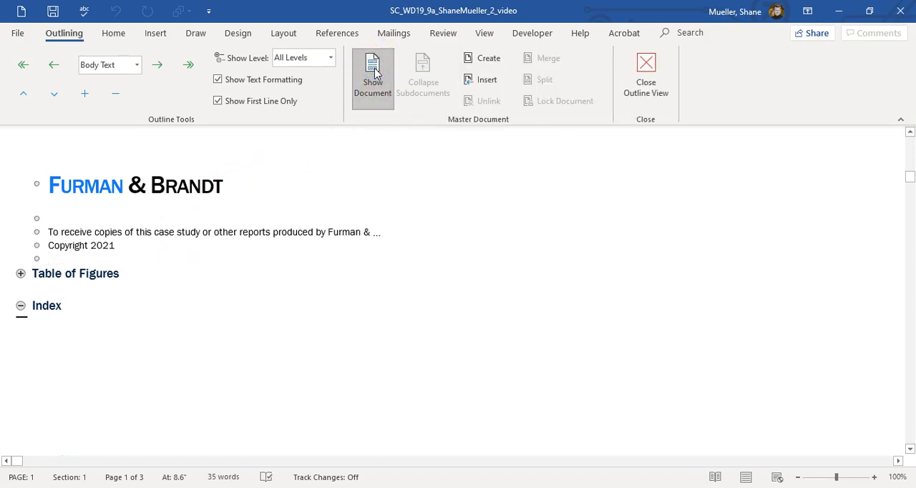
Insert the subdocument Support_WD19_9a_Content from CAPL 1023-Microsoft Word, DATA Files, Module 9, SAM Files.
click(486, 80)
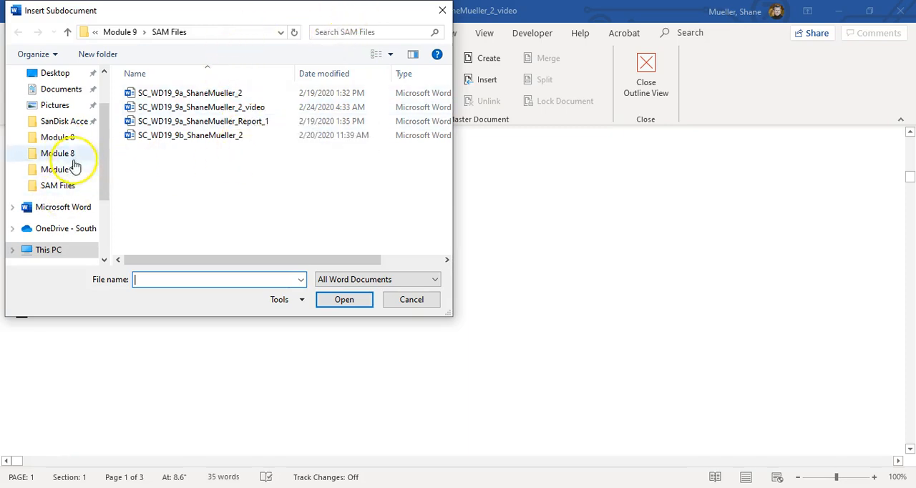
click(57, 249)
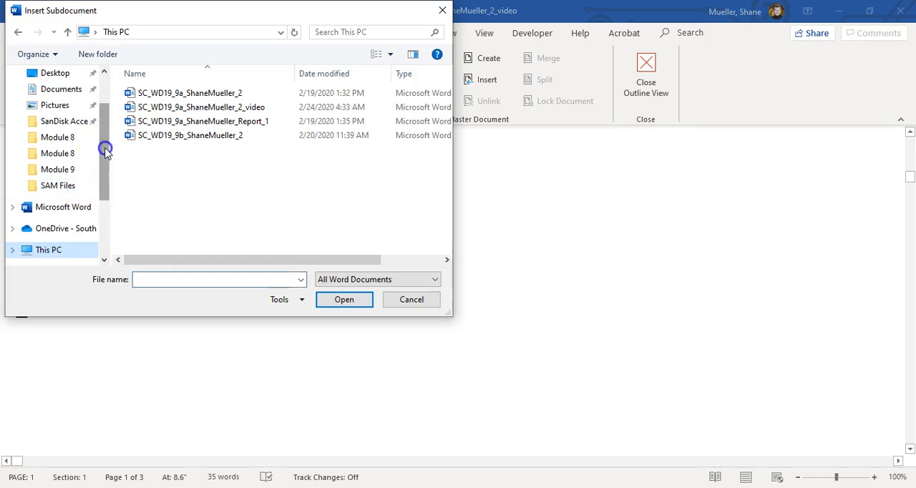
drag(104, 147, 106, 202)
click(69, 191)
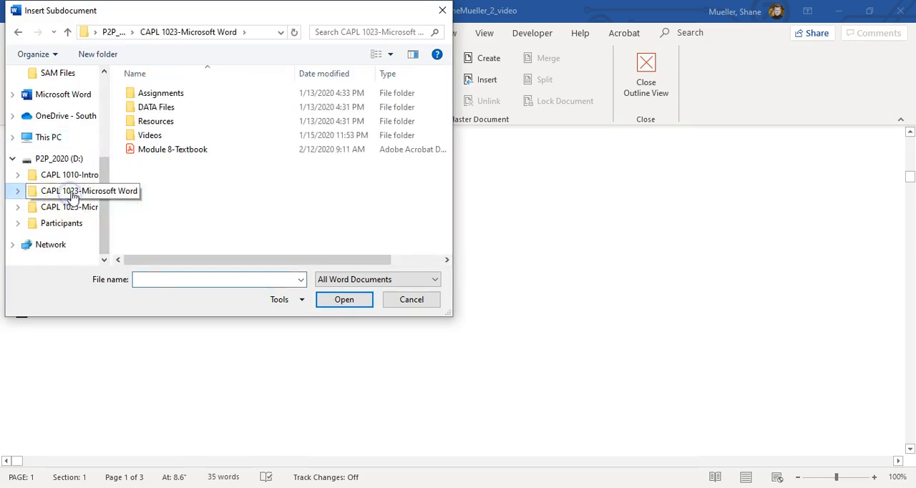
double_click(182, 107)
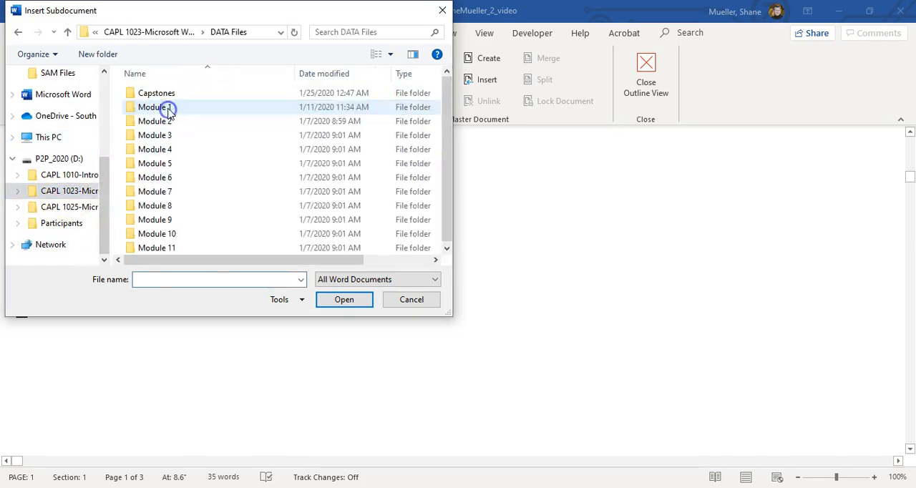
double_click(176, 221)
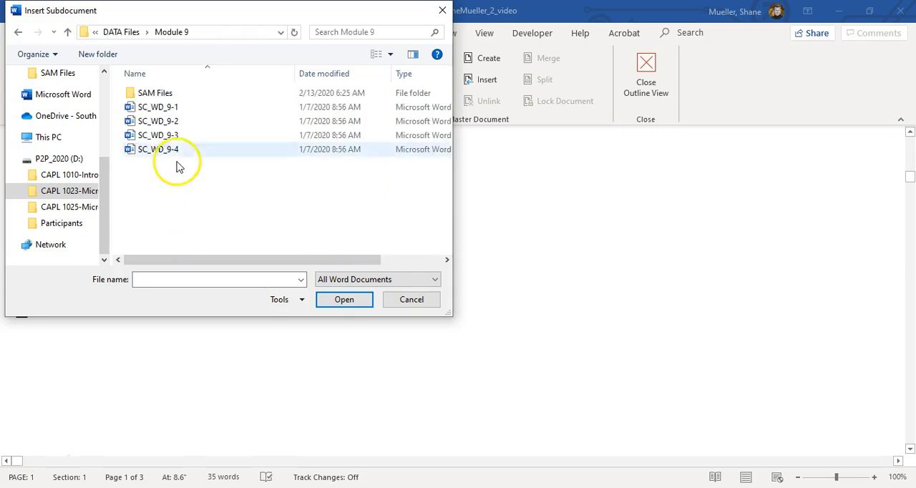
double_click(172, 93)
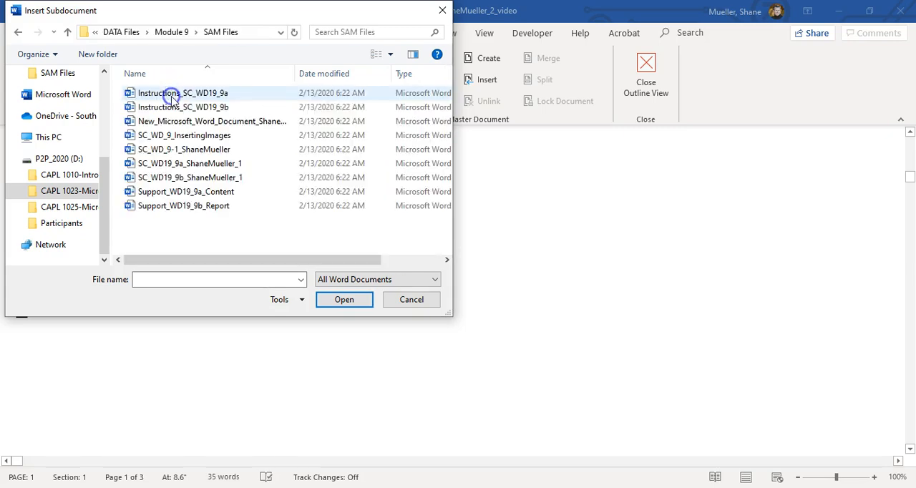
click(227, 194)
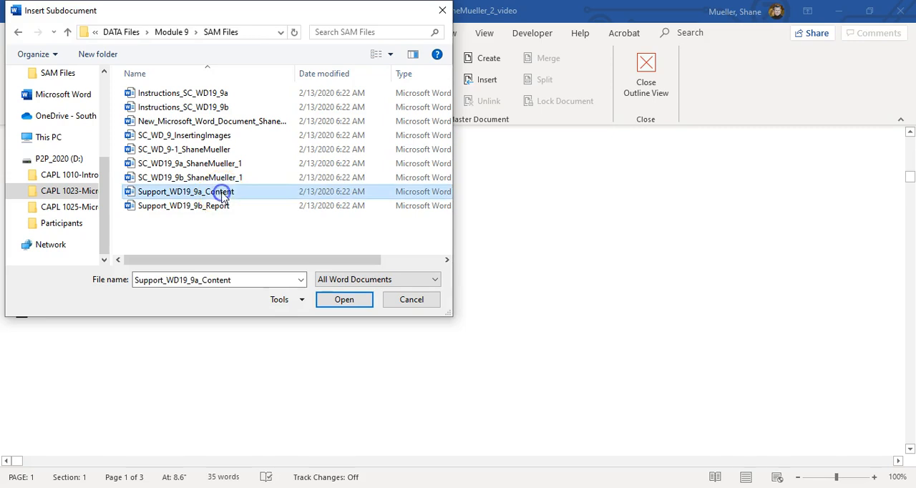
click(343, 299)
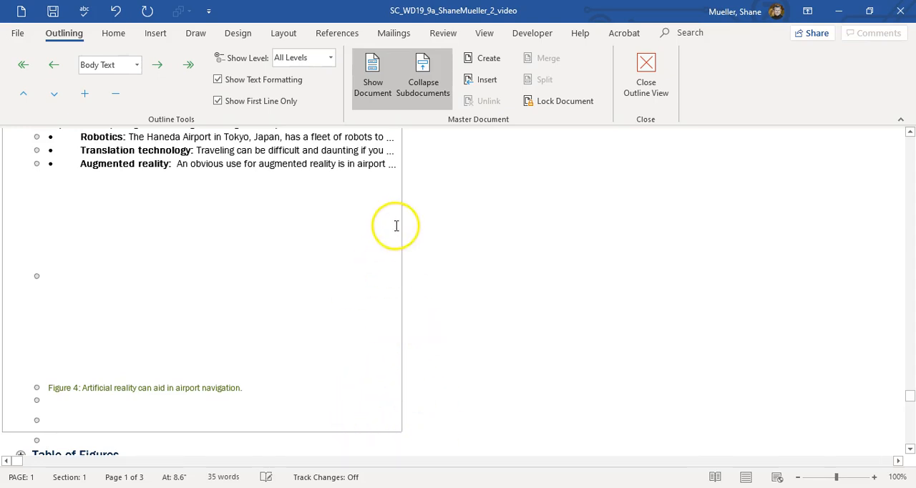
Unlink the inserted subdocument that starts with the Background heading and close Outline view.
scroll(399, 200, up, 20)
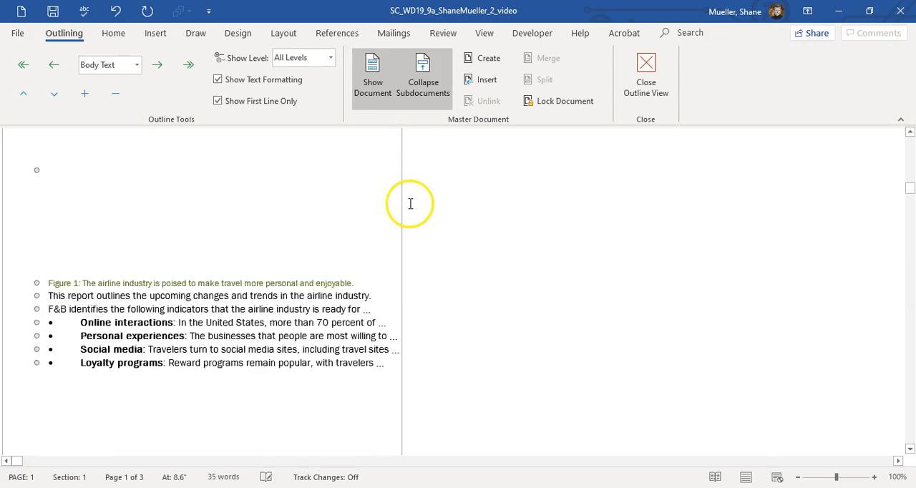
scroll(403, 204, down, 5)
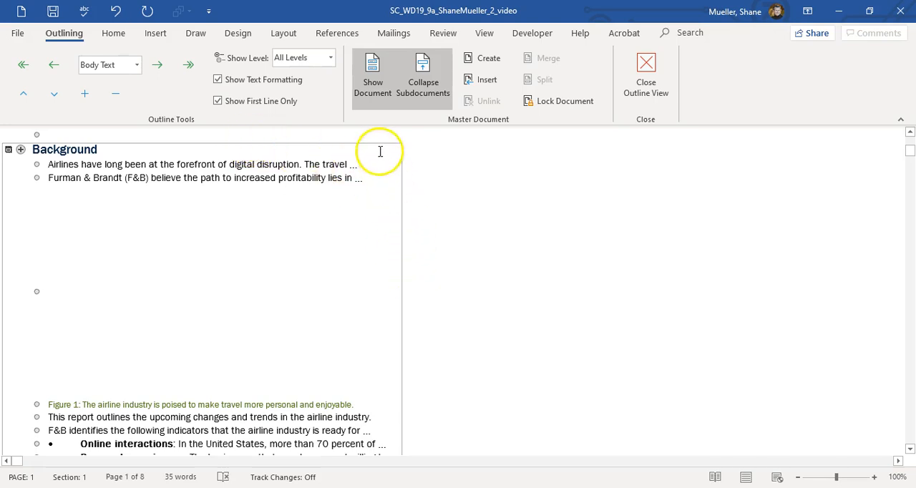
click(187, 178)
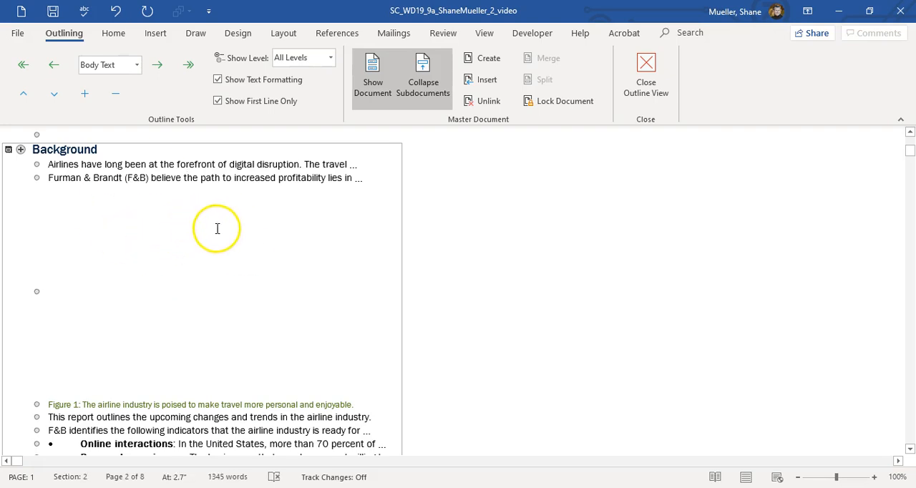
click(486, 103)
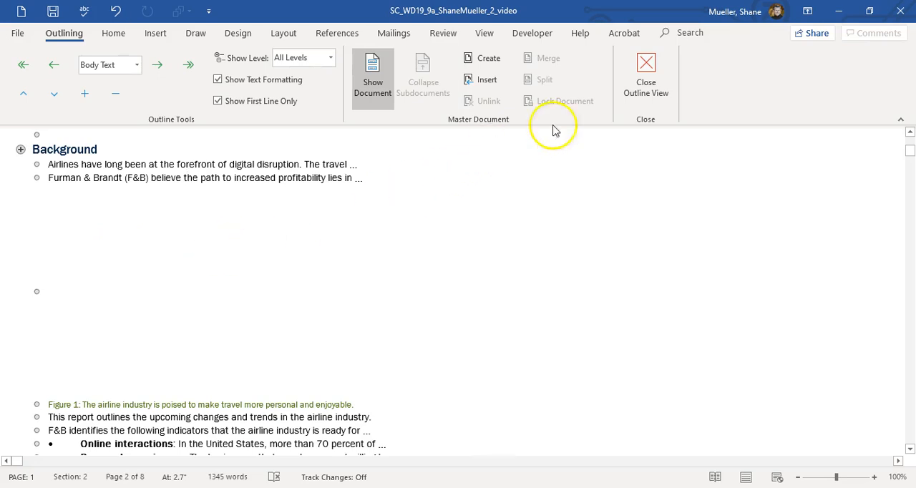
click(659, 70)
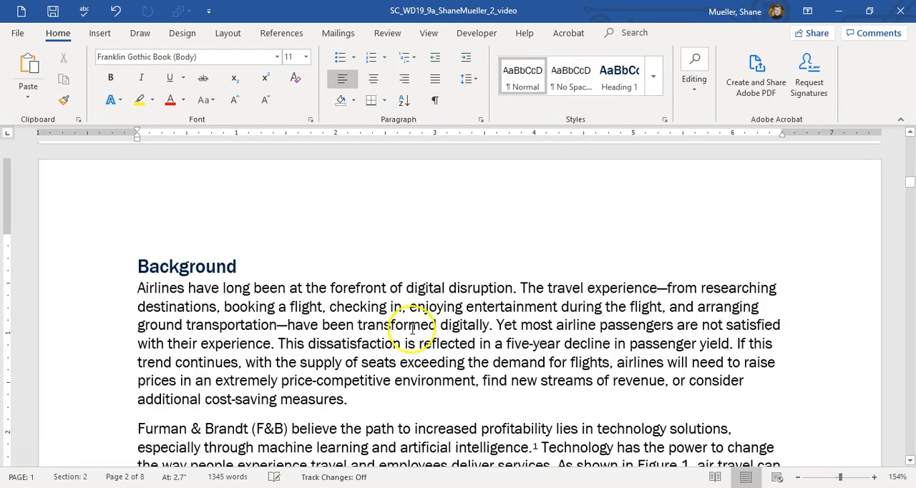
Insert an endnote after "passenger yield." under Background reading "Passenger yield is the difference between the supply and demand of seats on a flight.".
scroll(409, 325, down, 5)
scroll(408, 320, down, 1)
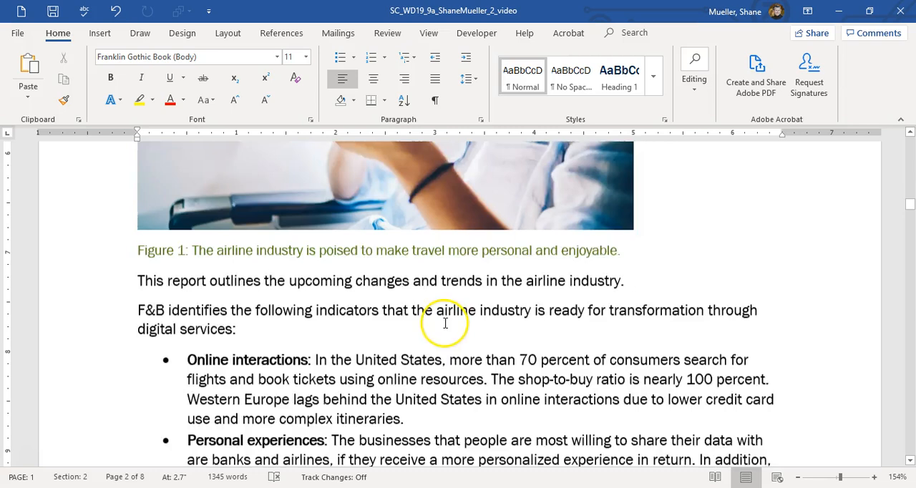
scroll(444, 326, up, 1)
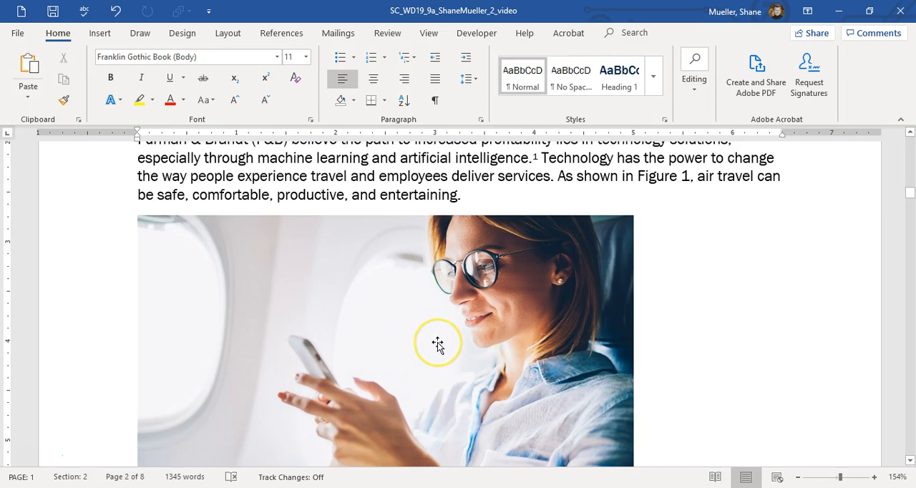
scroll(438, 345, up, 5)
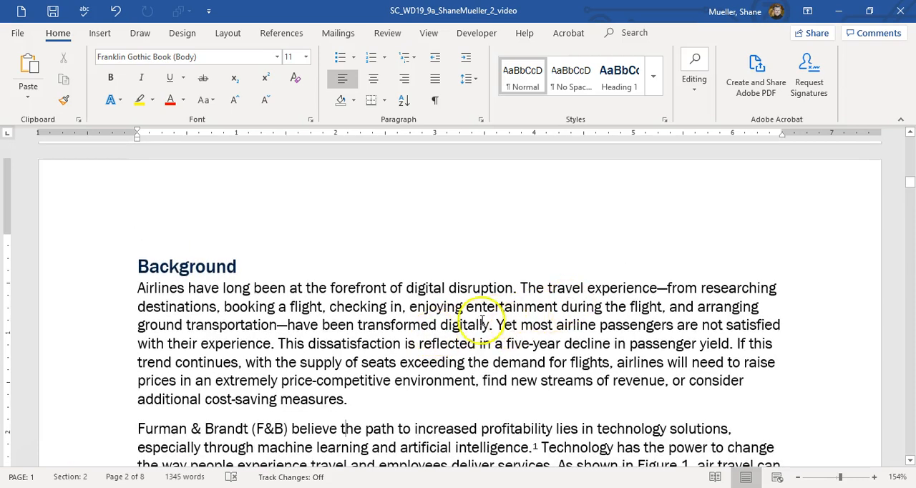
click(319, 344)
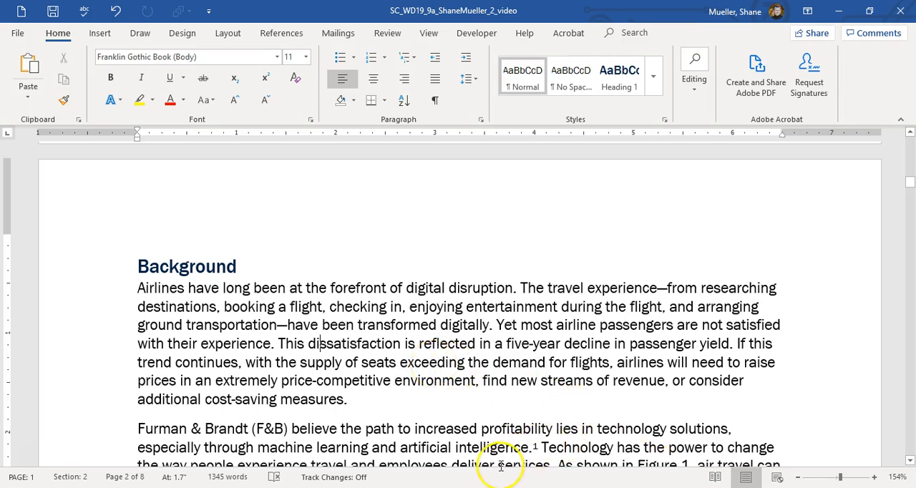
click(734, 344)
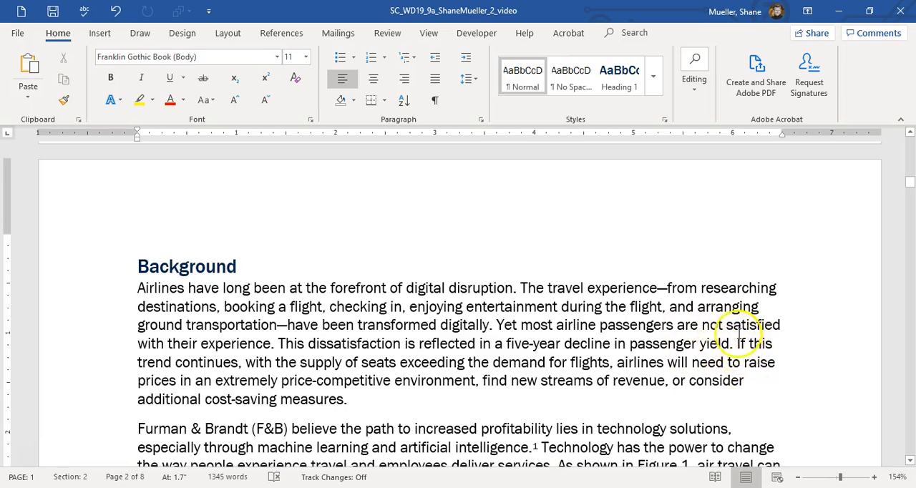
click(287, 35)
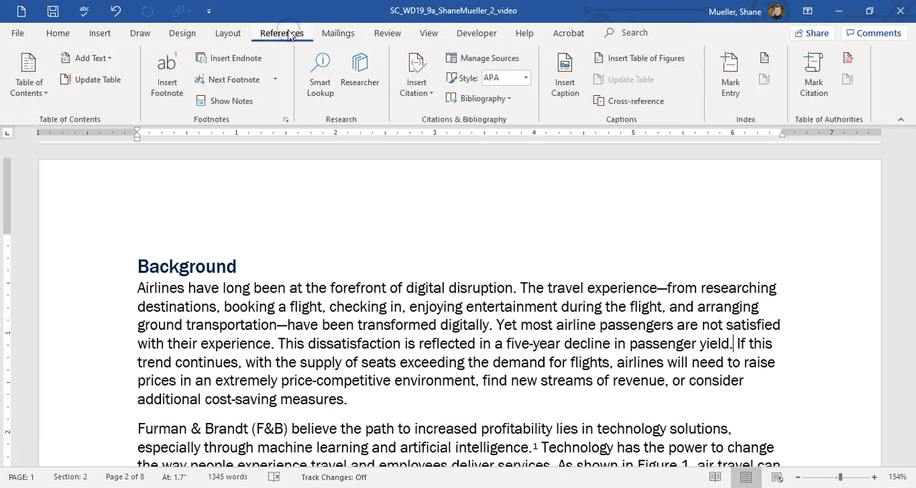
click(241, 63)
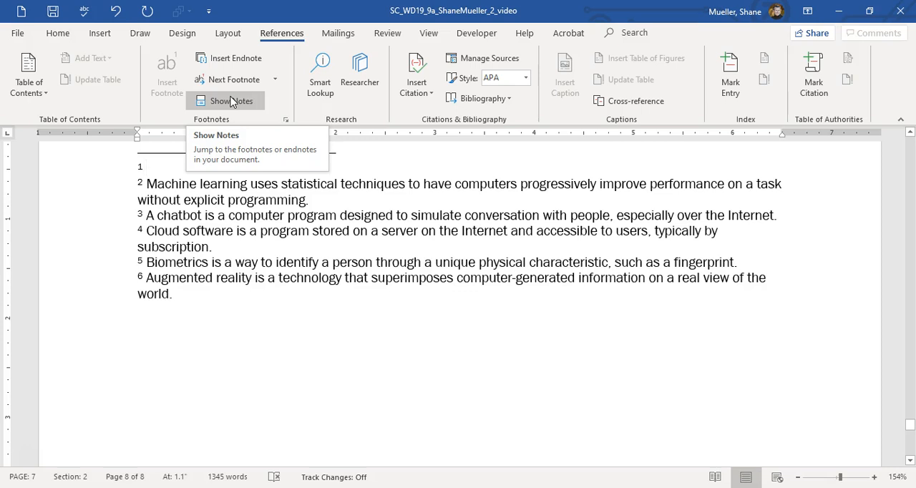
text(Passenger yield is the difference between the supply)
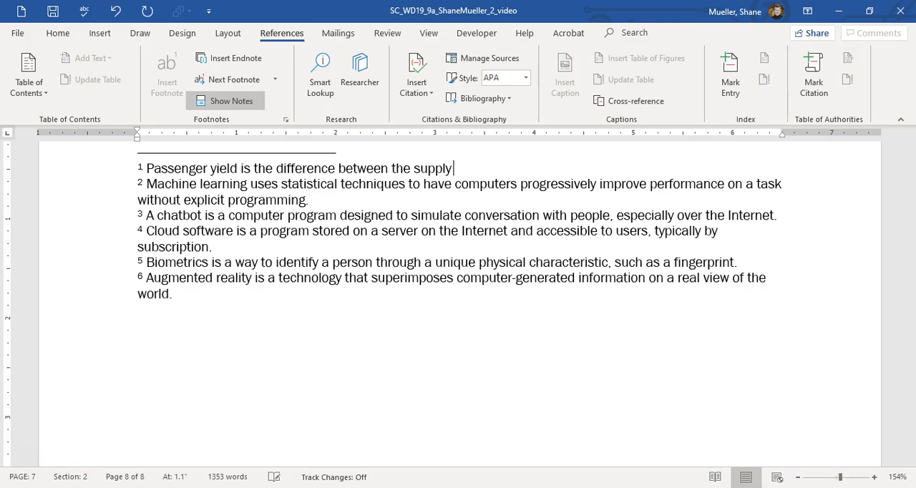
text(and demand of seats on a flight.)
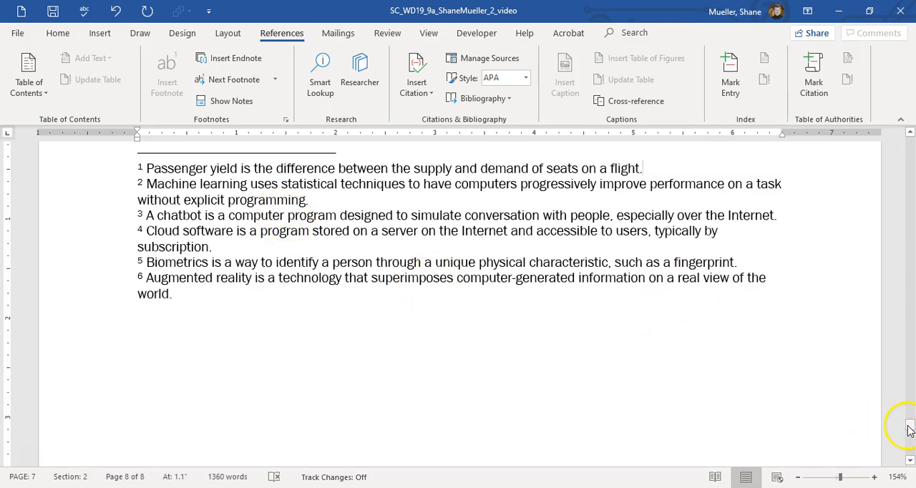
Replace the [euro symbol] placeholder in the Personal experiences bullet with the Euro Sign, character code 128 from ASCII (decimal).
key(ctrl+g)
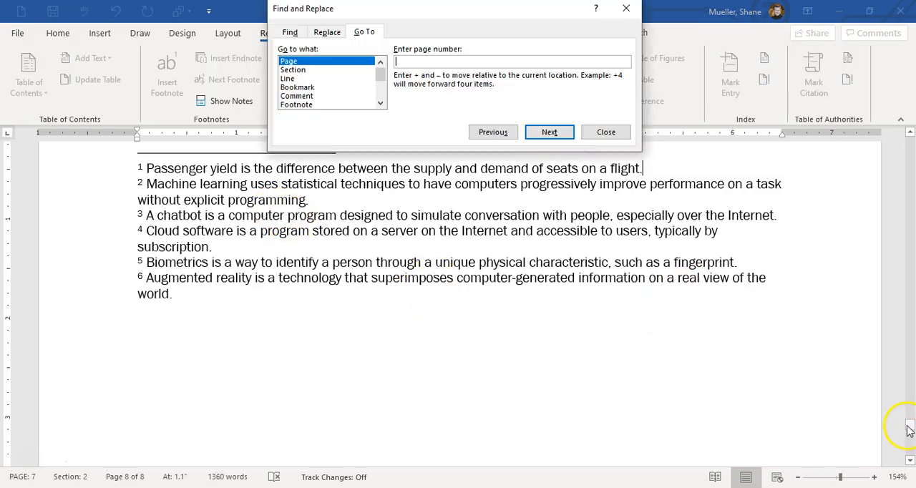
click(608, 131)
drag(911, 423, 909, 198)
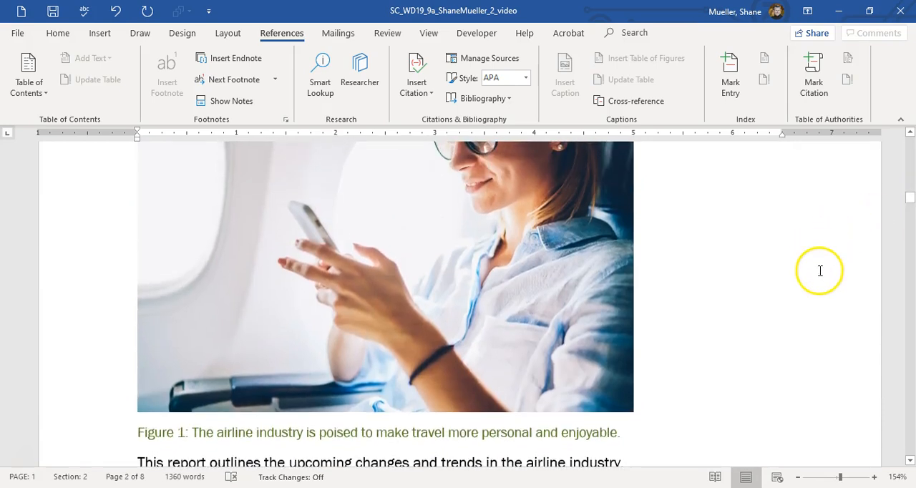
scroll(458, 258, down, 5)
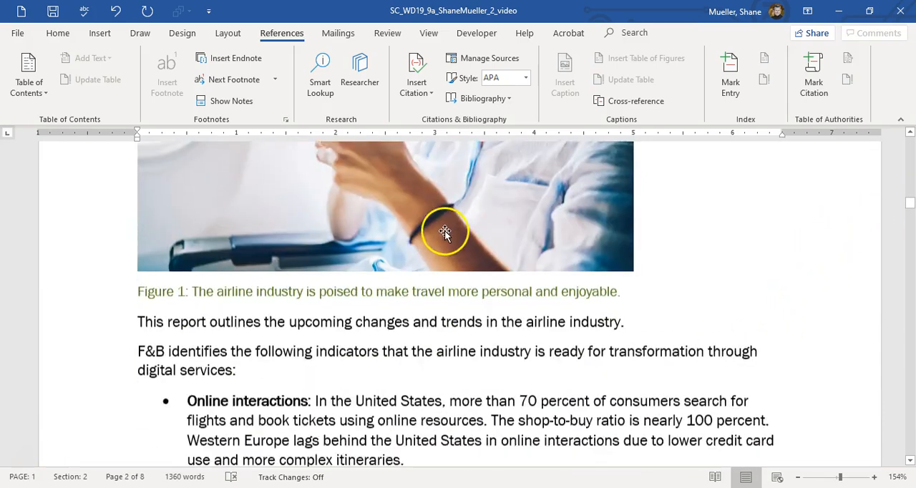
scroll(322, 229, down, 1)
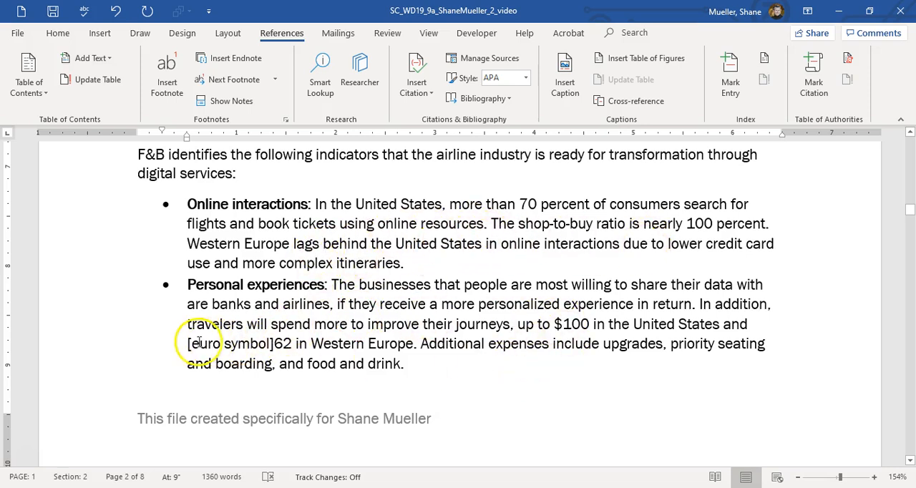
drag(201, 342, 273, 344)
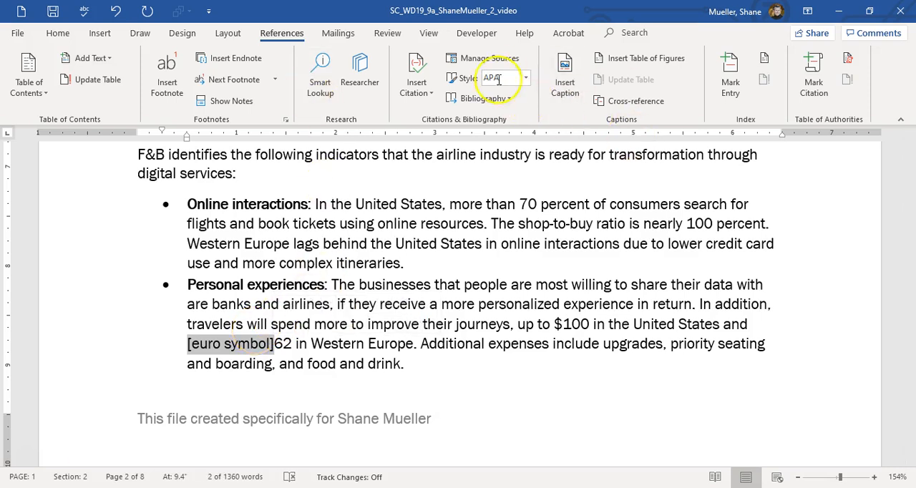
click(100, 33)
click(738, 83)
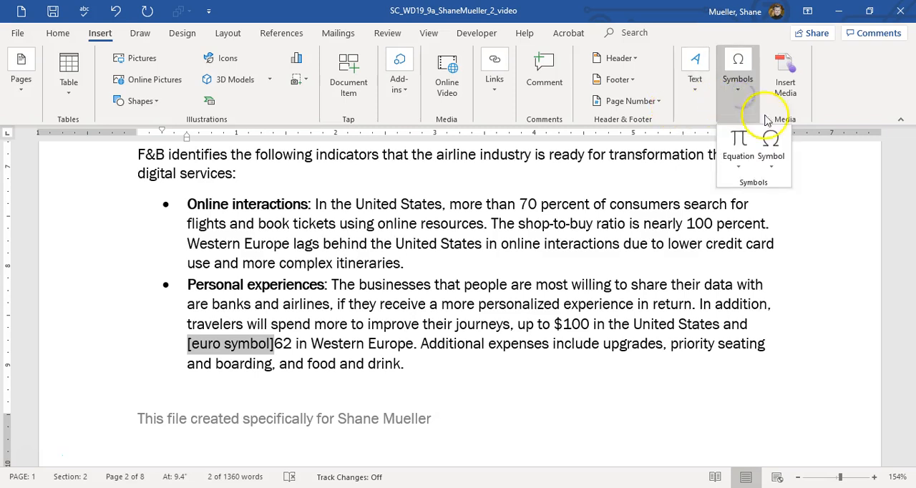
click(778, 165)
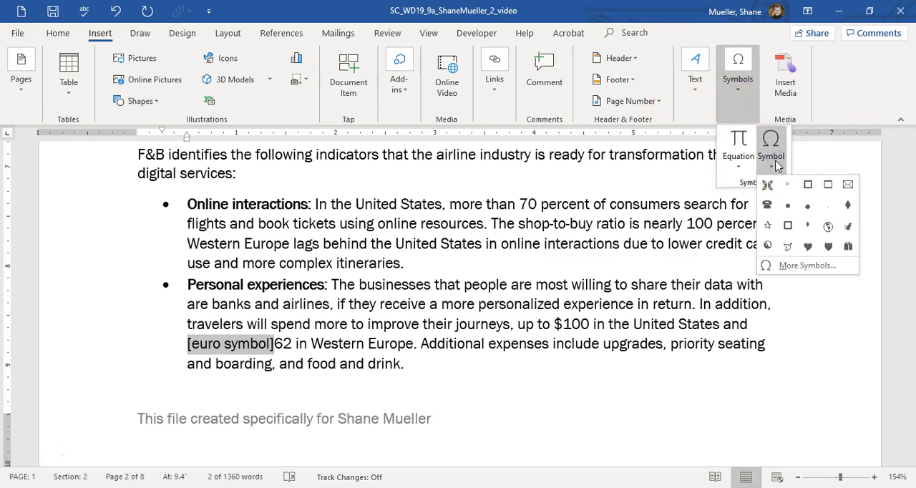
click(811, 267)
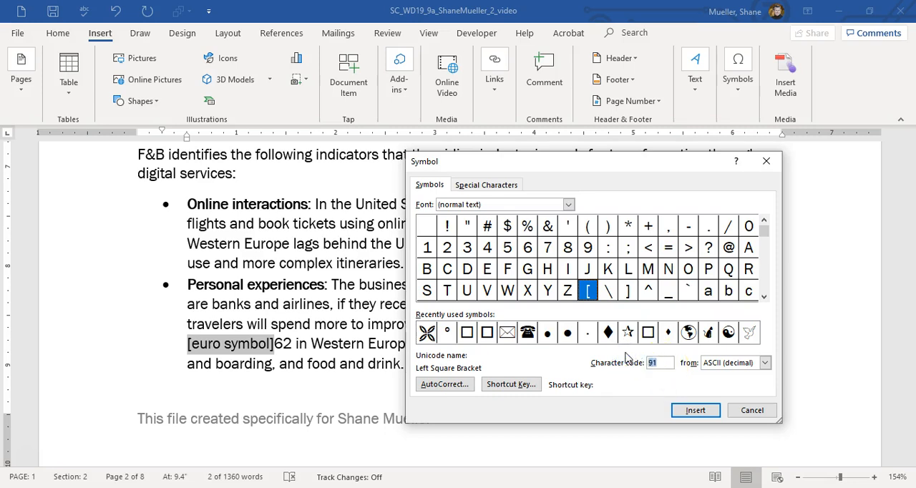
text(128)
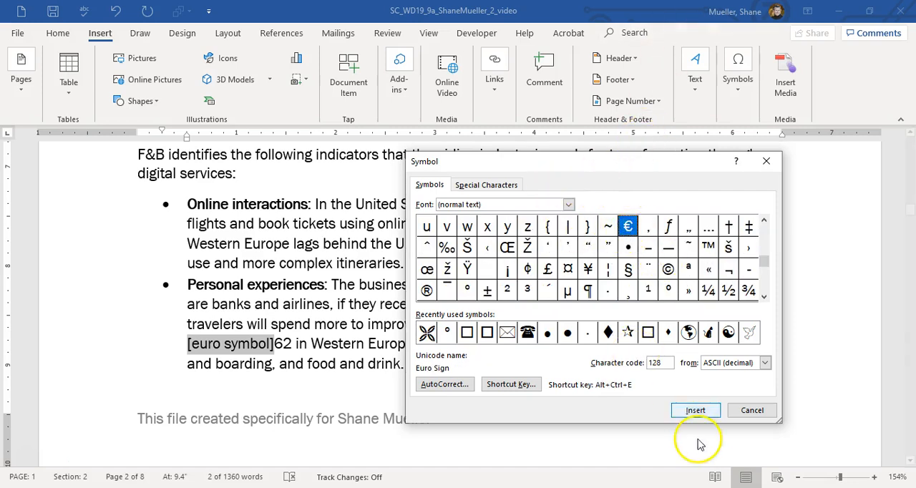
click(696, 409)
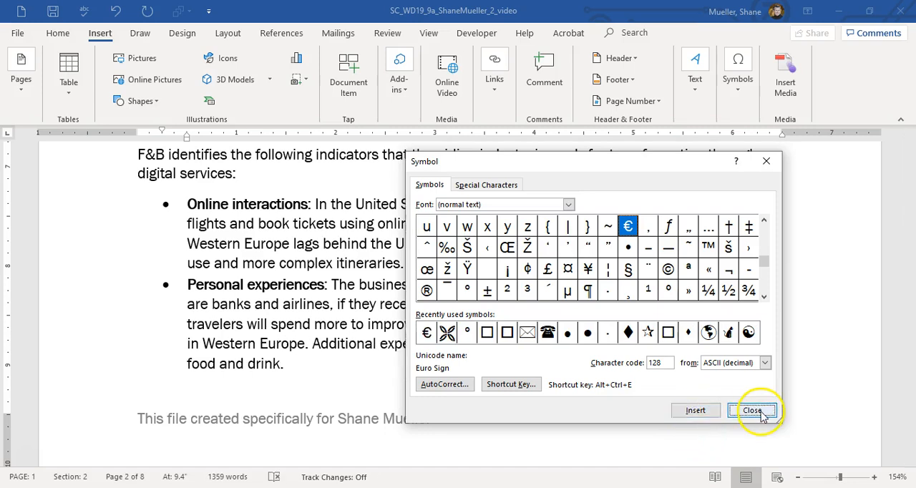
click(752, 410)
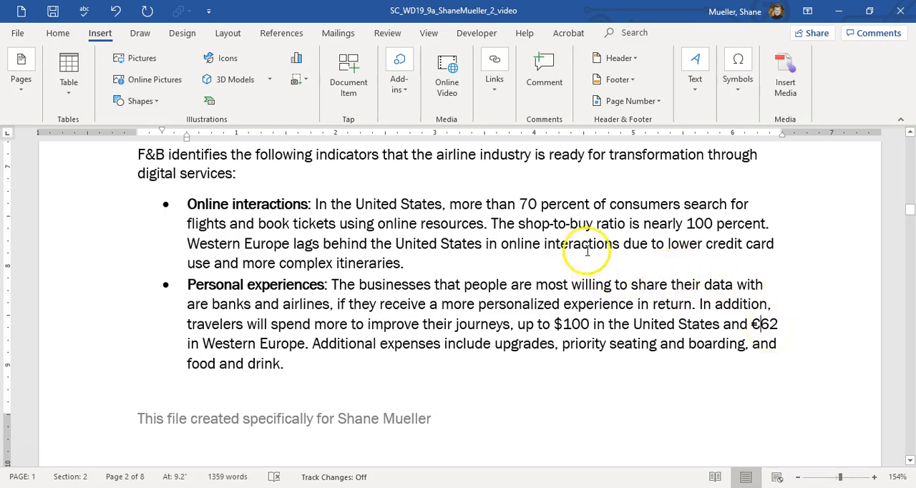
Add a caption below the Lufthansa website picture, including the label, reading "Figure 3: Some ailrines use chatbots.".
scroll(565, 243, down, 10)
scroll(537, 236, down, 10)
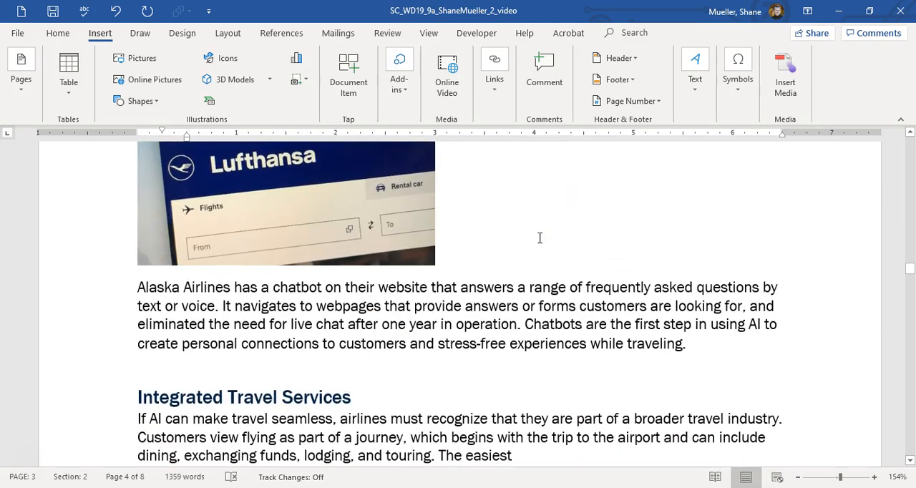
scroll(312, 262, up, 1)
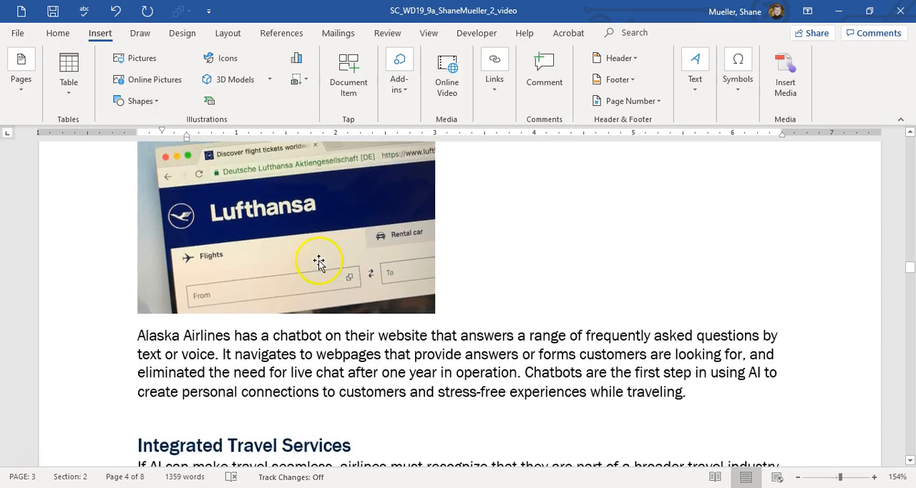
click(415, 266)
scroll(415, 266, up, 2)
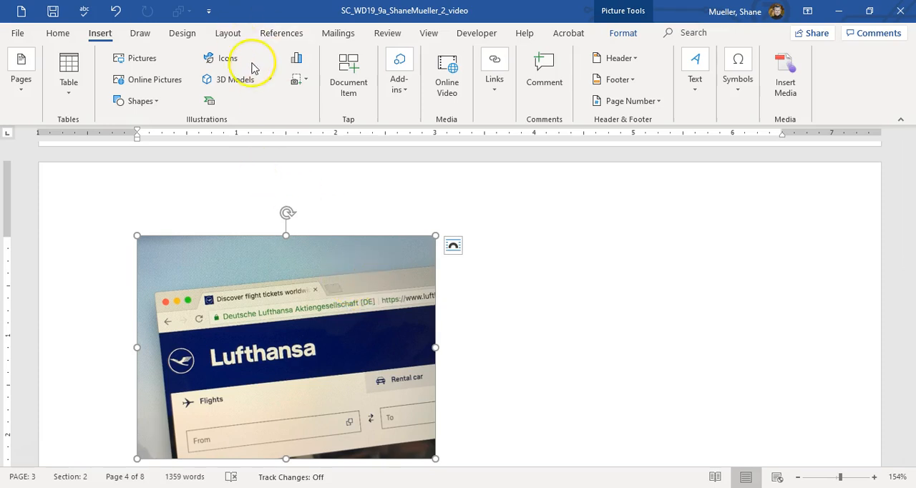
click(293, 34)
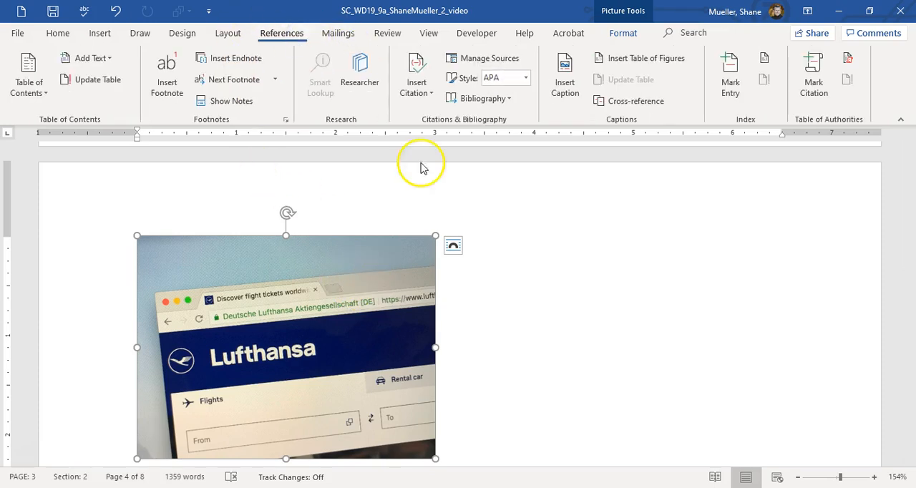
click(565, 71)
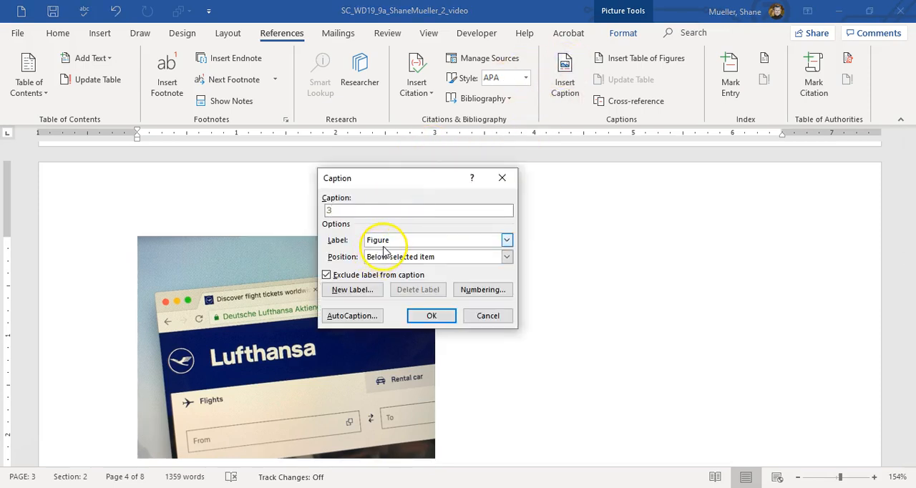
click(327, 276)
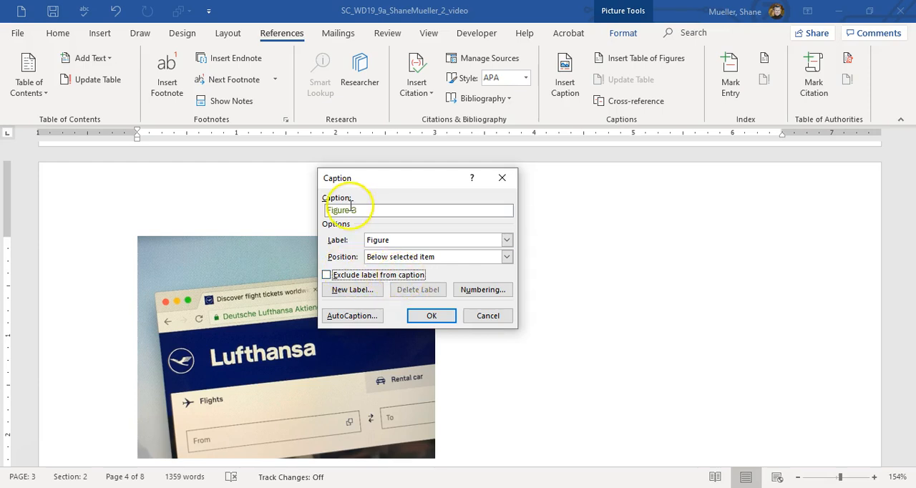
click(372, 209)
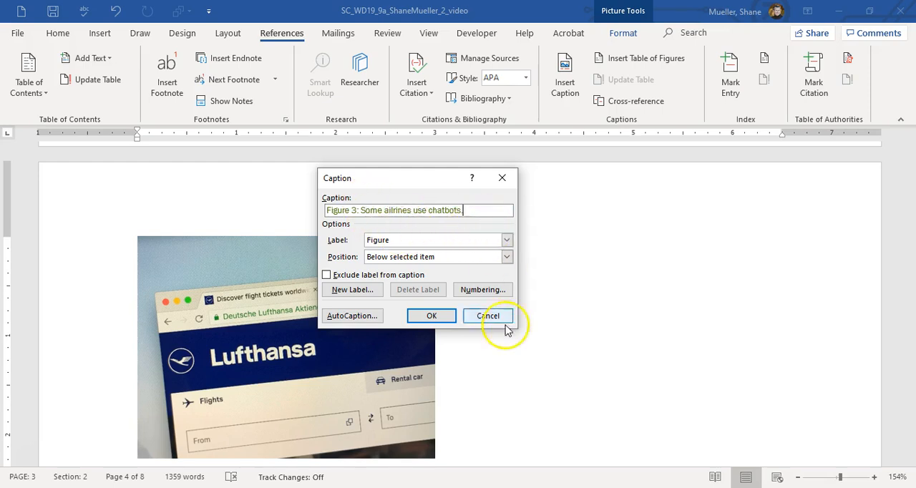
click(431, 317)
Correct the misspelled word "ailrines" in the Figure 3 caption to "airlines" and save the document.
scroll(395, 327, down, 4)
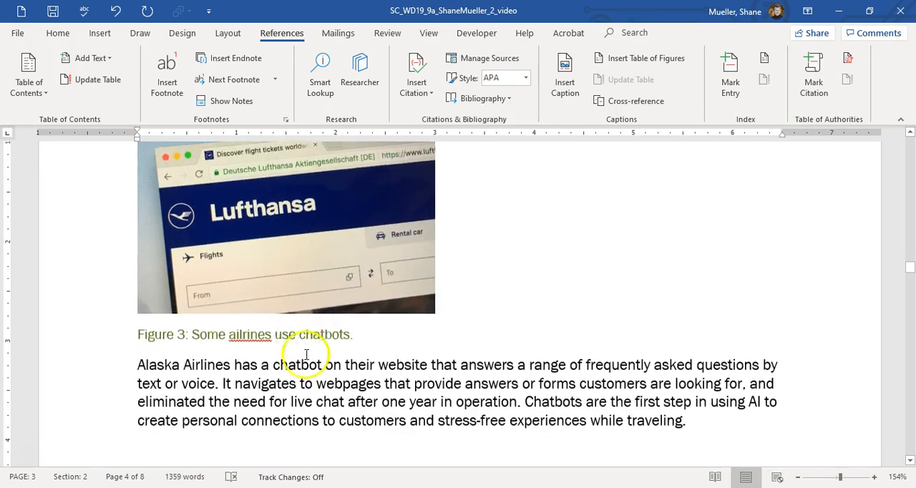
scroll(306, 355, down, 1)
right_click(257, 287)
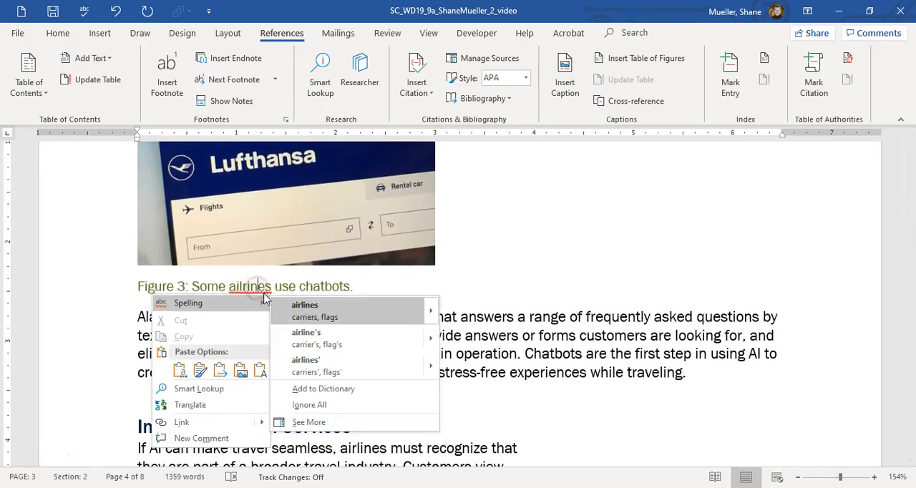
click(308, 310)
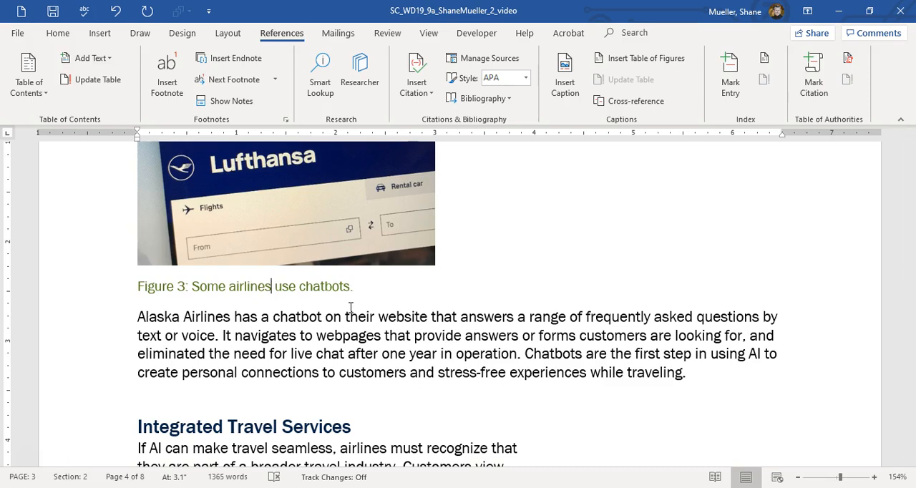
click(52, 12)
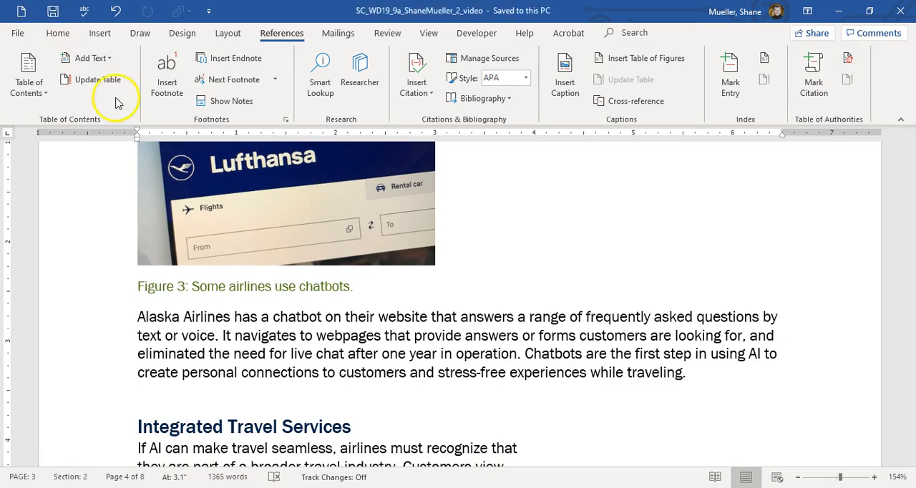
Replace the [insert cross-reference] placeholder under Chatbots with a hyperlinked cross-reference to the Figure 3 caption, using only label and number.
scroll(175, 206, up, 1)
scroll(206, 208, up, 3)
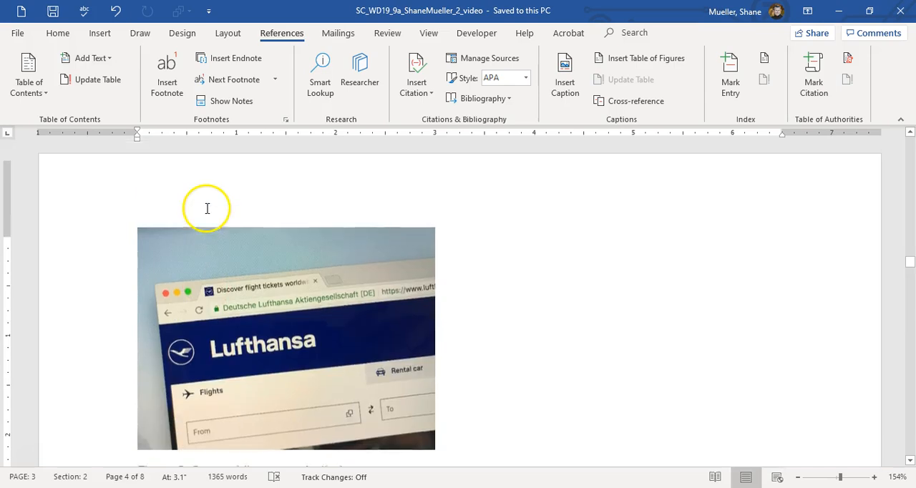
scroll(222, 301, down, 5)
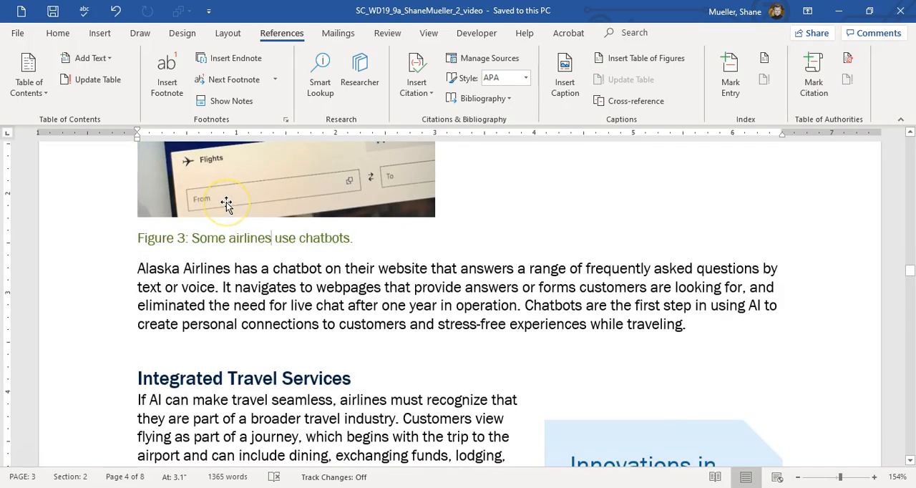
scroll(272, 212, up, 10)
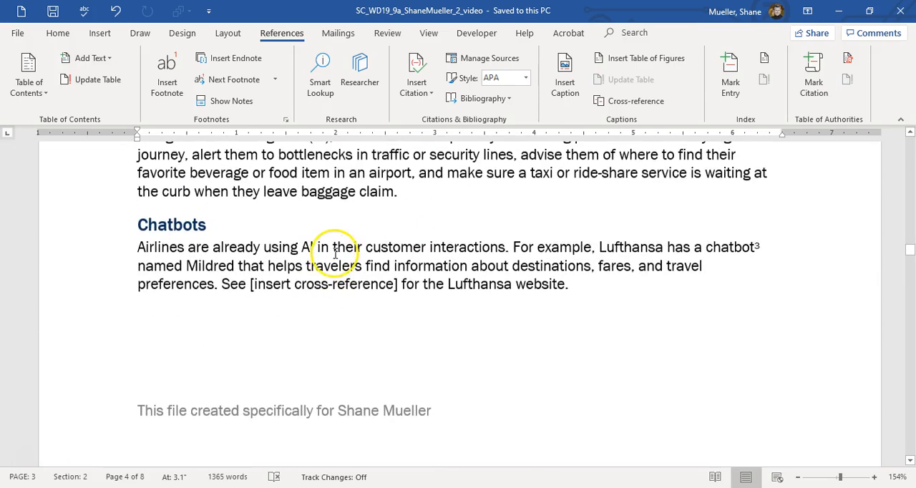
mouse_move(248, 289)
mouse_down()
mouse_move(394, 293)
mouse_move(249, 288)
mouse_up()
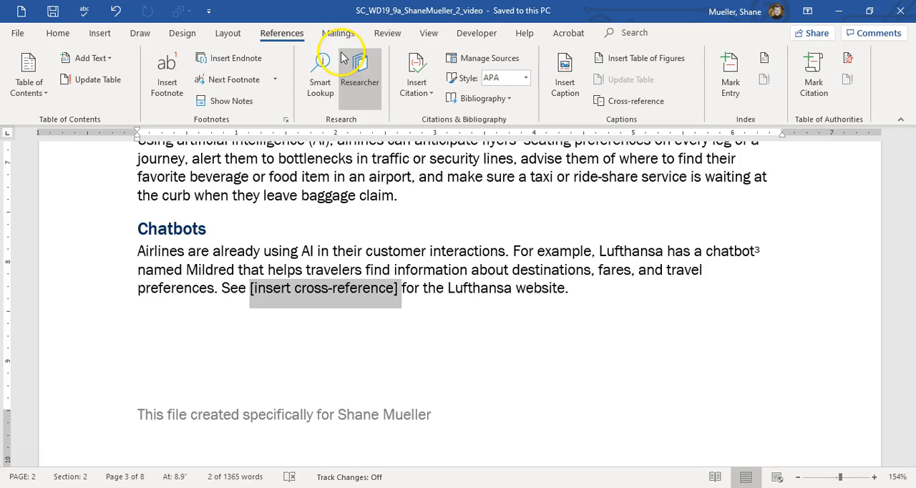
click(653, 104)
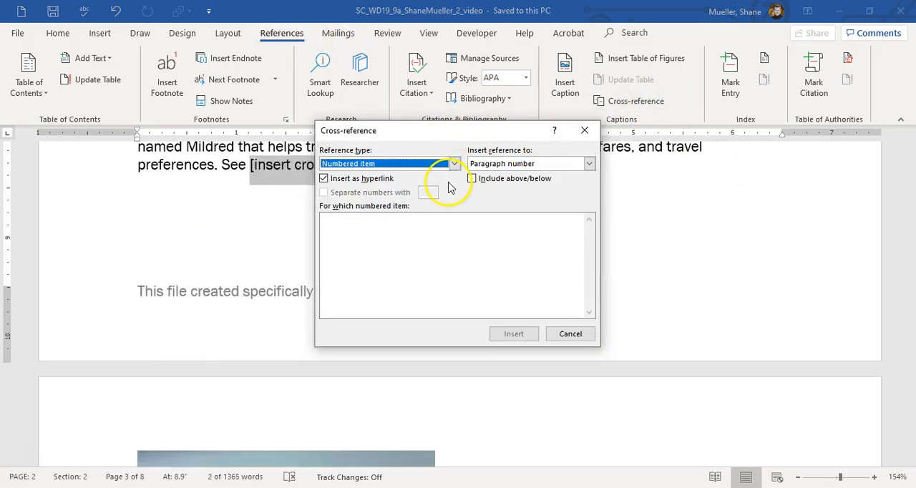
click(454, 163)
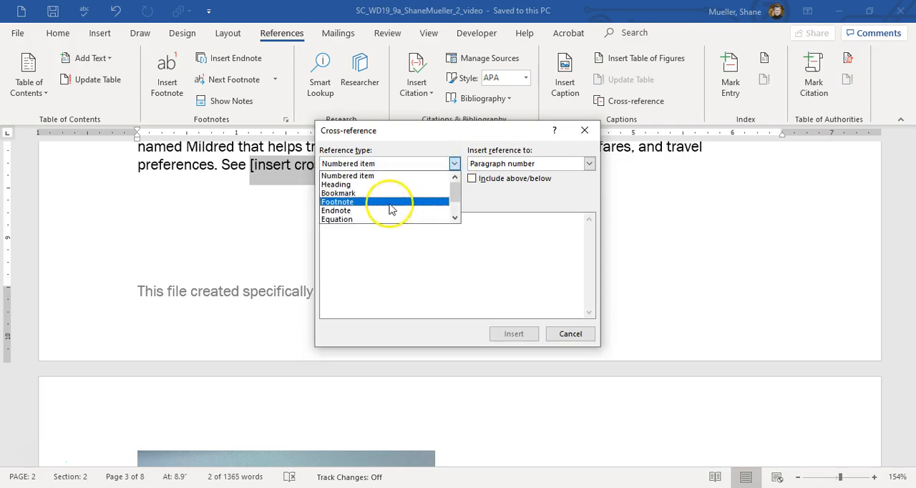
click(453, 219)
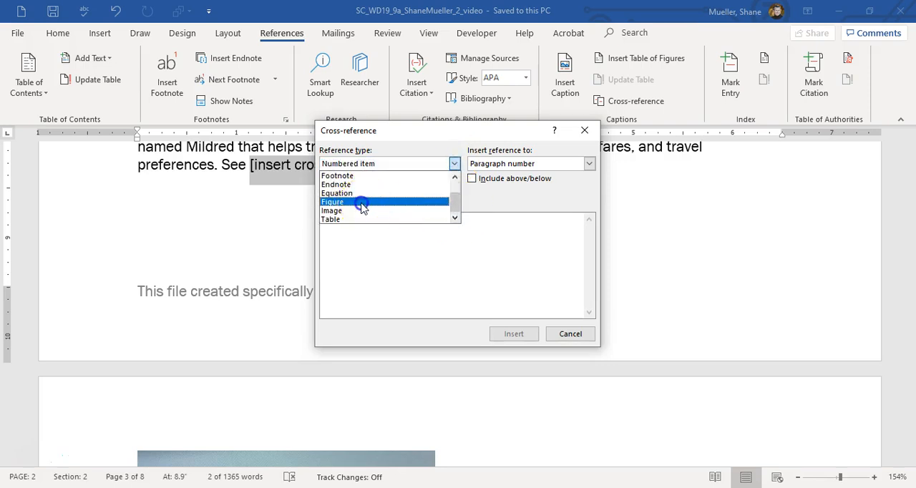
click(360, 202)
click(371, 236)
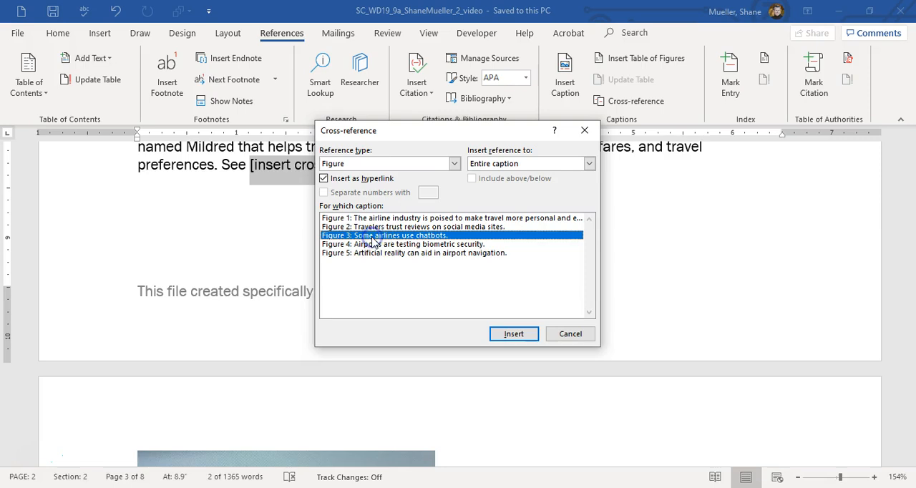
click(589, 163)
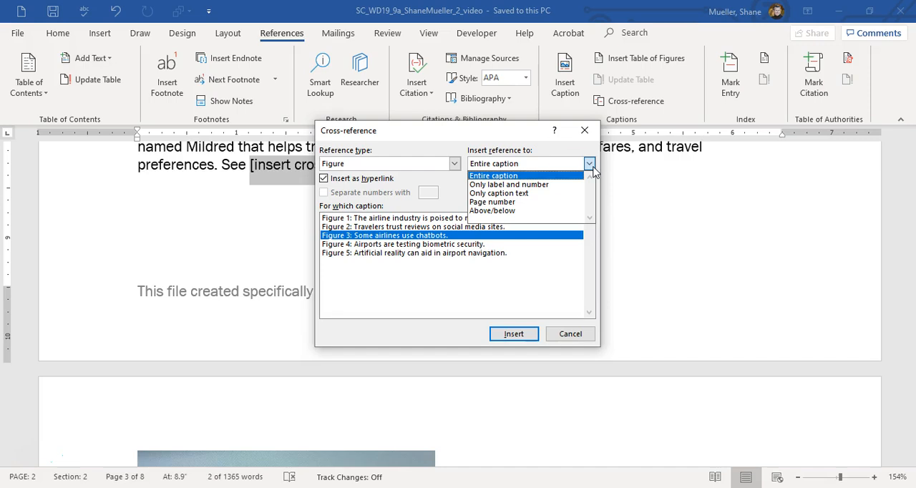
click(551, 184)
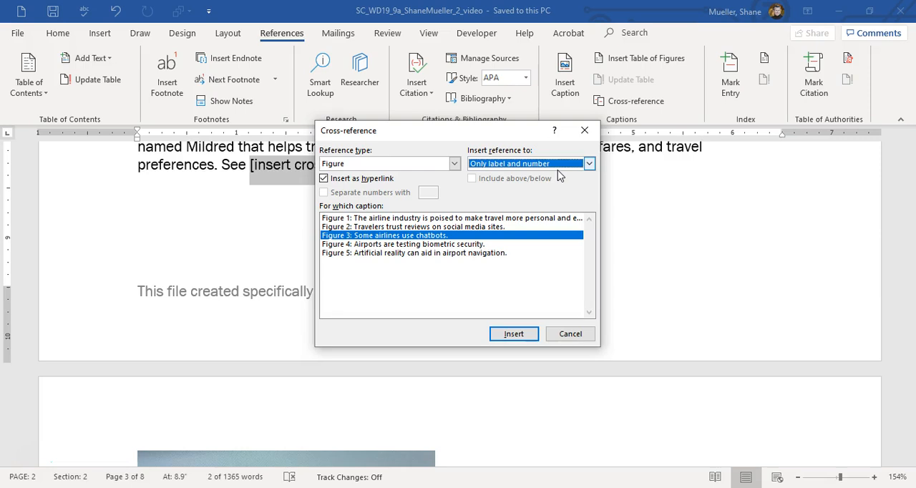
click(522, 333)
click(569, 332)
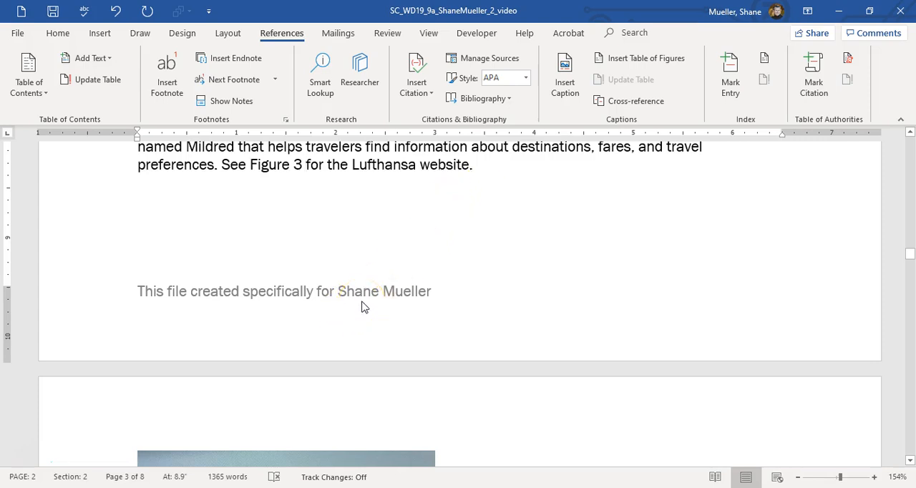
Mark "travel industry" in the first paragraph under Integrated Travel Services as a current-page index entry, and hide the formatting marks.
scroll(361, 306, down, 10)
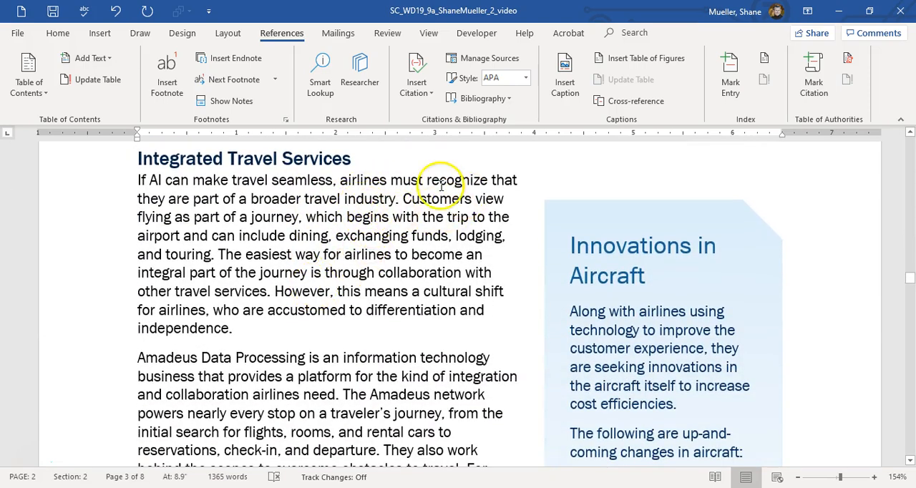
click(397, 199)
click(420, 212)
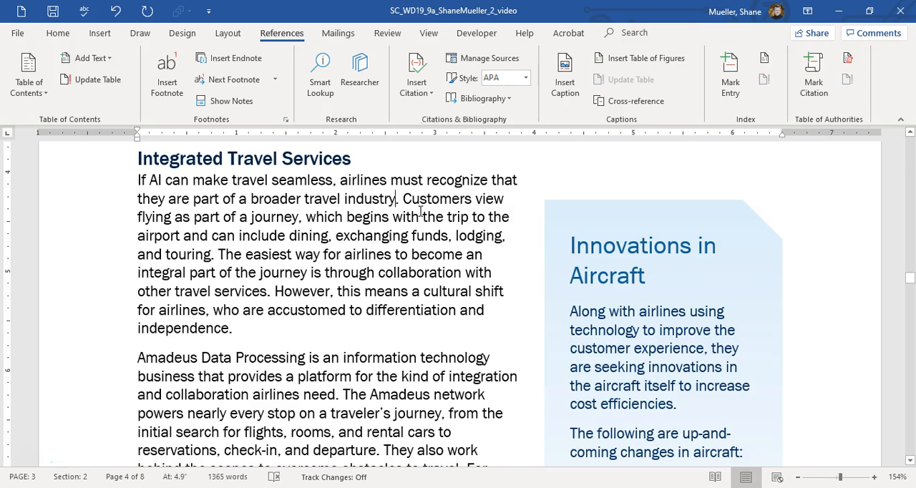
click(311, 198)
drag(353, 200, 376, 200)
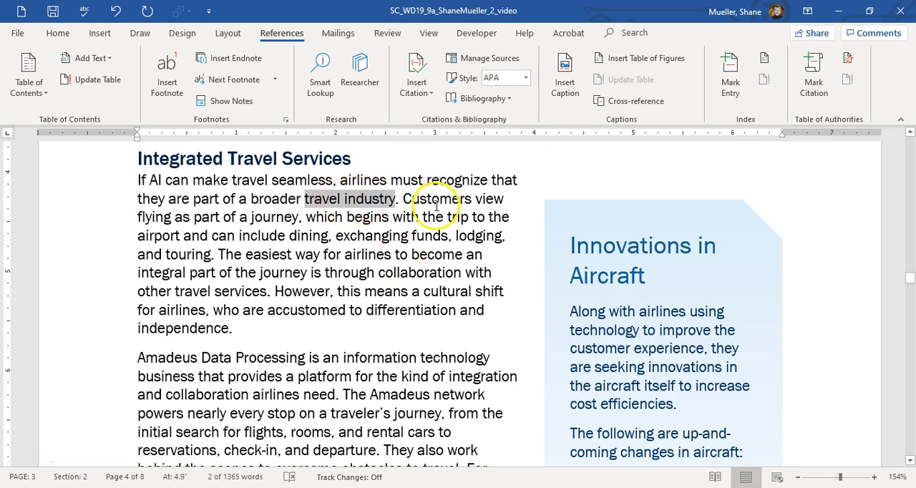
click(730, 70)
click(730, 68)
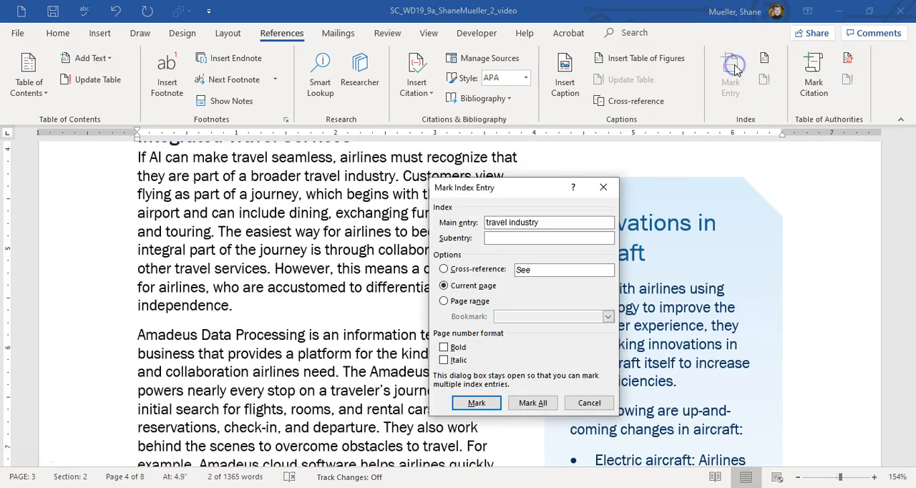
click(478, 403)
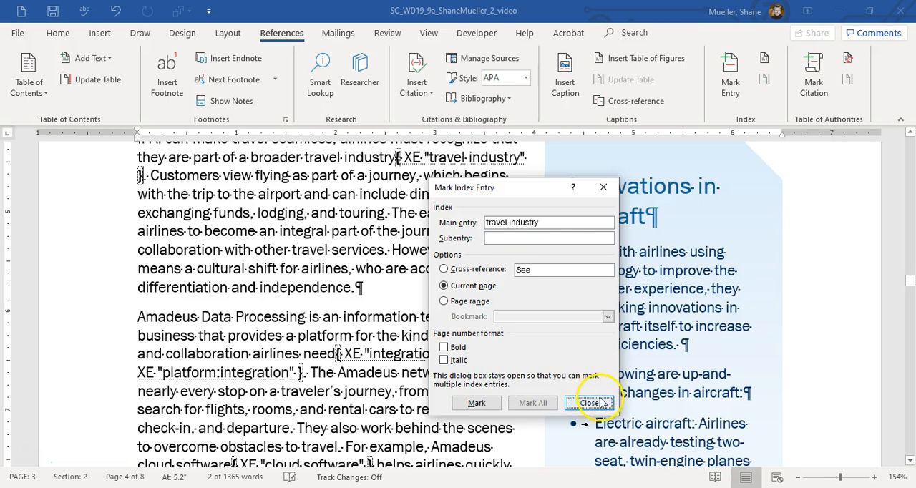
click(591, 403)
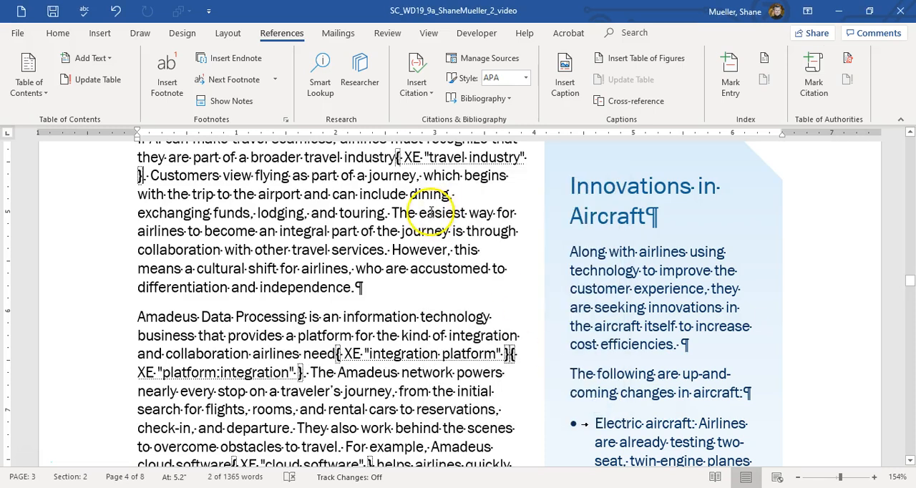
click(58, 33)
click(440, 101)
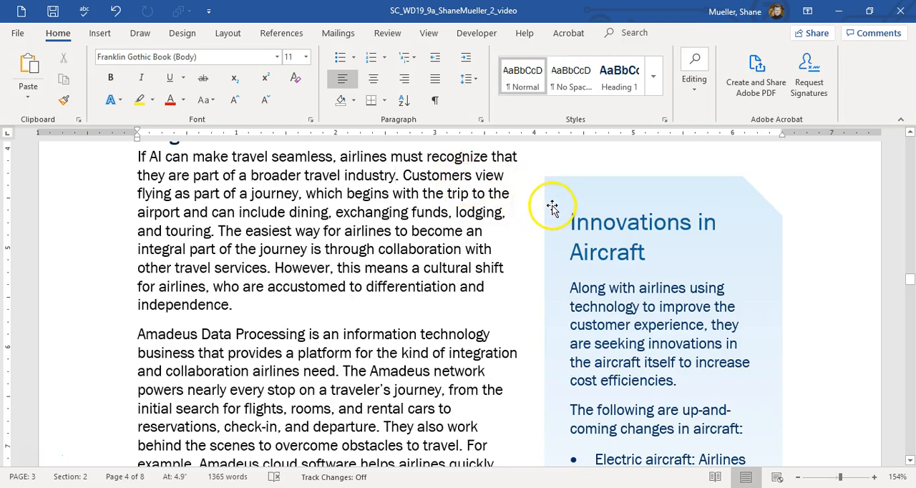
Link the "Innovations in Aircraft" text box to the empty text box beside Parking Shuttles so its text continues there.
click(643, 257)
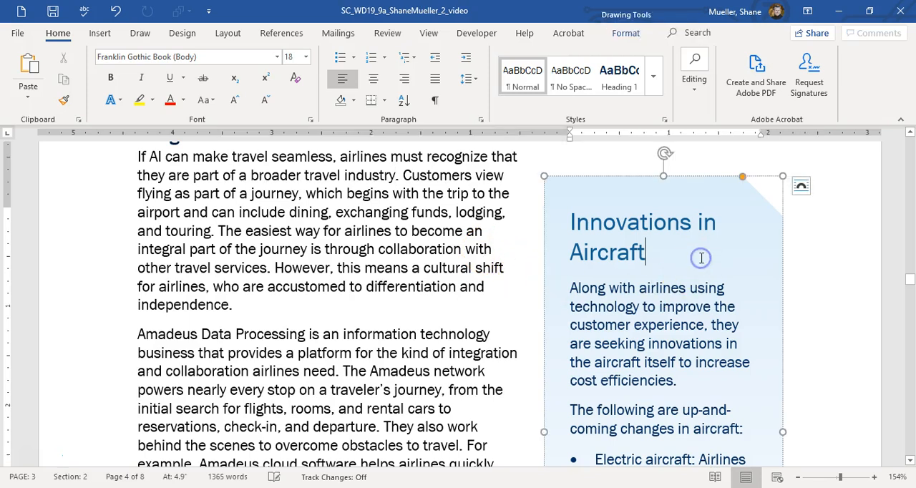
click(629, 34)
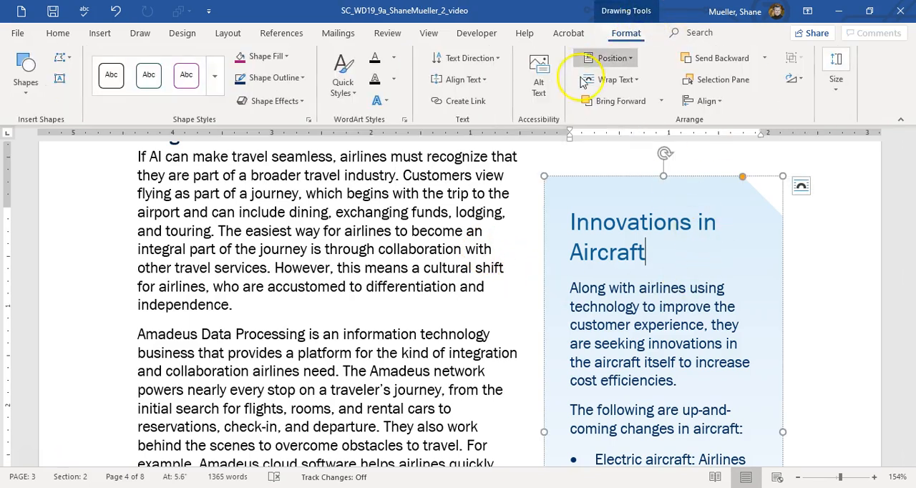
click(458, 102)
scroll(649, 236, down, 15)
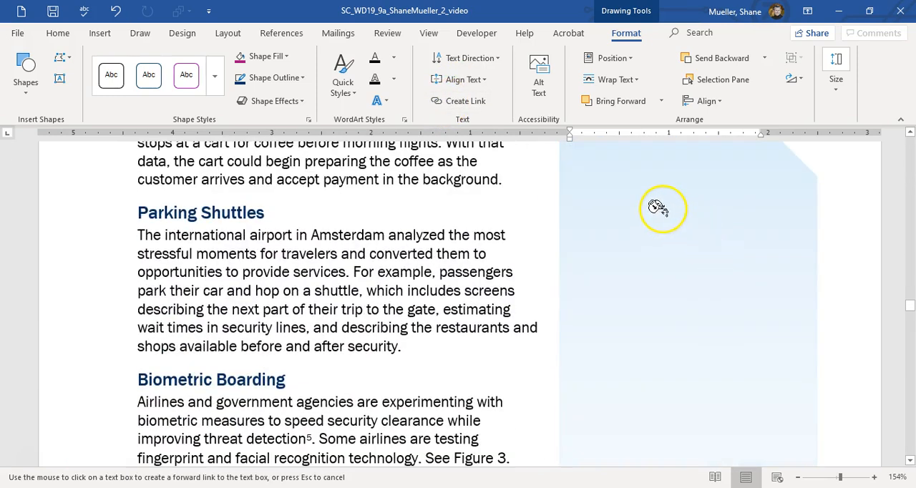
click(662, 216)
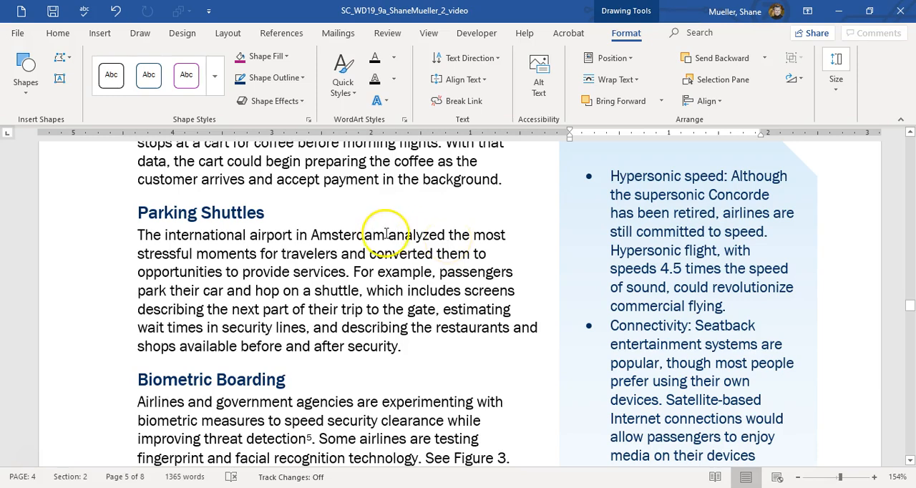
Insert a page break directly before the "Coming Soon: Airport Trends" heading.
scroll(385, 228, down, 10)
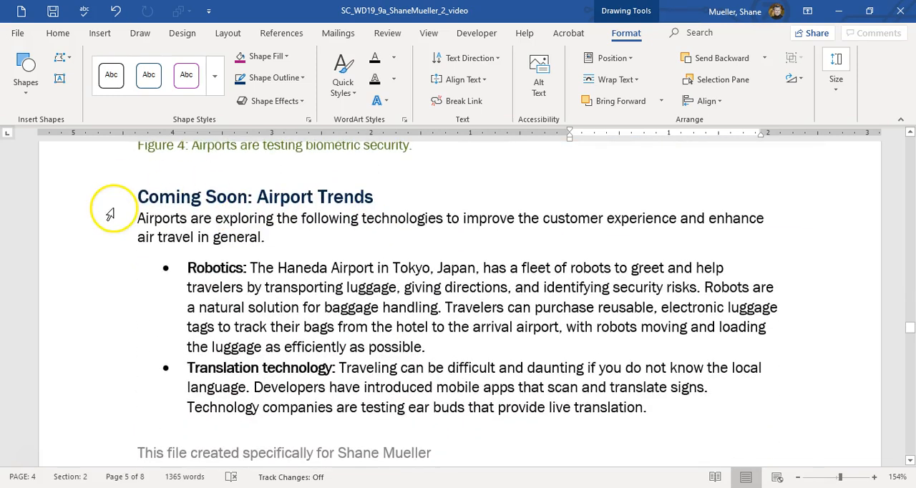
click(140, 198)
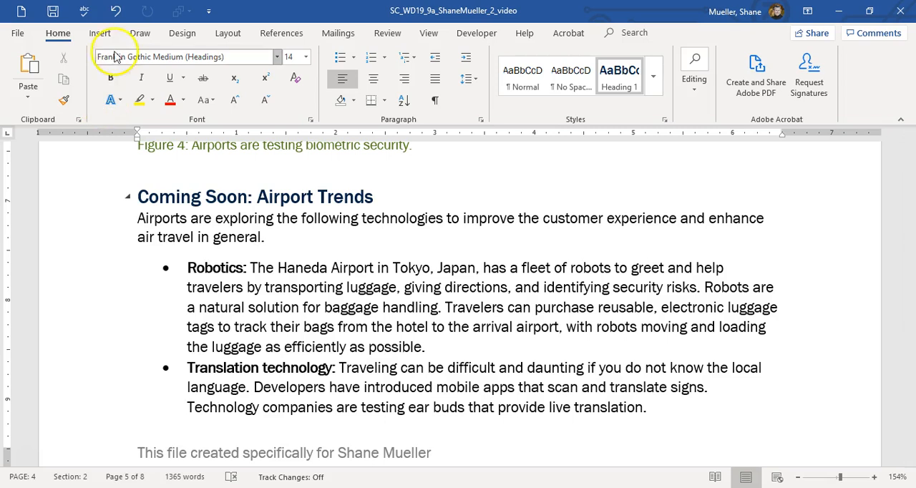
click(227, 33)
click(211, 65)
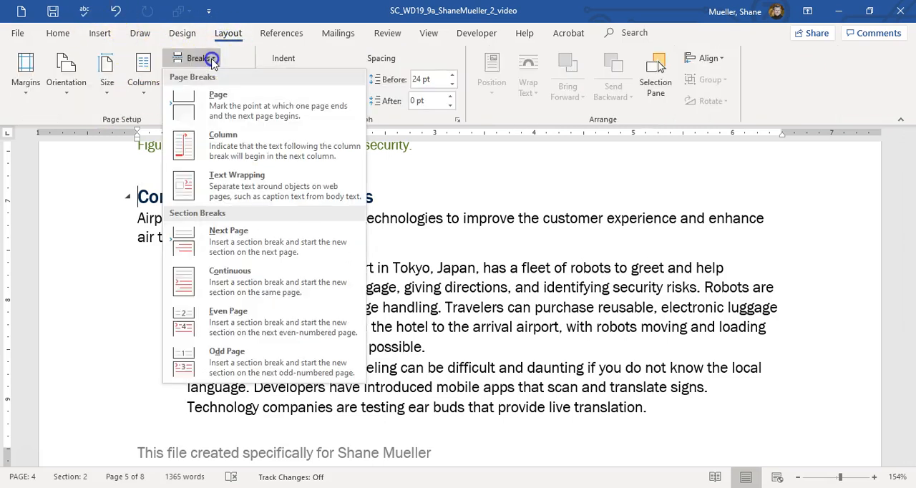
click(237, 100)
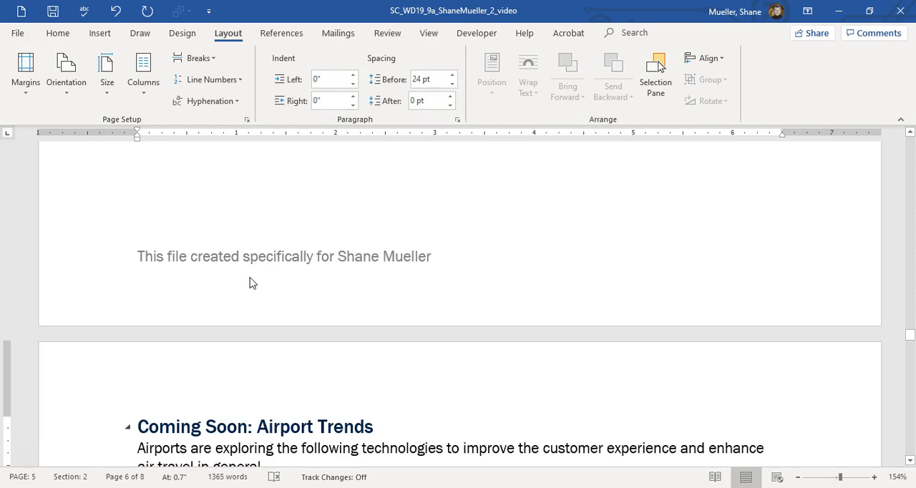
Hyperlink the word "trends" in the sentence below the Figure 1 caption to the "Coming Soon: Airport Trends" heading in this document.
drag(910, 339, 910, 199)
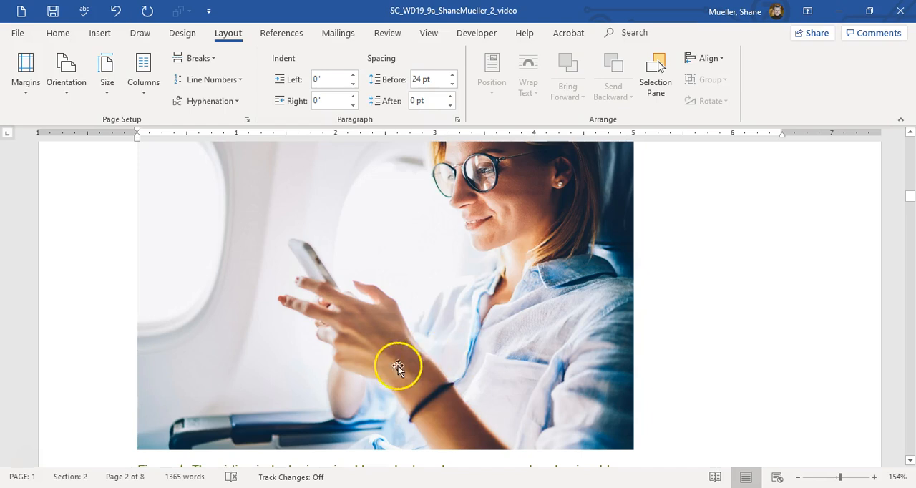
scroll(362, 354, down, 3)
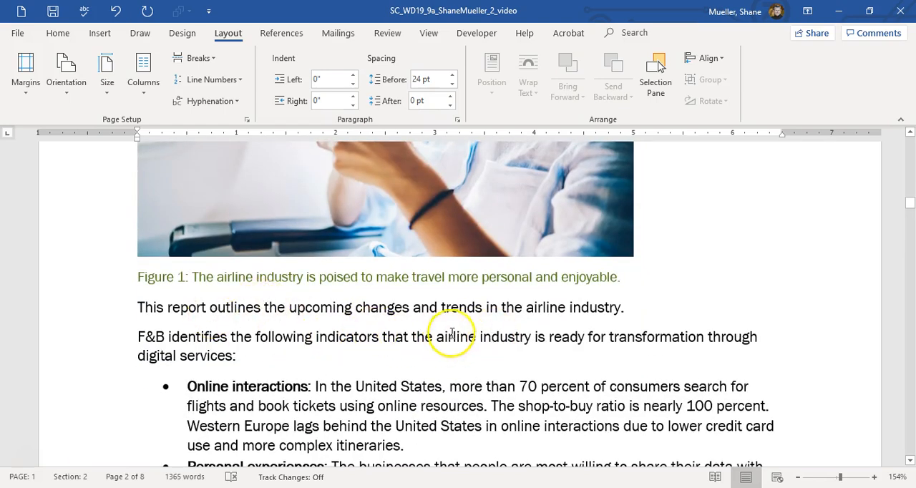
double_click(461, 307)
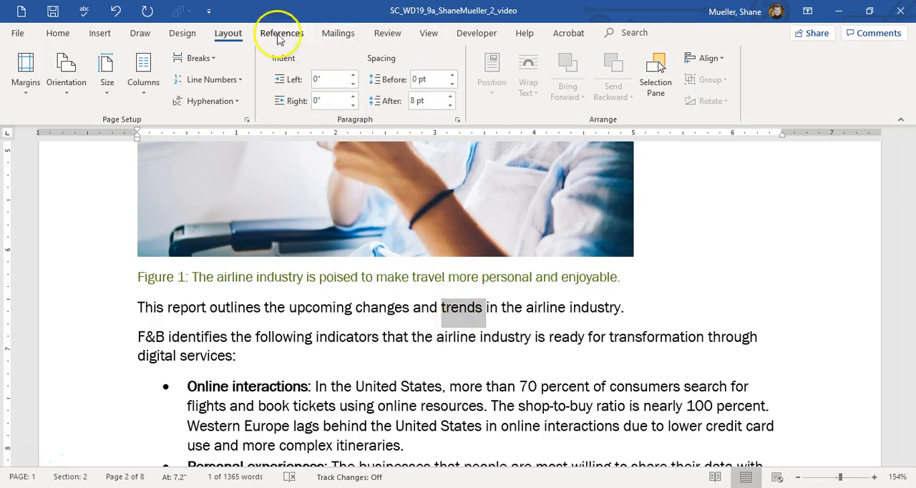
click(103, 34)
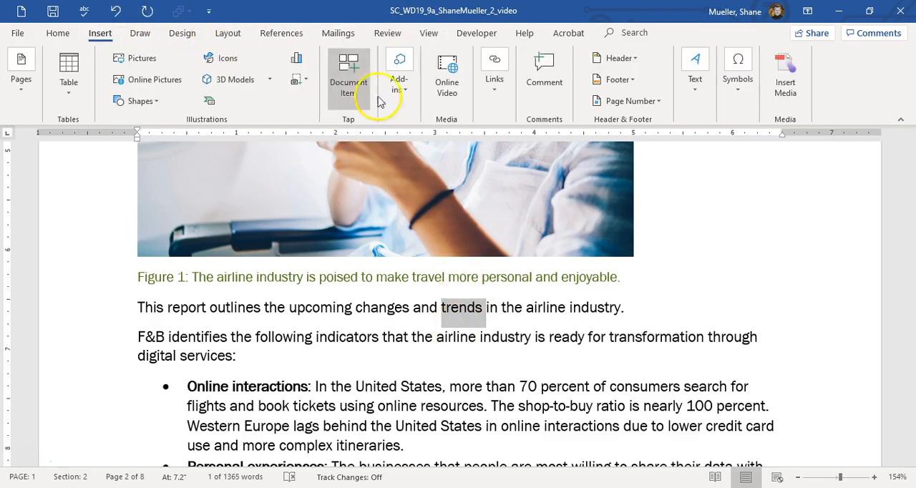
click(492, 87)
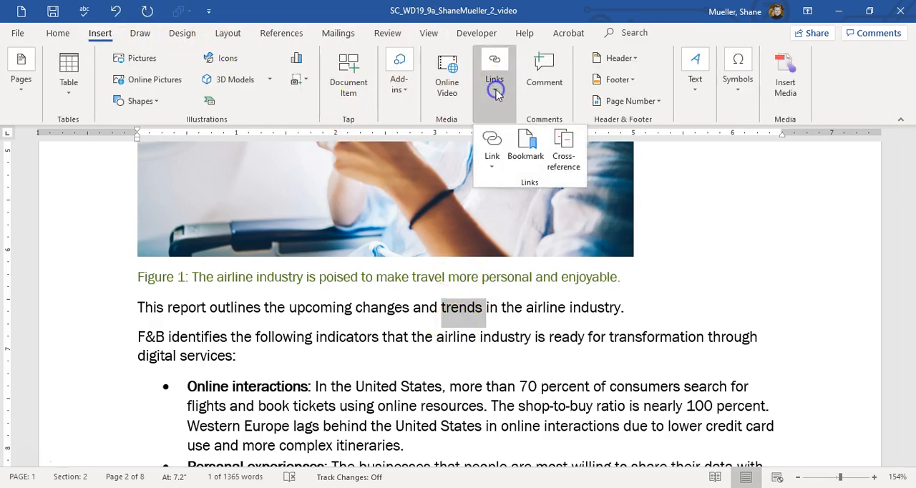
click(492, 155)
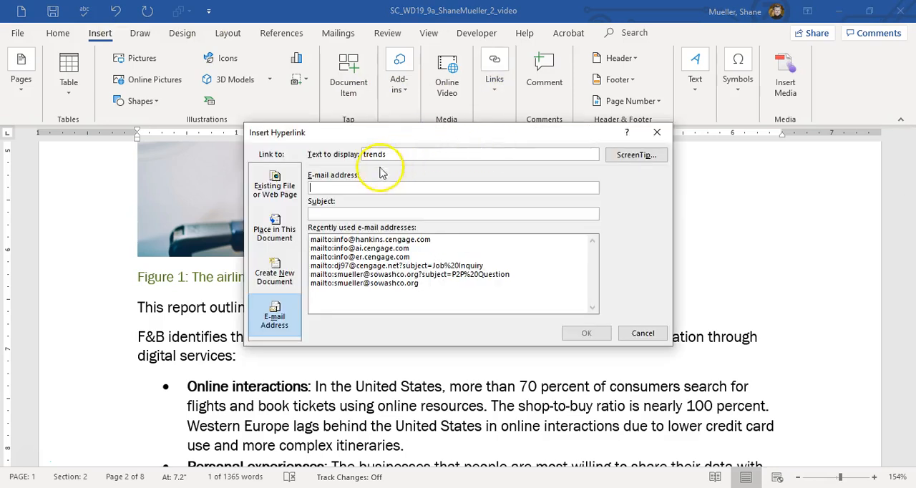
click(272, 233)
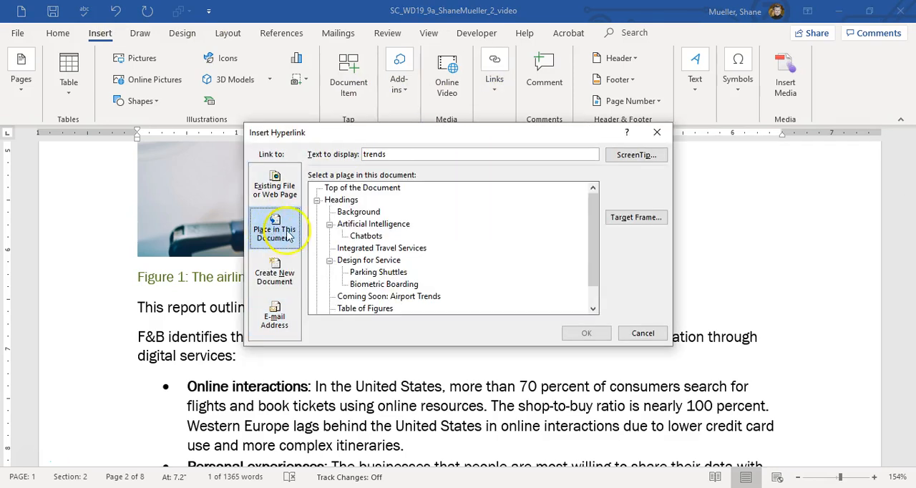
scroll(401, 257, down, 1)
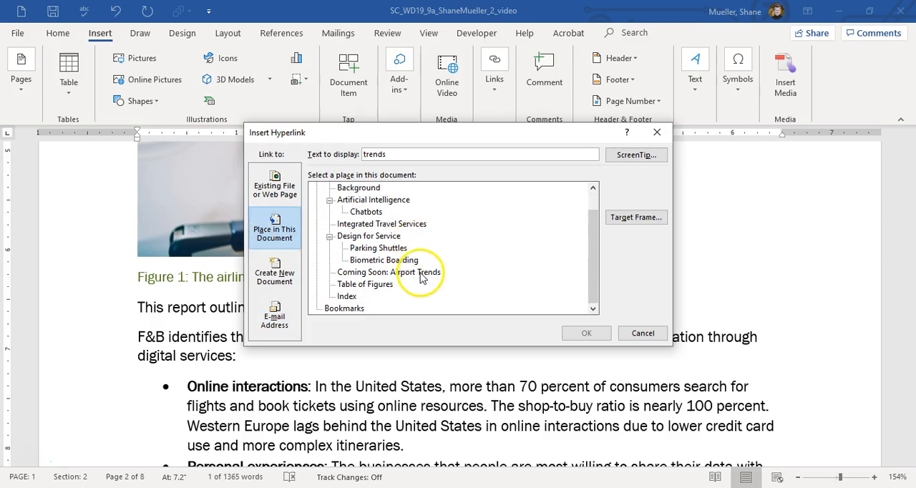
click(428, 275)
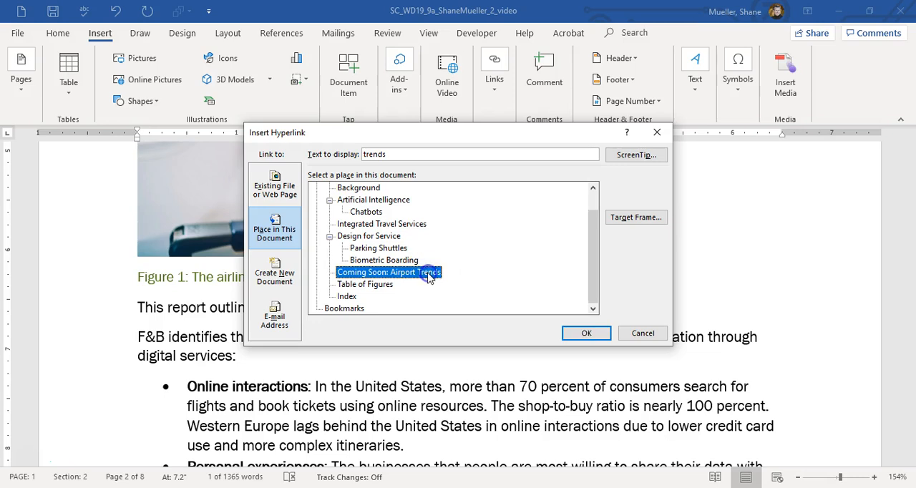
click(591, 332)
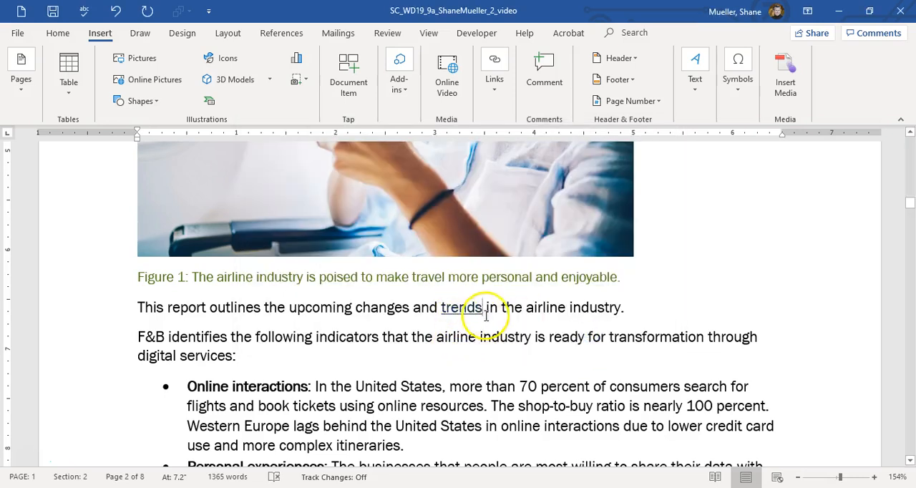
mouse_move(464, 307)
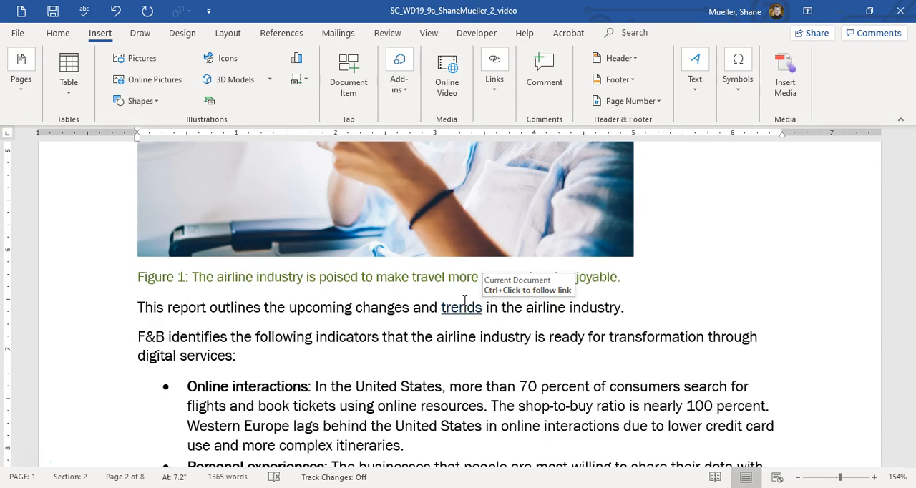
ctrl+click(459, 301)
click(492, 317)
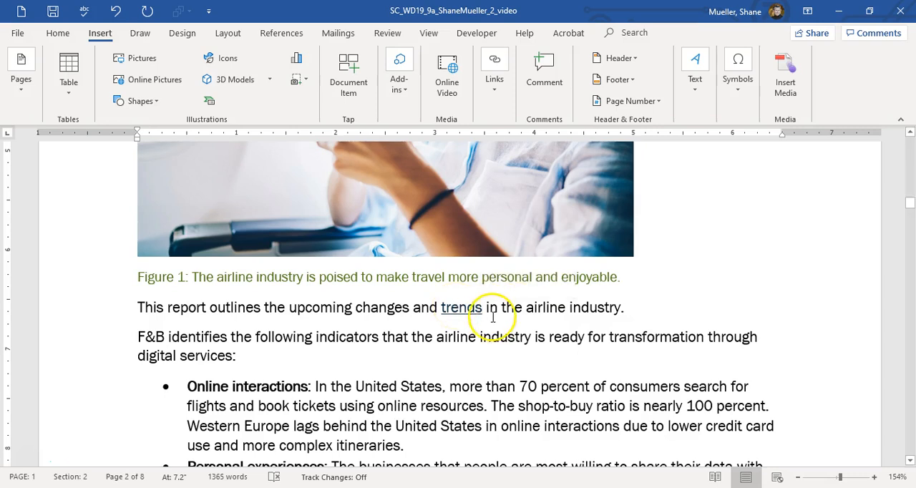
Insert a page break directly before the Background heading.
click(410, 311)
key(ctrl+Home)
scroll(396, 336, down, 10)
scroll(371, 309, down, 5)
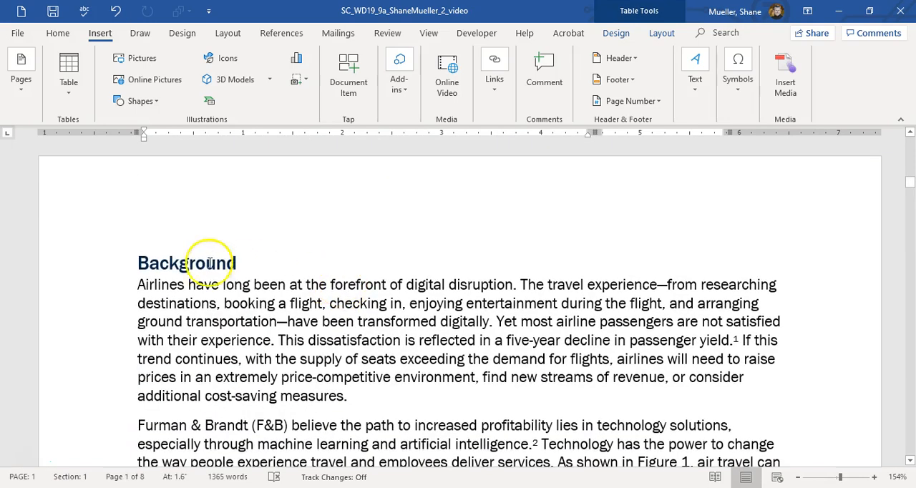
click(140, 256)
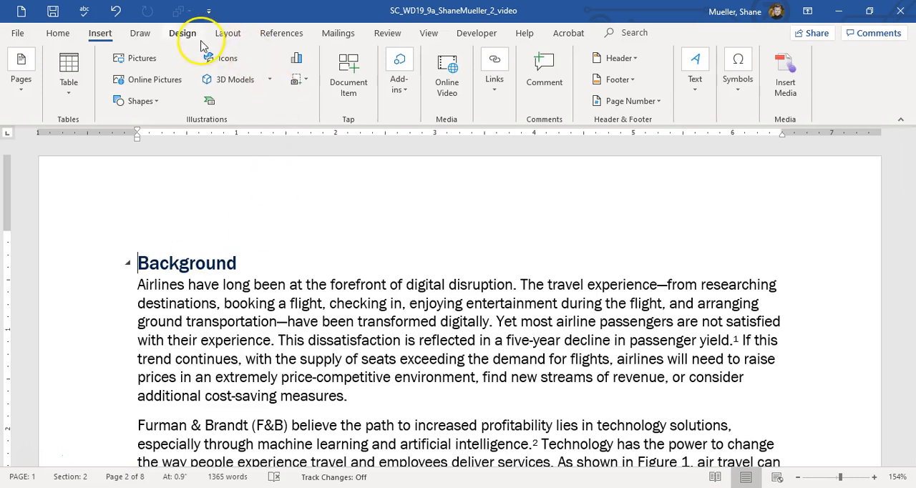
click(231, 36)
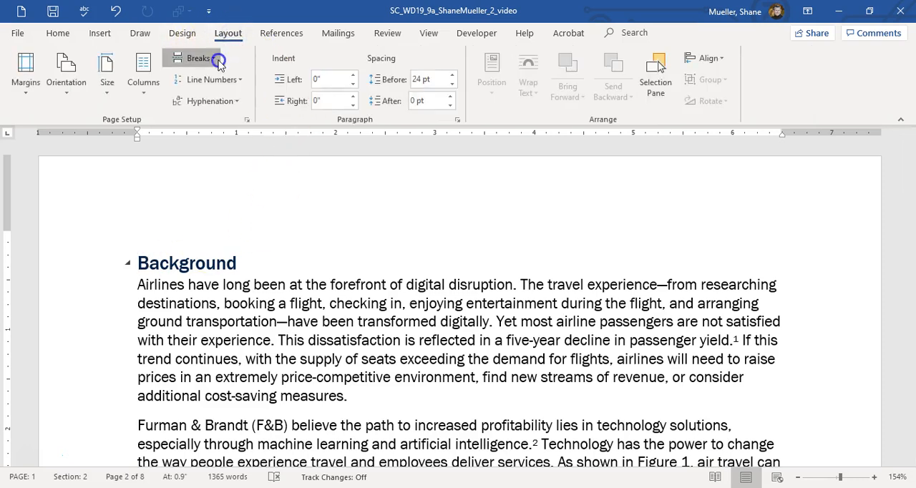
click(208, 58)
click(212, 107)
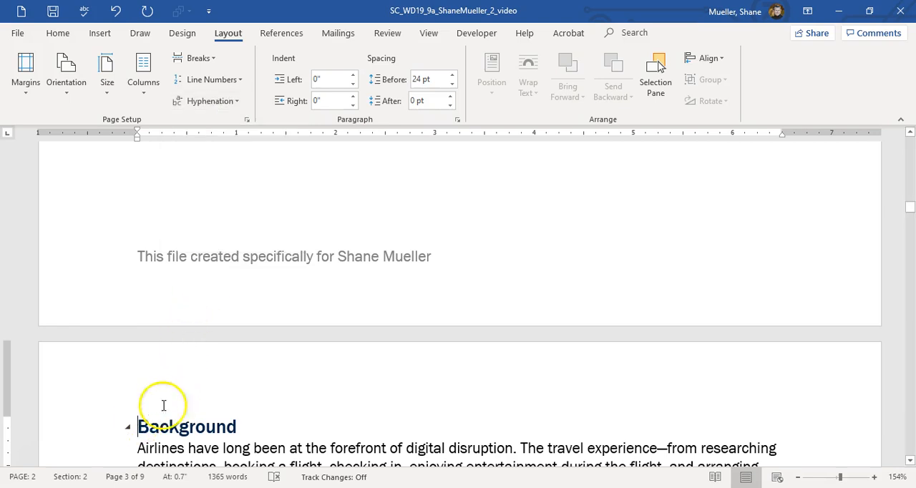
Insert a continuous section break directly before the Background heading and show the formatting marks.
click(213, 63)
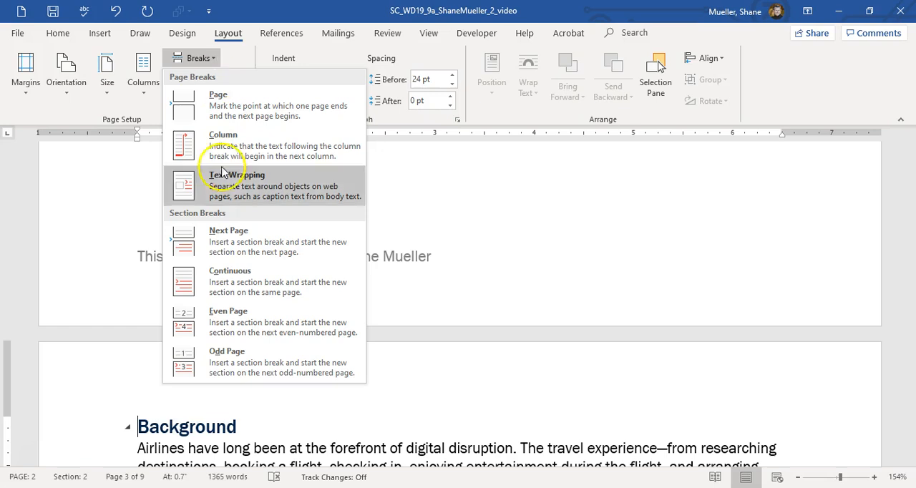
click(258, 284)
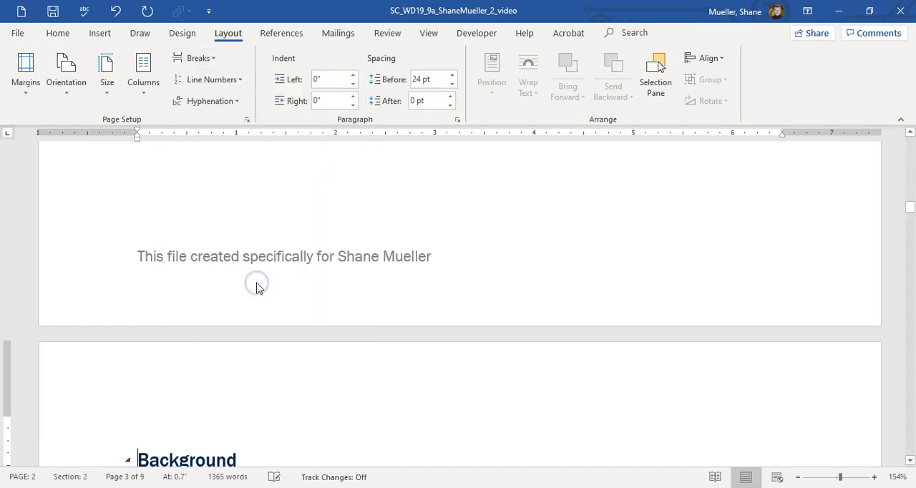
scroll(258, 281, down, 5)
scroll(259, 280, up, 4)
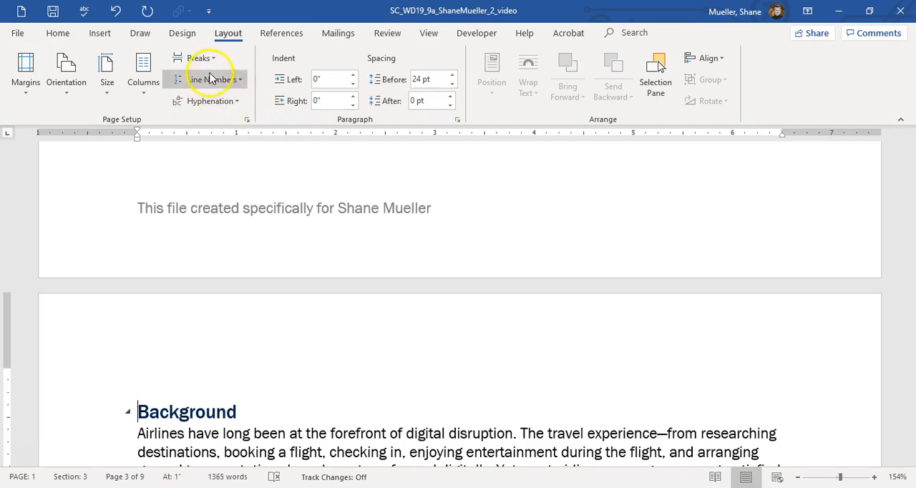
click(63, 33)
click(434, 101)
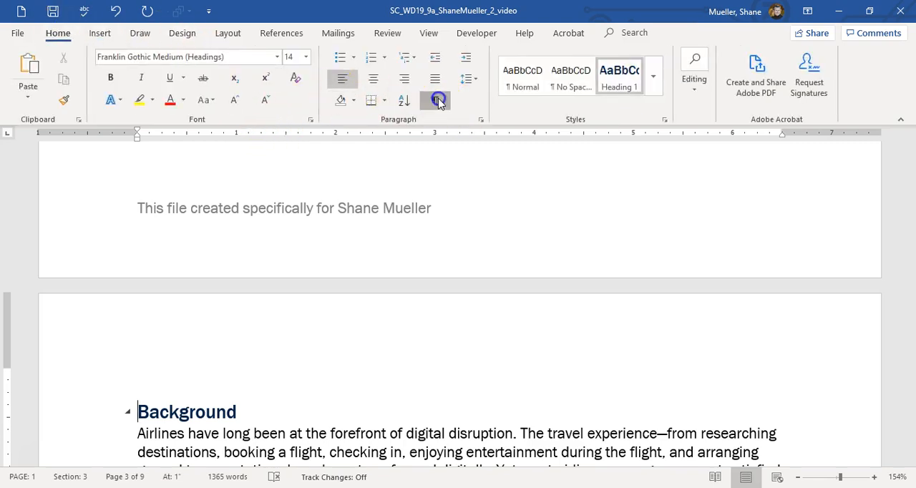
Insert an Automatic Table 2 table of contents directly before the page break that precedes the Background section.
scroll(179, 375, up, 10)
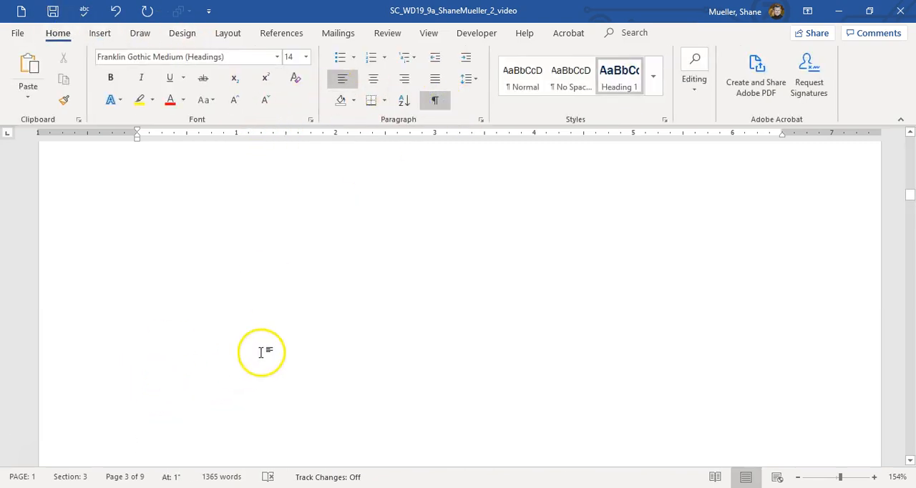
scroll(271, 346, up, 6)
scroll(200, 341, down, 4)
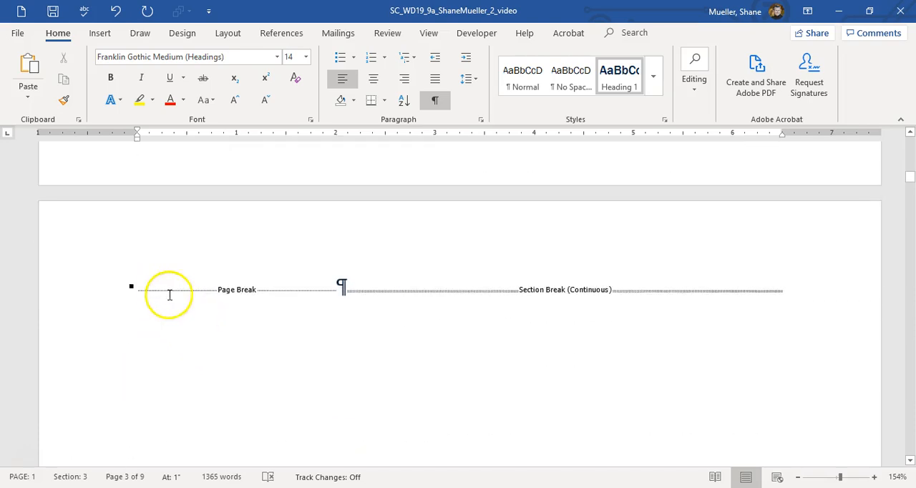
click(139, 285)
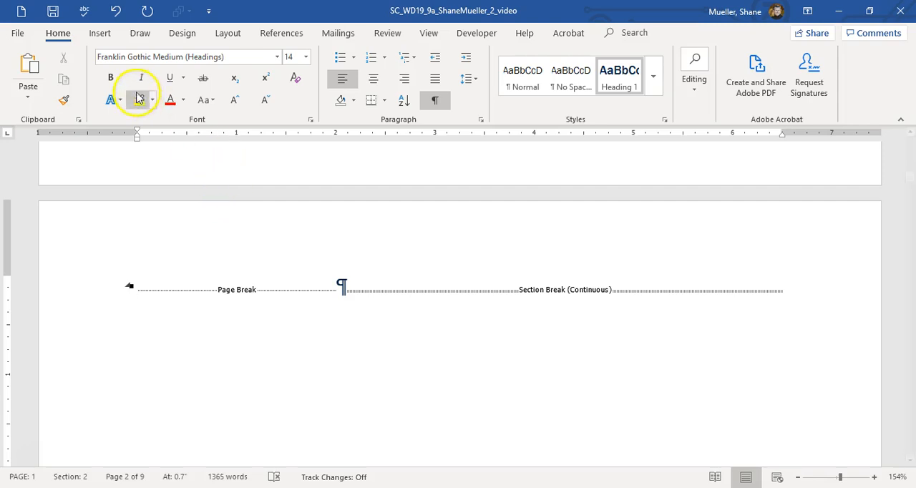
click(283, 34)
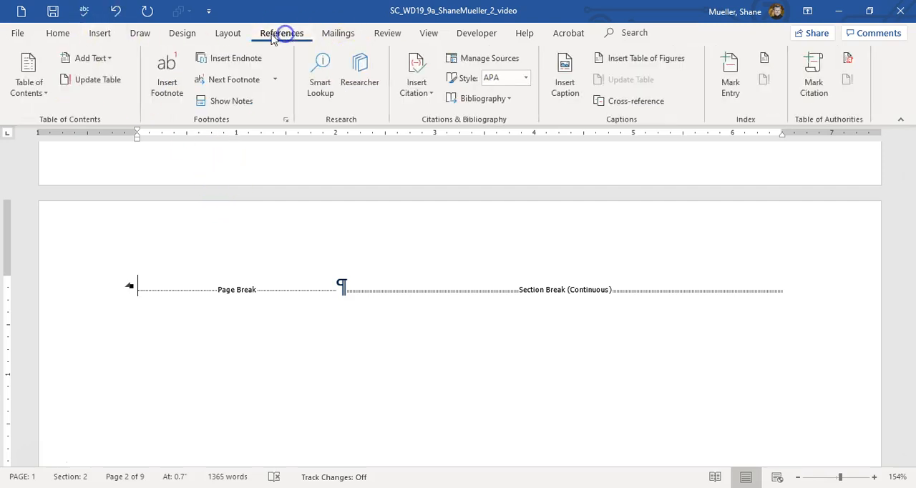
click(45, 94)
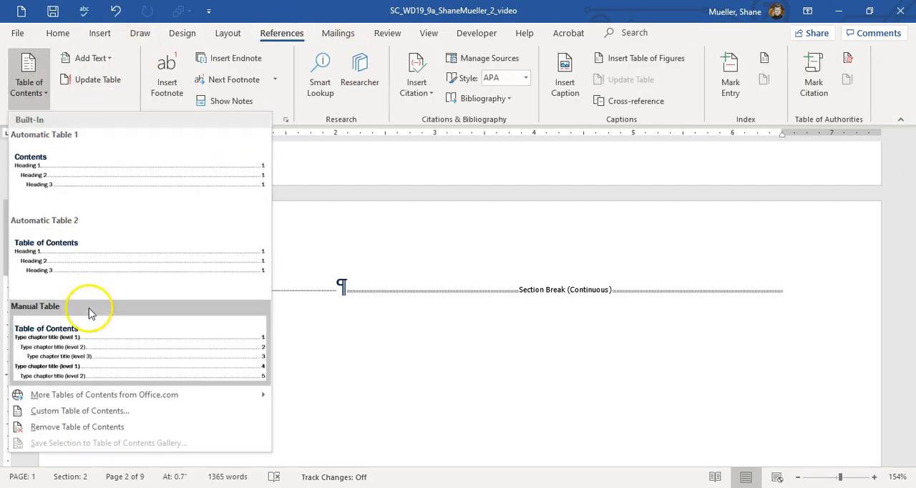
click(98, 248)
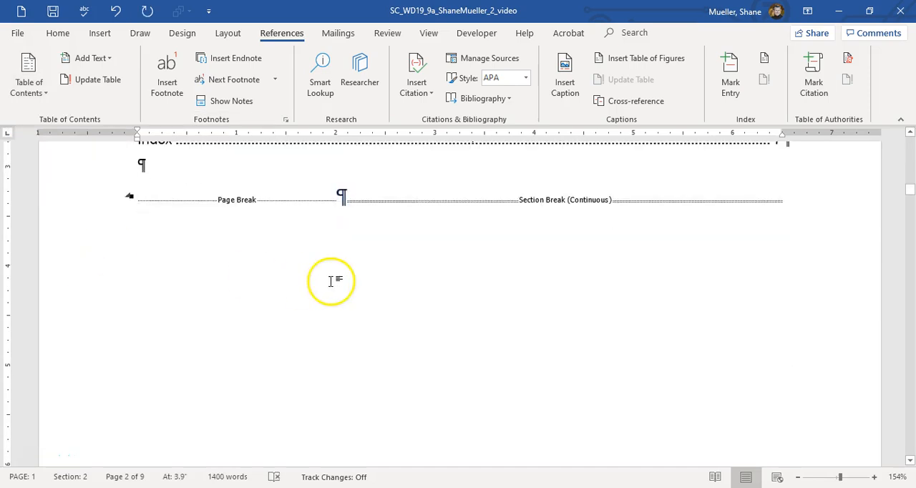
scroll(354, 281, up, 3)
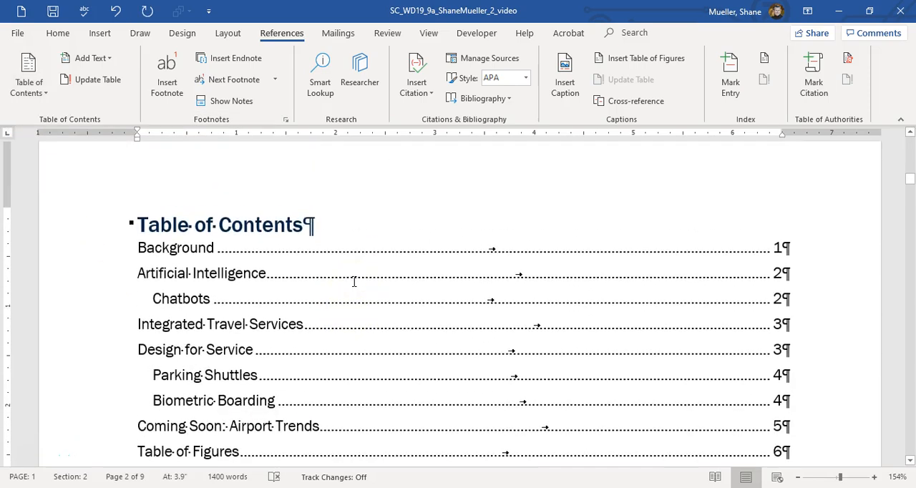
click(346, 281)
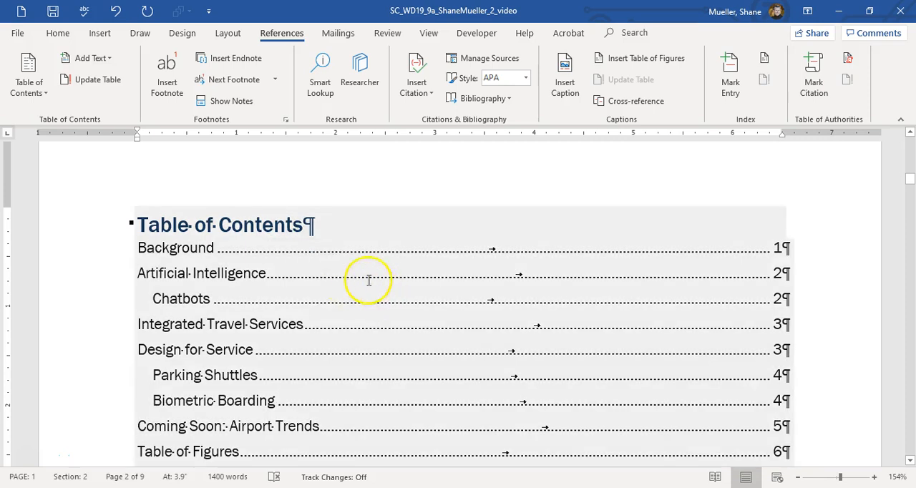
Insert the Slice 1 header on the Background page and unlink it from the previous section's header.
scroll(365, 279, down, 8)
scroll(368, 280, down, 10)
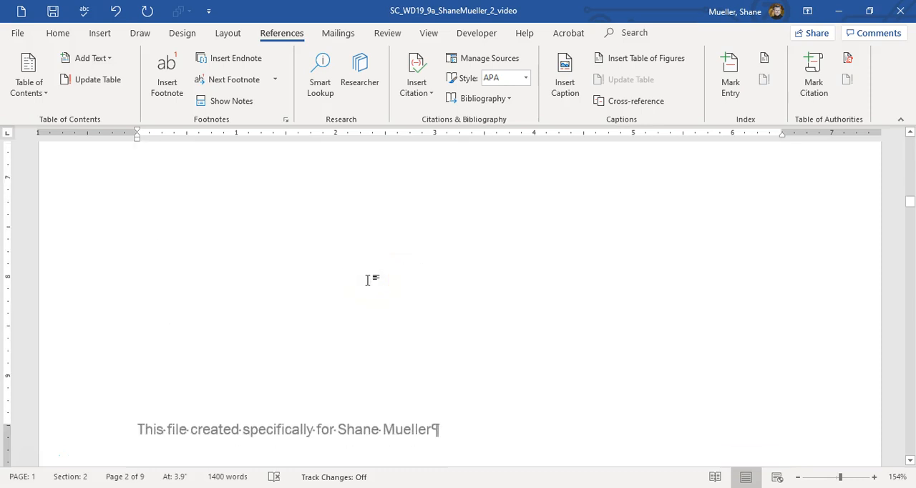
double_click(349, 211)
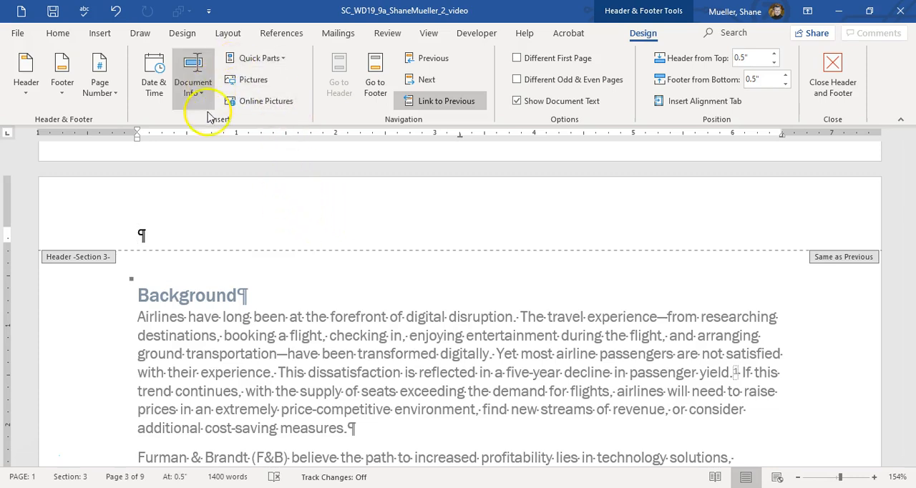
click(20, 90)
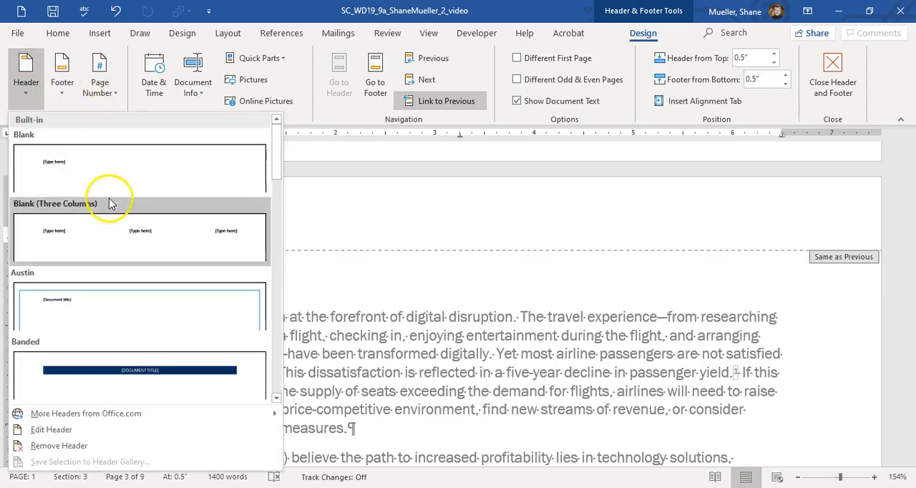
scroll(111, 212, down, 5)
scroll(112, 212, down, 6)
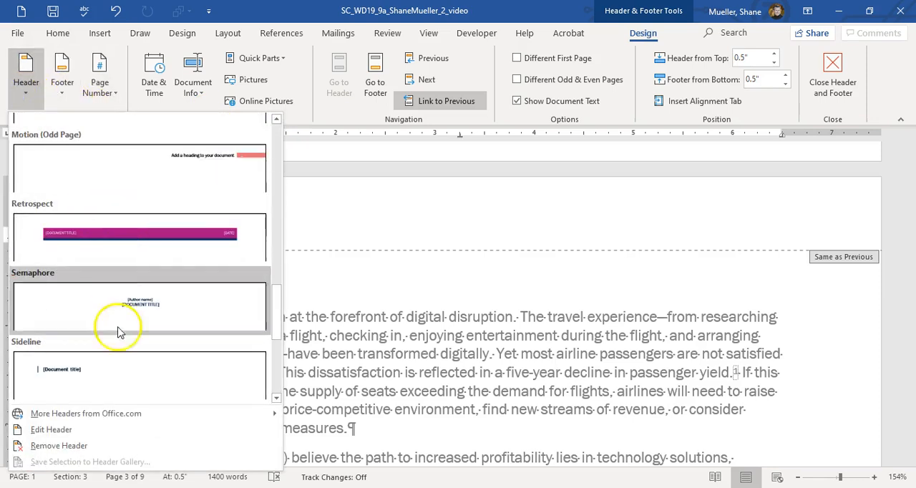
scroll(120, 358, down, 3)
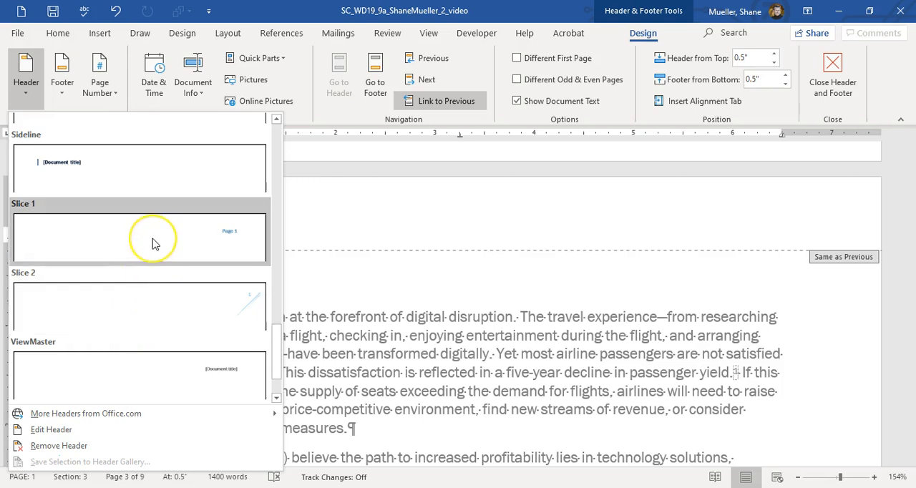
click(115, 232)
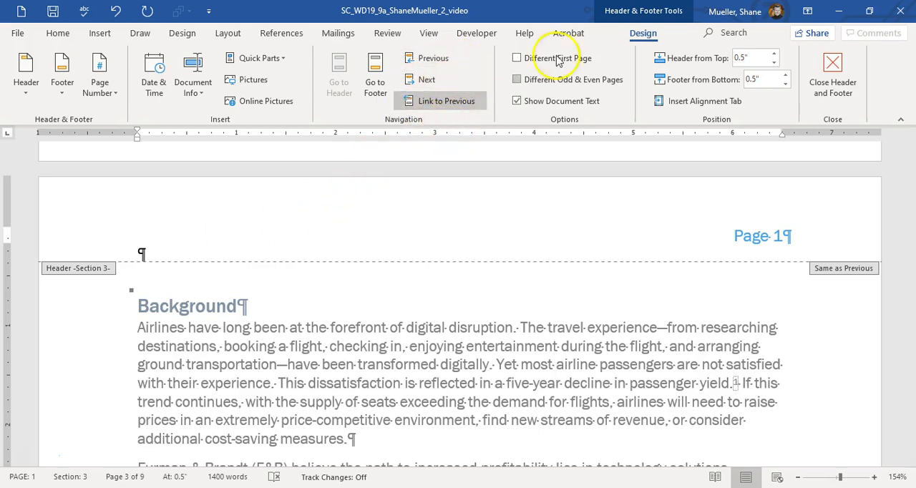
click(428, 103)
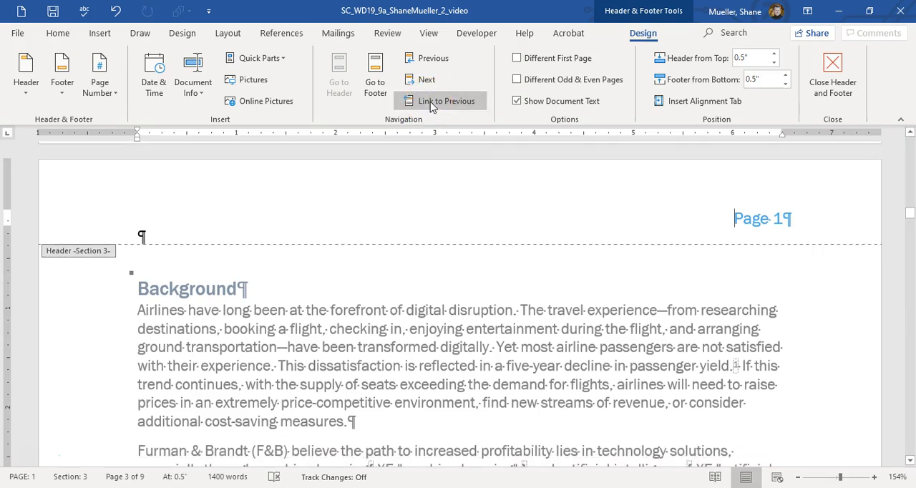
Remove the page number header from the Table of Contents page and finish editing the headers.
scroll(558, 201, up, 5)
scroll(550, 184, up, 5)
scroll(551, 184, down, 2)
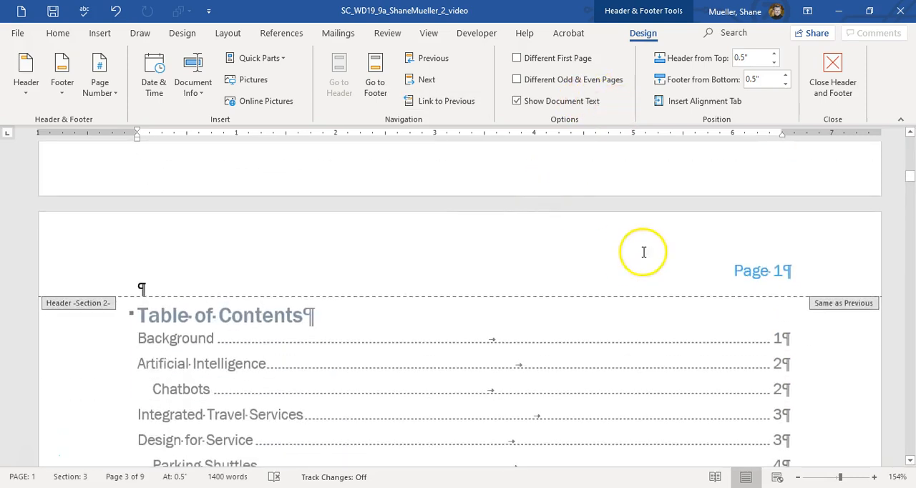
click(652, 273)
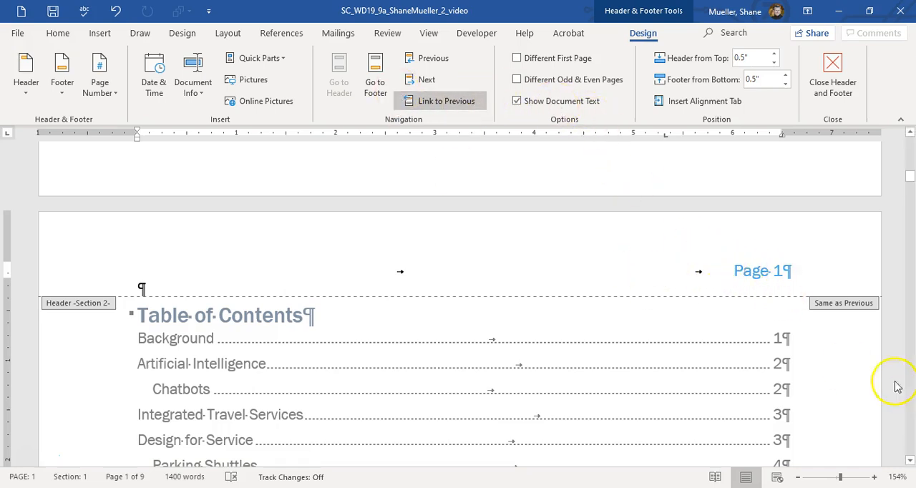
click(28, 80)
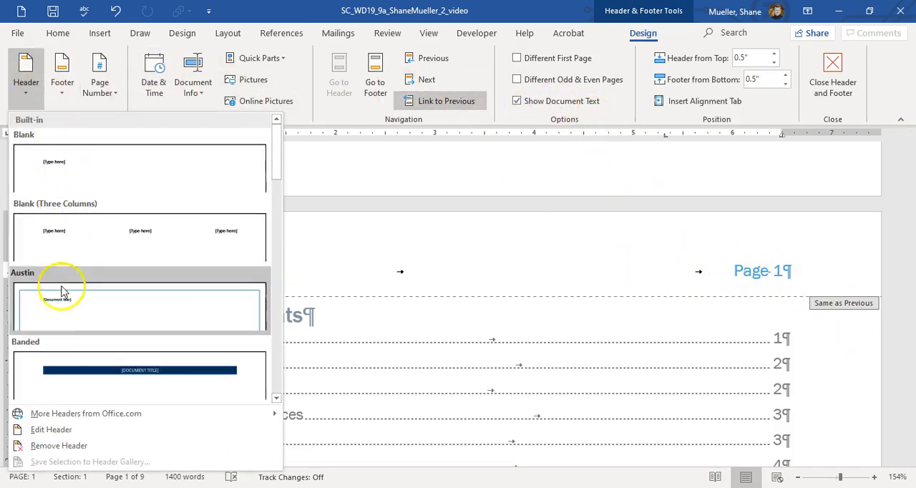
click(60, 445)
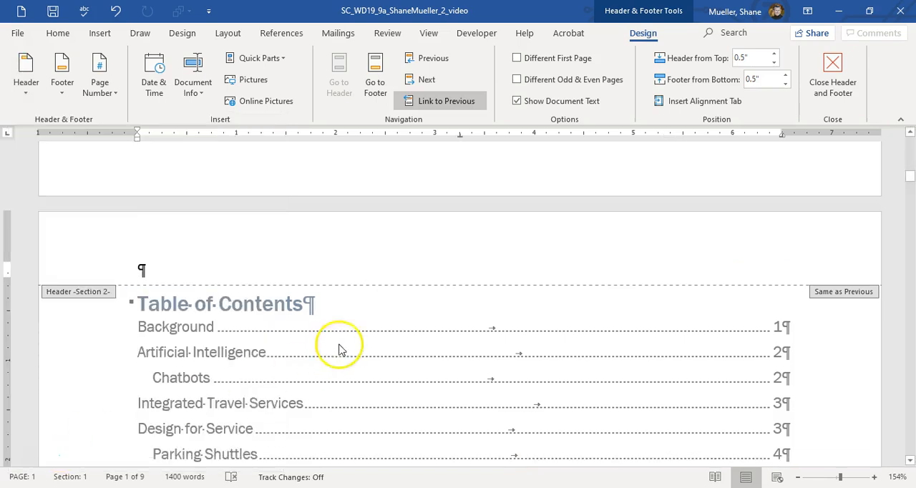
scroll(399, 306, down, 10)
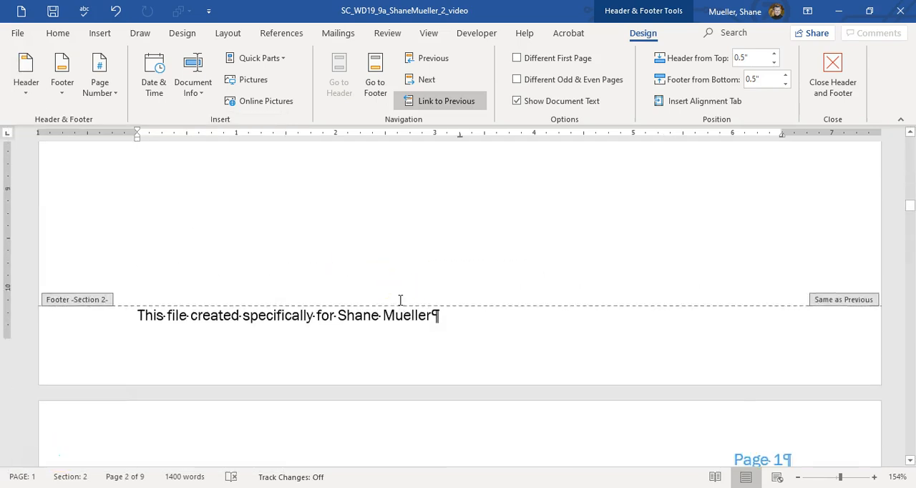
scroll(400, 299, down, 3)
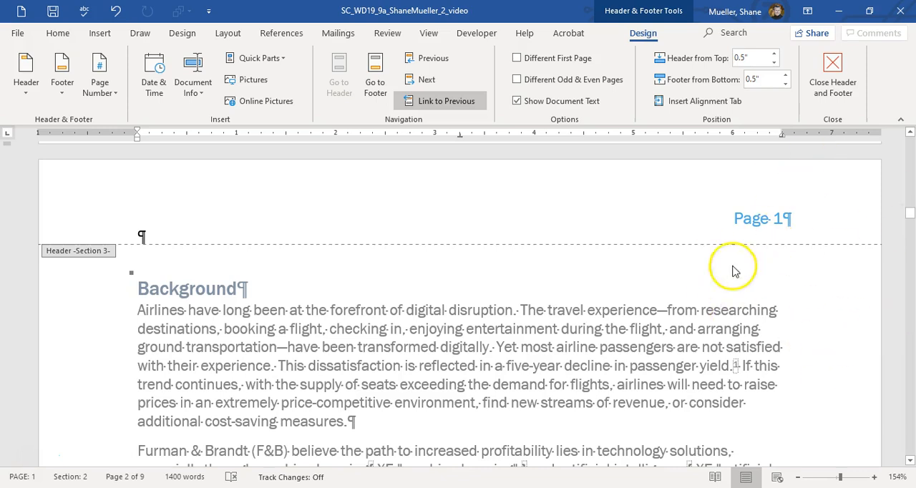
click(274, 334)
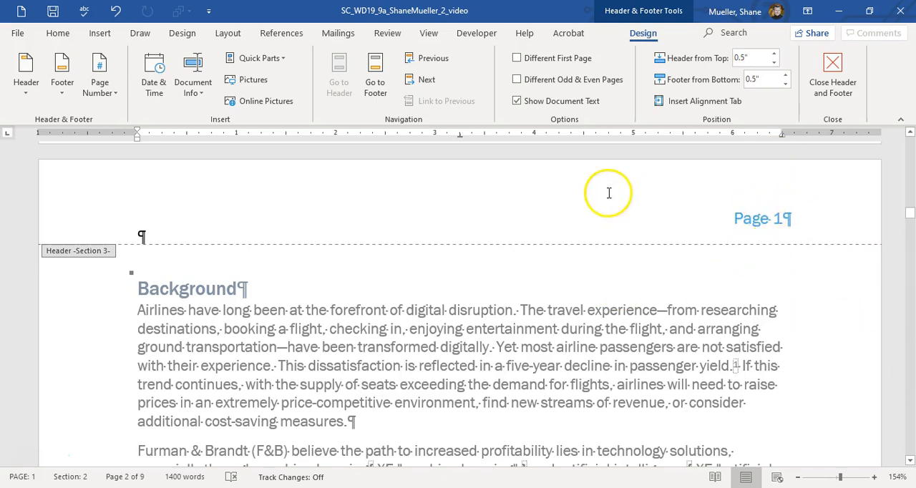
scroll(608, 194, down, 4)
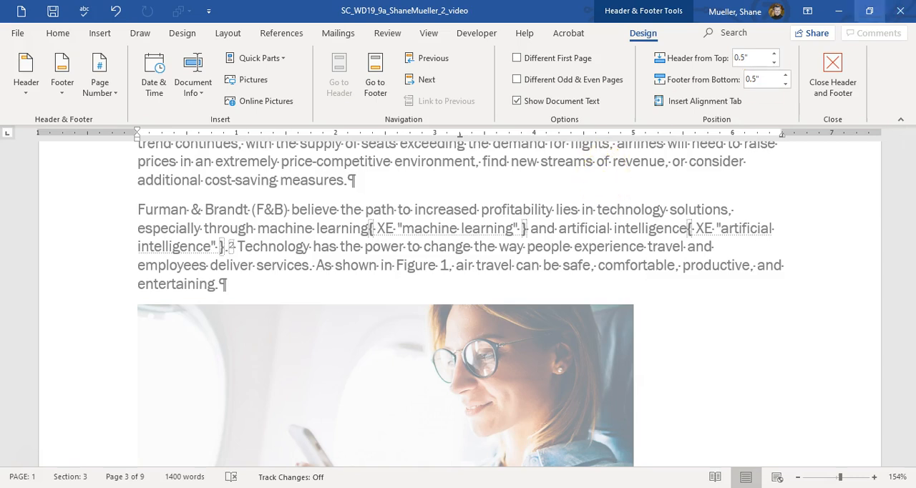
click(832, 71)
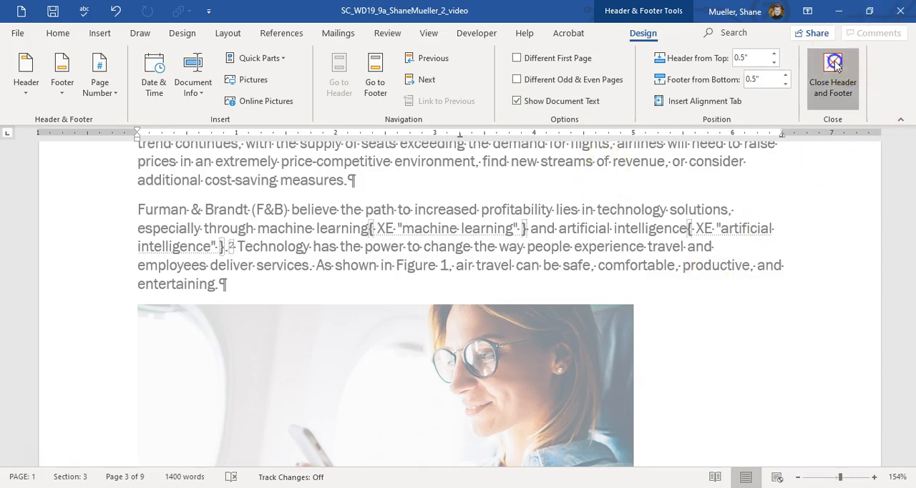
Delete the extra section break below the Figure 5 caption, keeping a single next-page section break before the Table of Figures heading.
scroll(546, 195, down, 15)
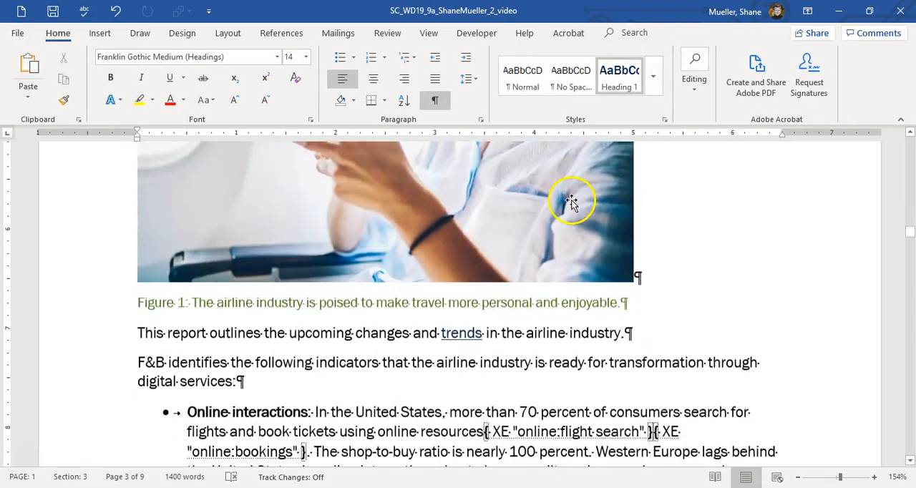
scroll(572, 204, down, 3)
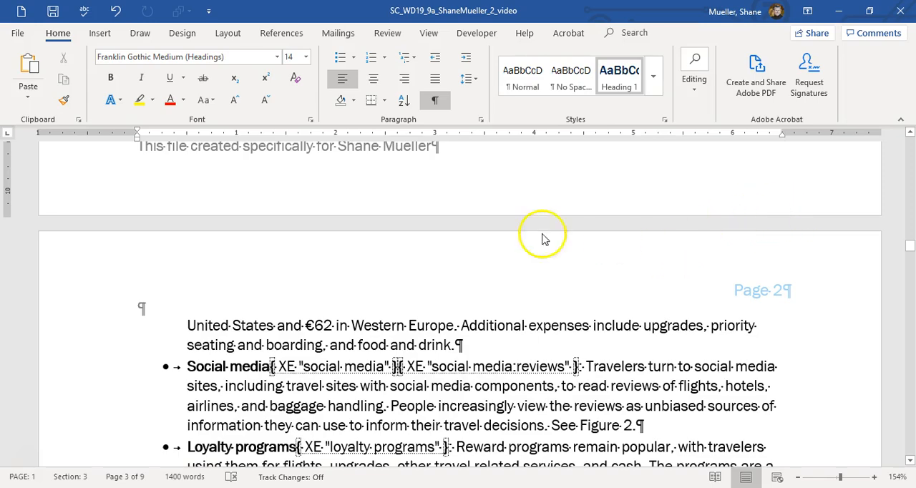
scroll(408, 271, down, 20)
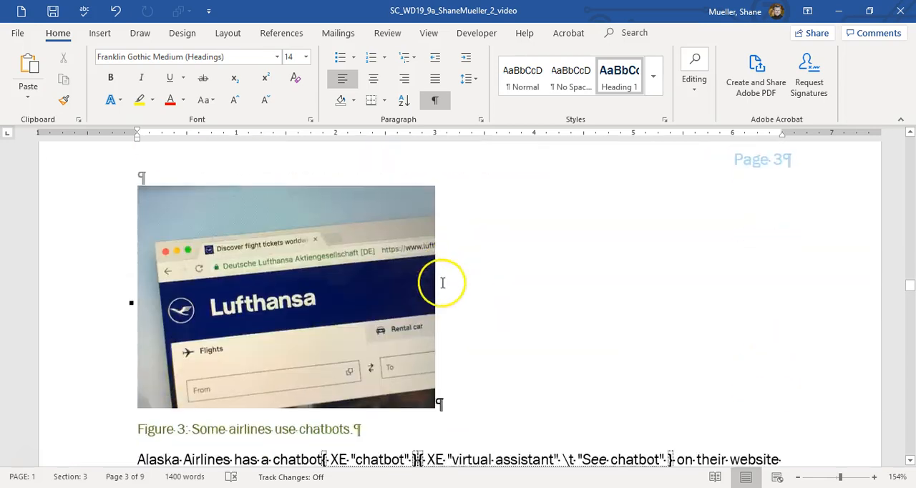
scroll(548, 275, down, 20)
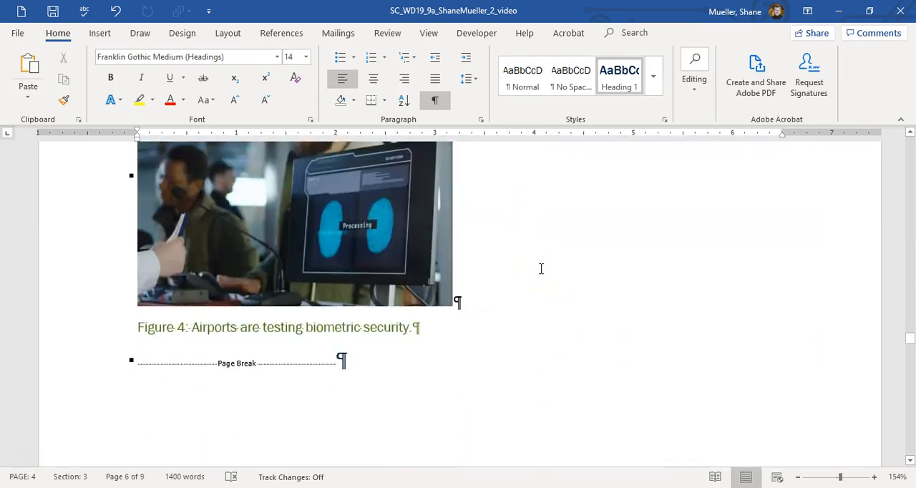
scroll(548, 279, down, 15)
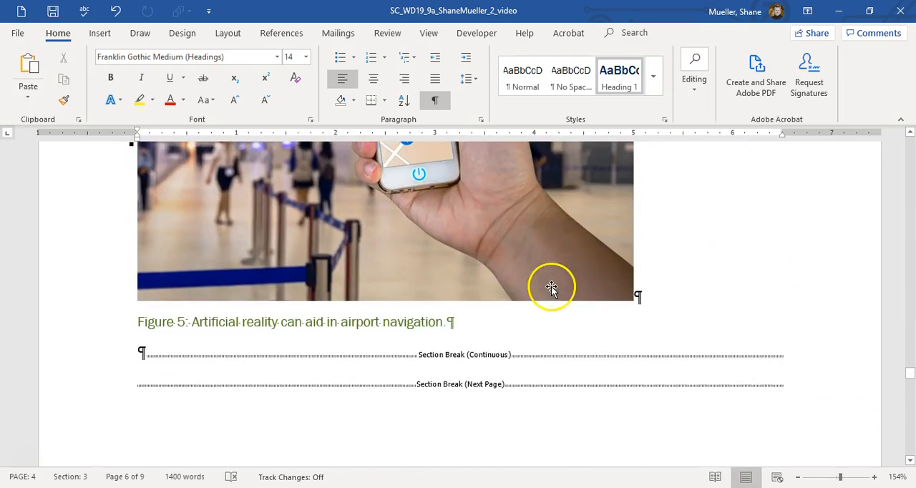
click(176, 396)
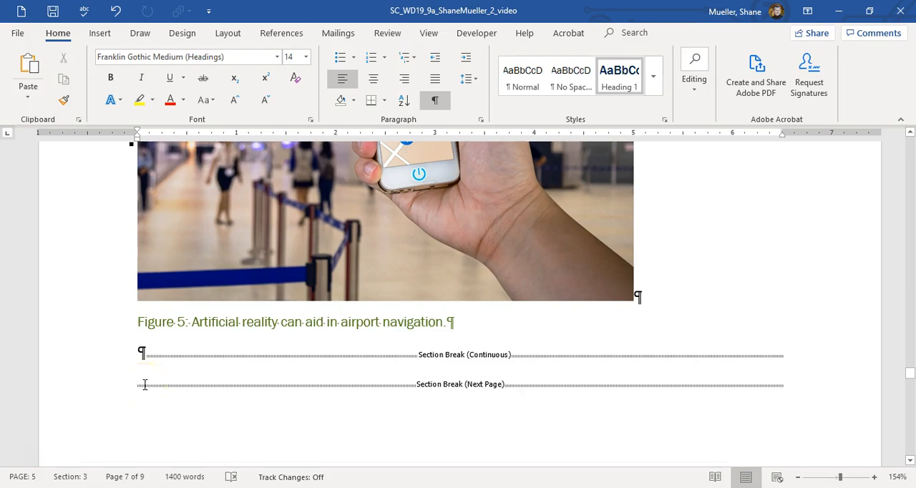
click(470, 384)
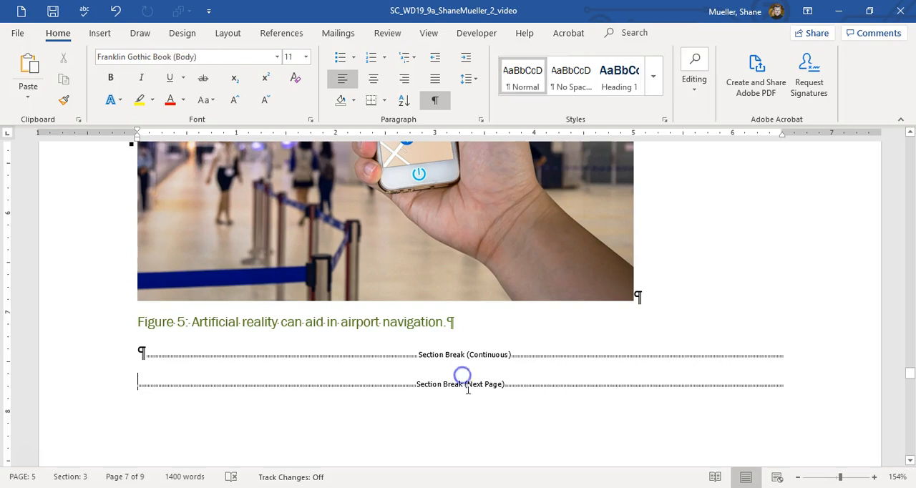
click(309, 384)
key(ctrl+z)
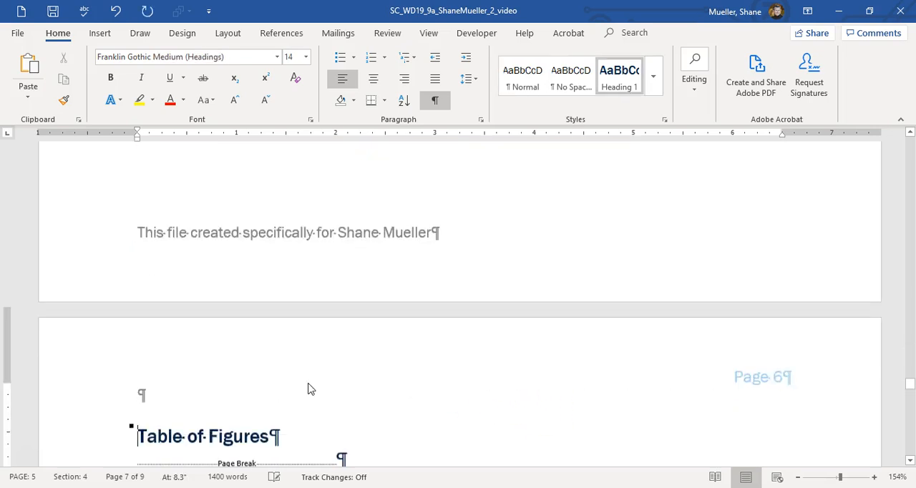
scroll(417, 329, up, 4)
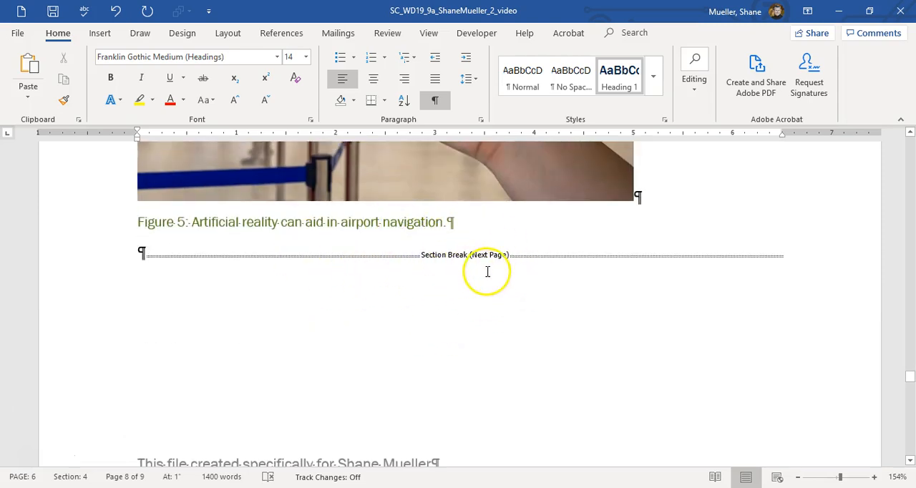
click(404, 249)
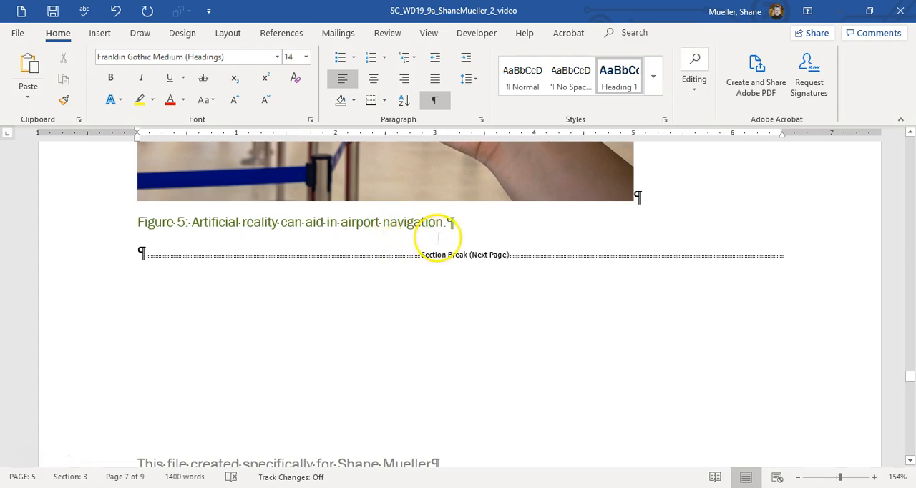
scroll(439, 238, down, 6)
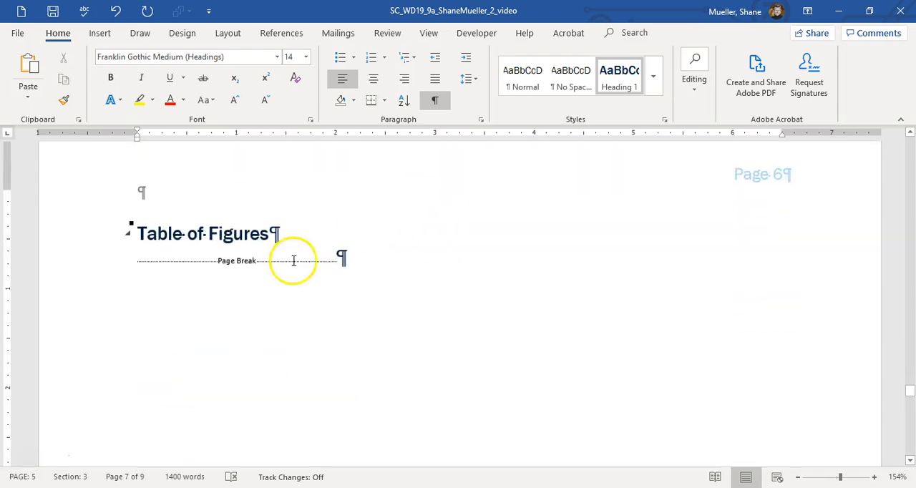
Insert a table of figures with Figure captions, dot leaders and right-aligned page numbers on a new line below the Table of Figures heading.
click(276, 230)
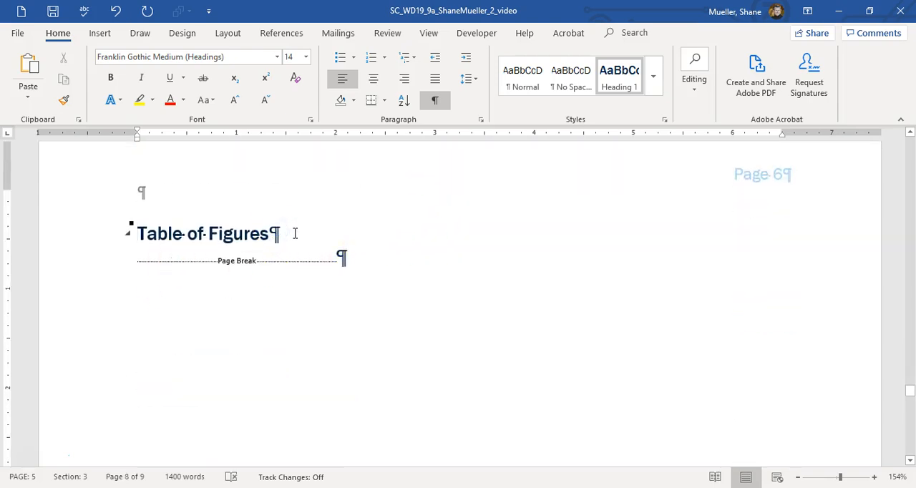
key(Return)
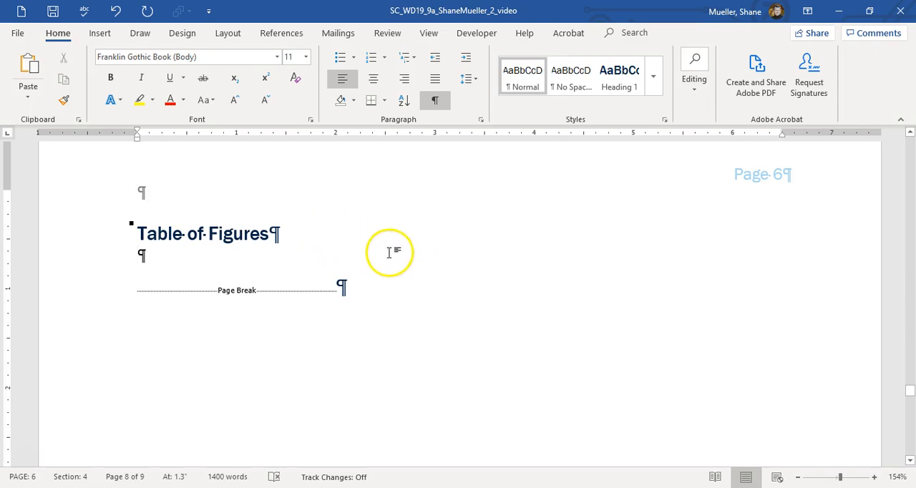
click(296, 33)
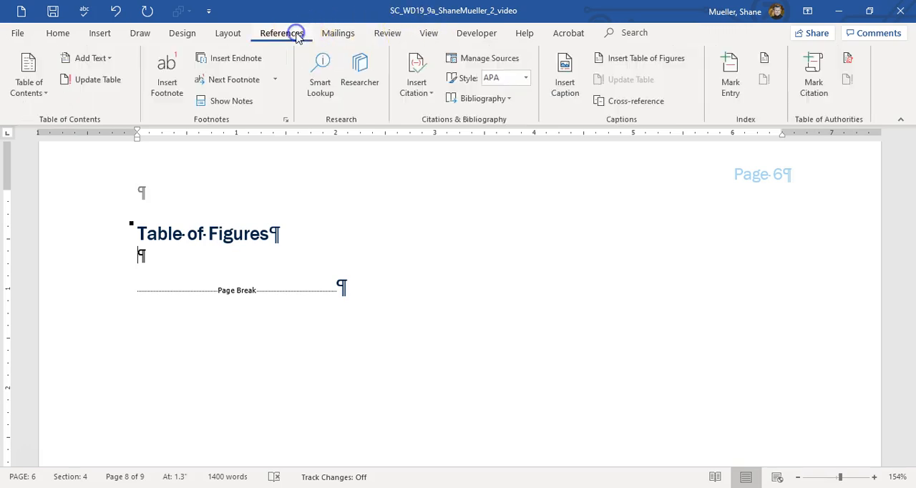
click(666, 63)
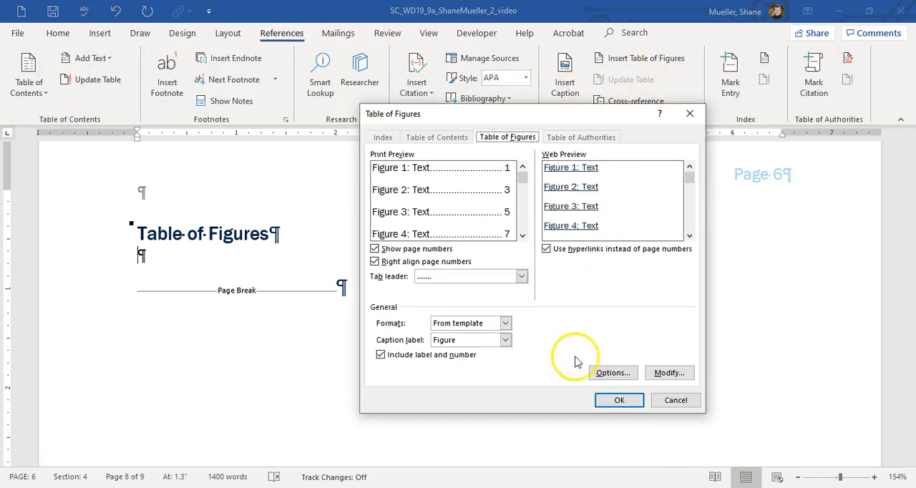
click(618, 399)
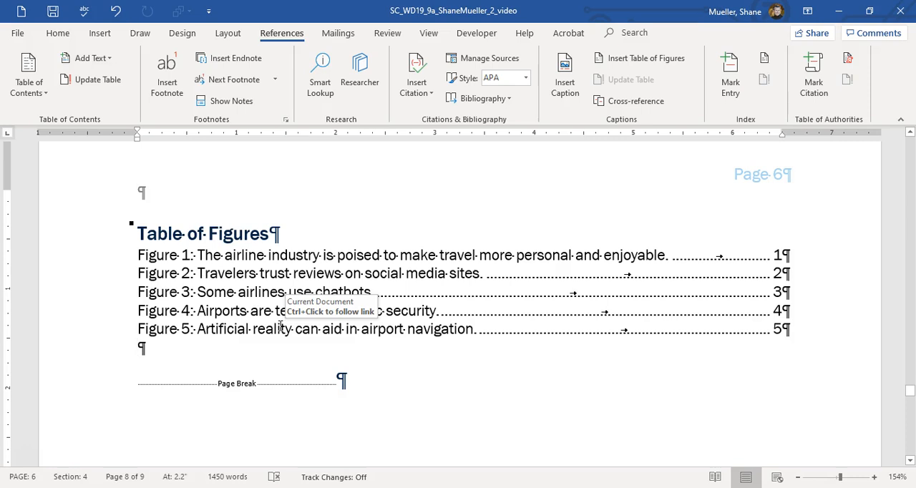
Insert a two-column indented index in the From template format on a new line below the Index heading.
scroll(292, 286, down, 10)
scroll(174, 284, down, 5)
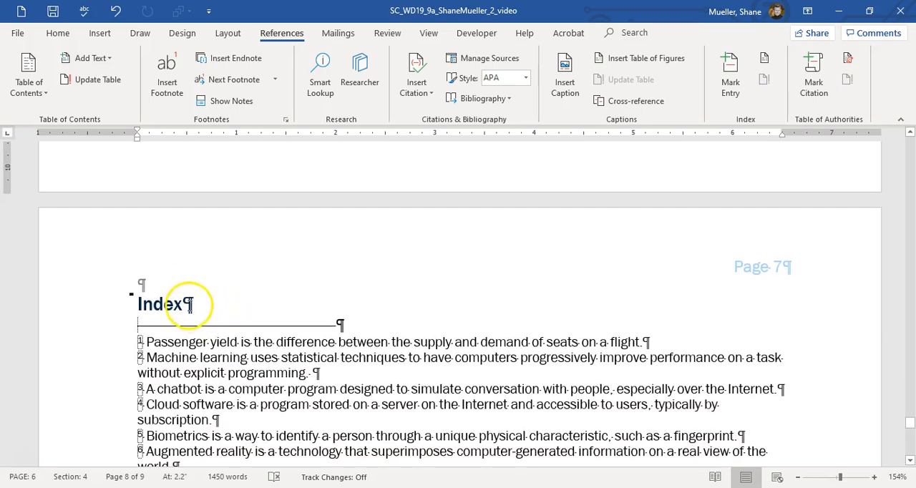
click(189, 304)
key(Return)
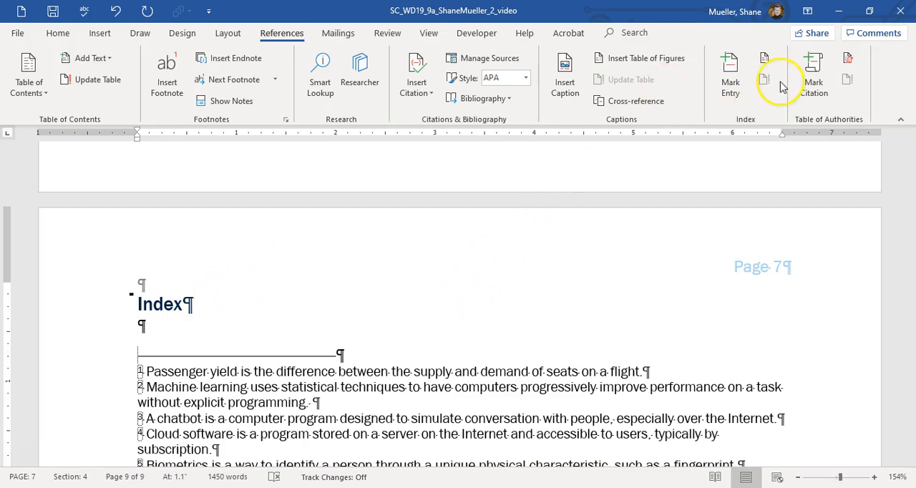
click(767, 59)
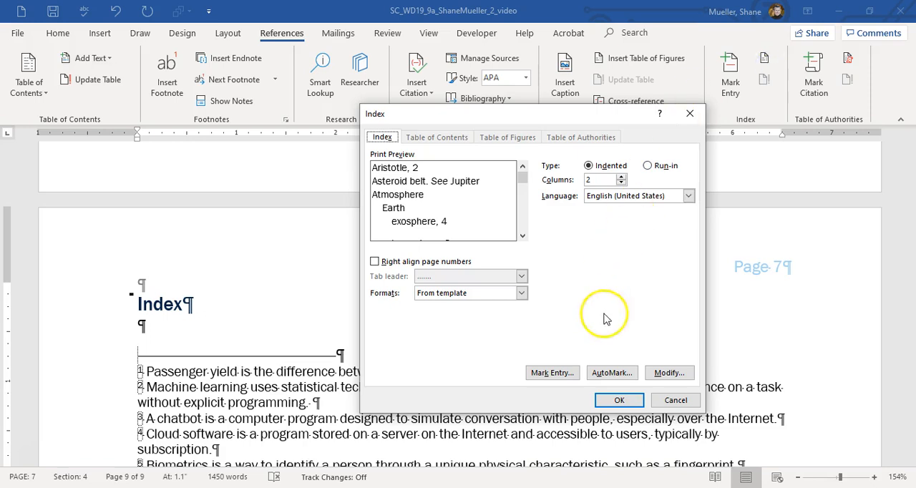
click(620, 400)
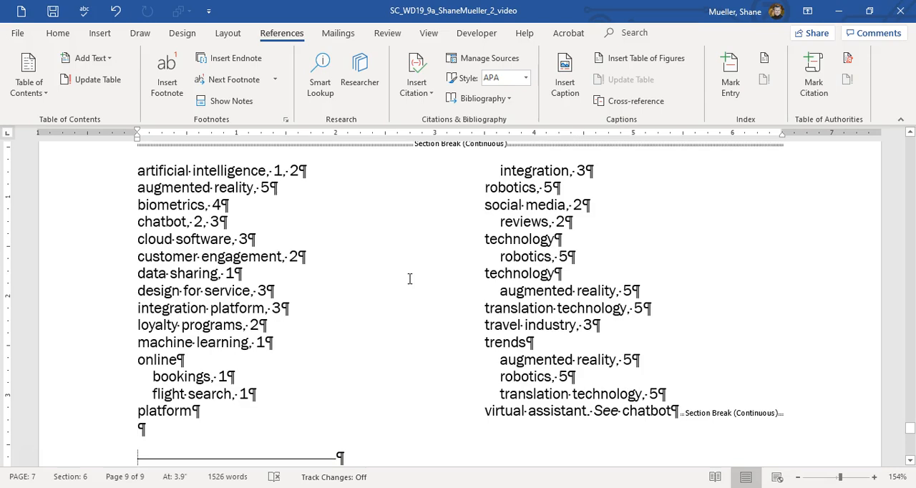
Go back to the index entry fields in the bulleted list of airport technologies.
scroll(401, 279, up, 15)
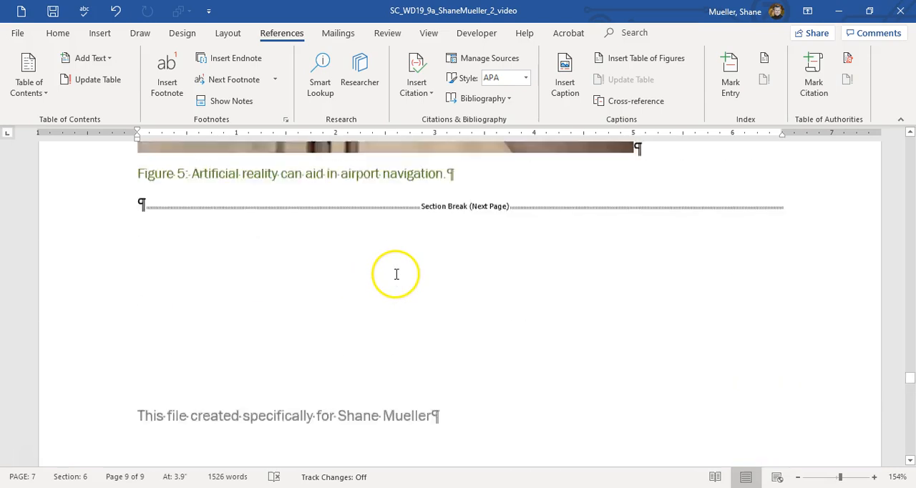
scroll(396, 274, up, 15)
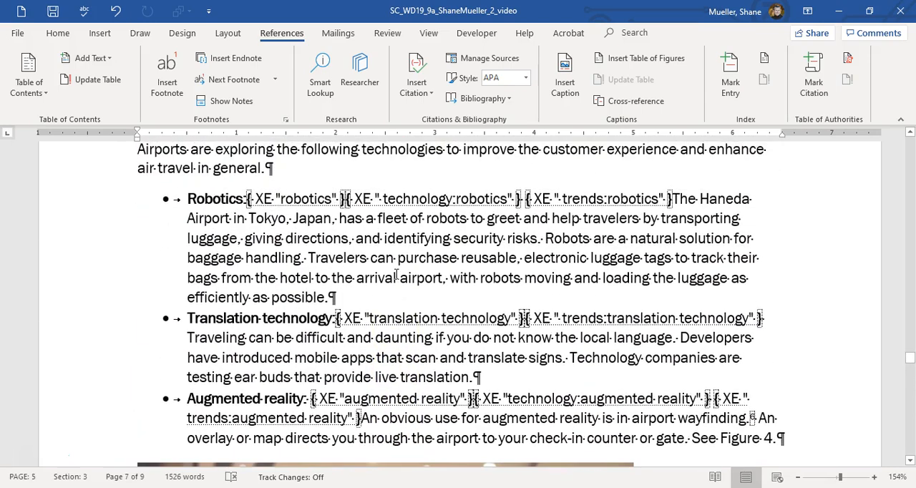
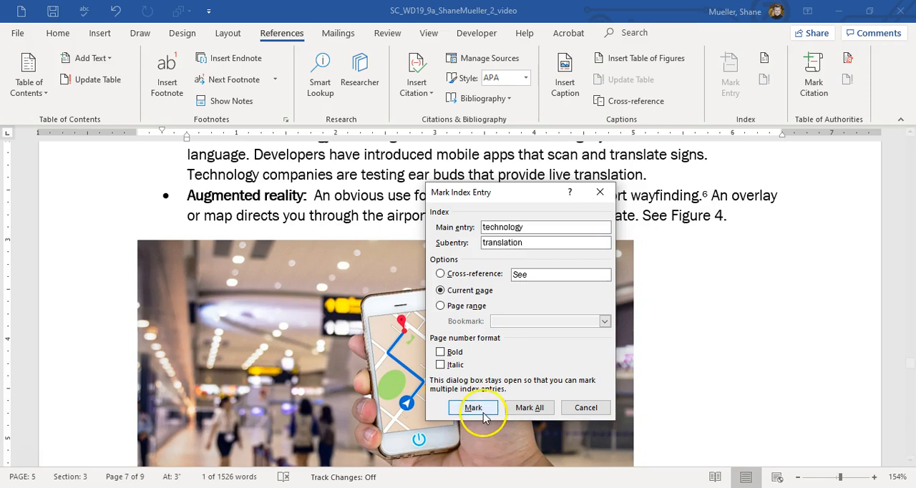
Mark an index entry for technology with the subentry translation in the Translation technology bullet, and hide the formatting marks.
click(473, 407)
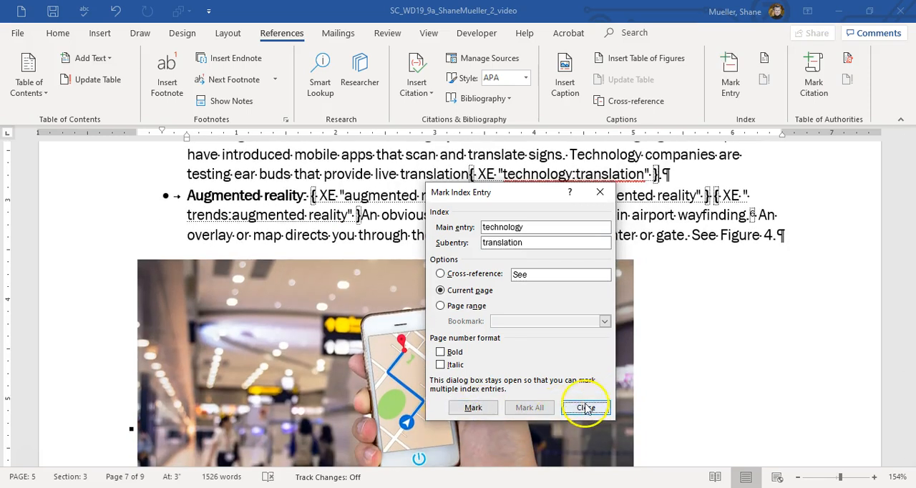
click(585, 407)
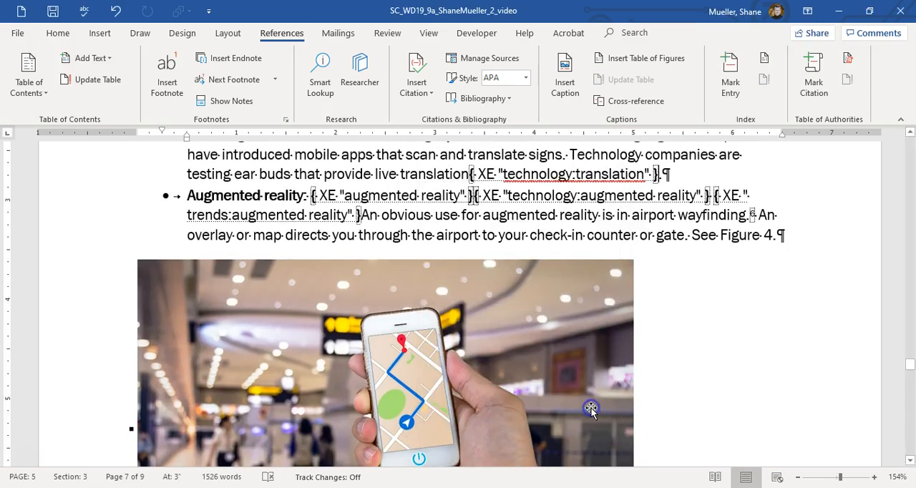
click(254, 199)
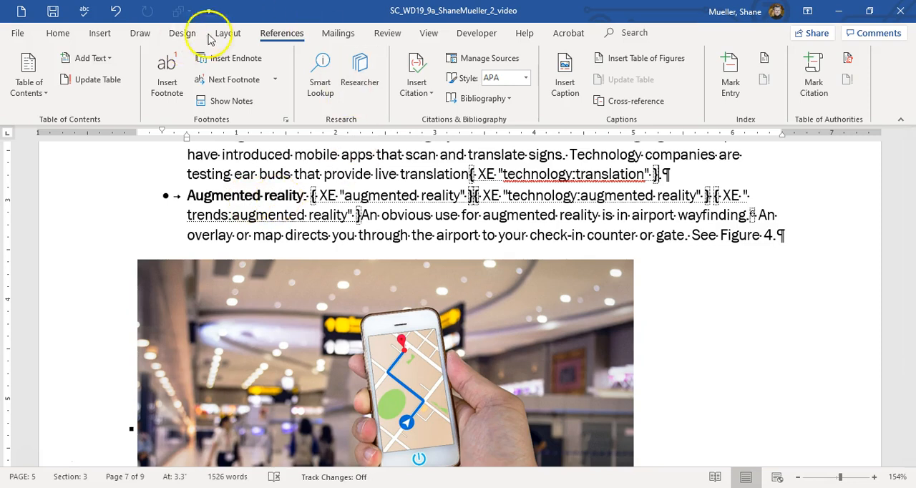
click(60, 34)
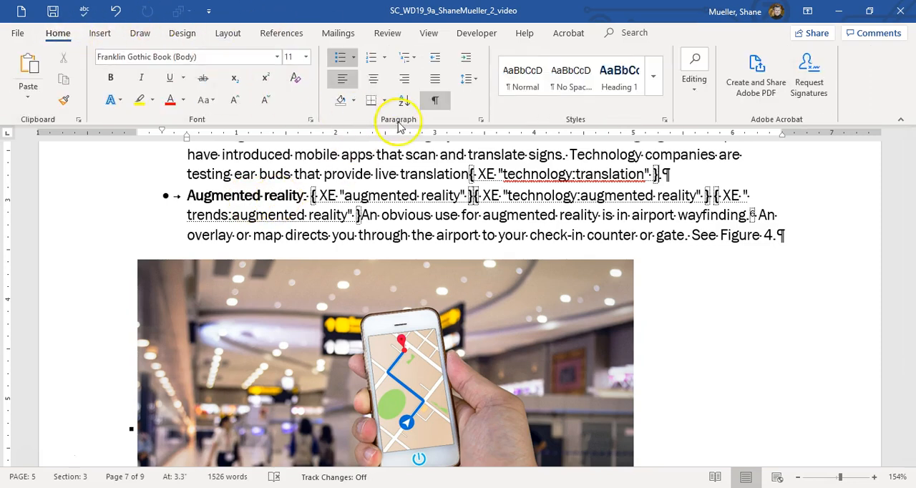
click(437, 102)
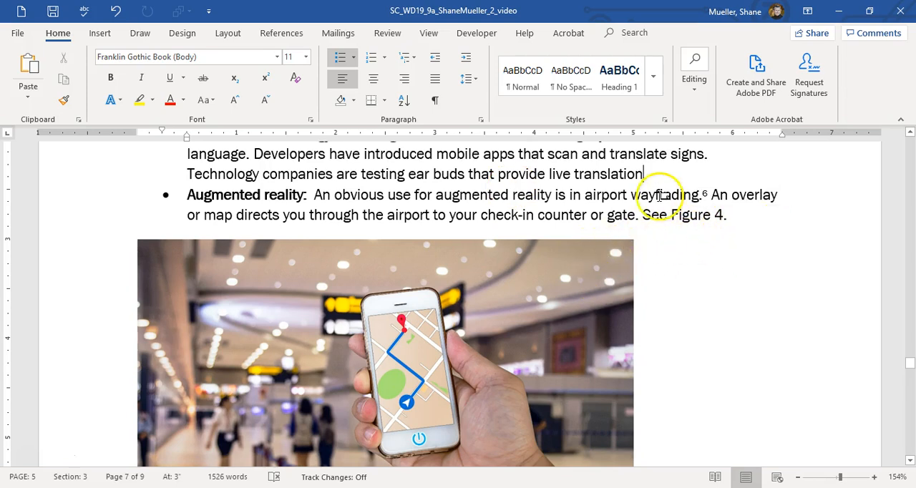
Update the index field under the Index heading to include the newly marked entry.
drag(910, 366, 910, 430)
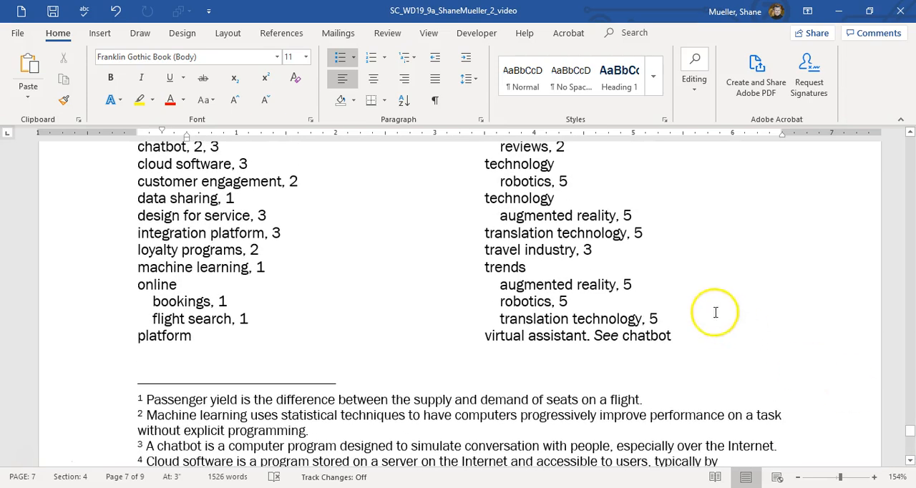
right_click(213, 183)
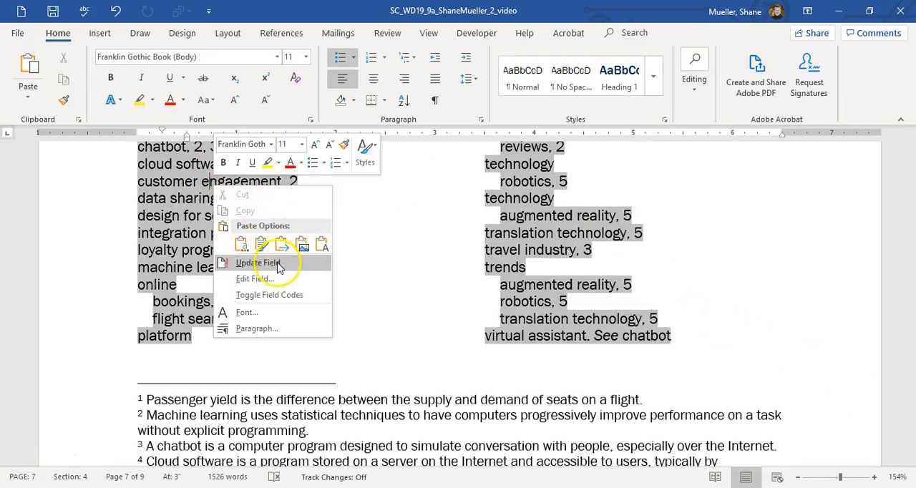
click(277, 264)
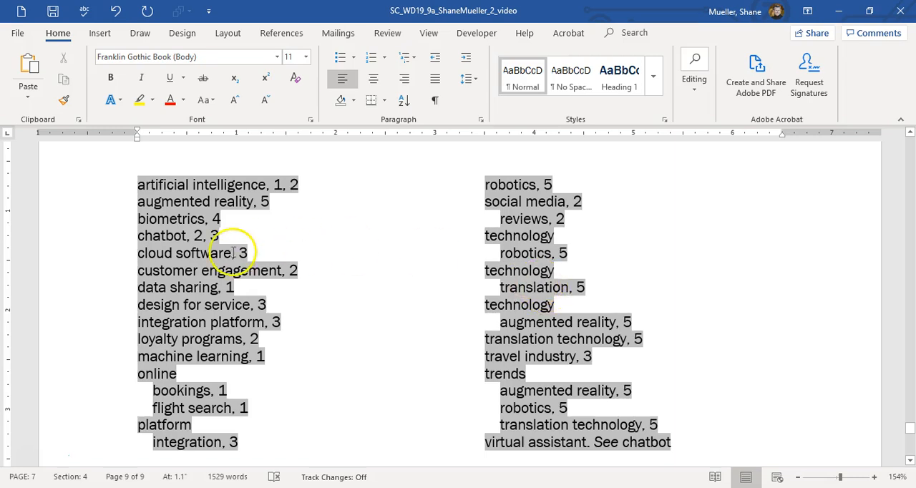
Set custom margins with a 0.5" gutter and apply them to the whole document.
scroll(236, 259, up, 3)
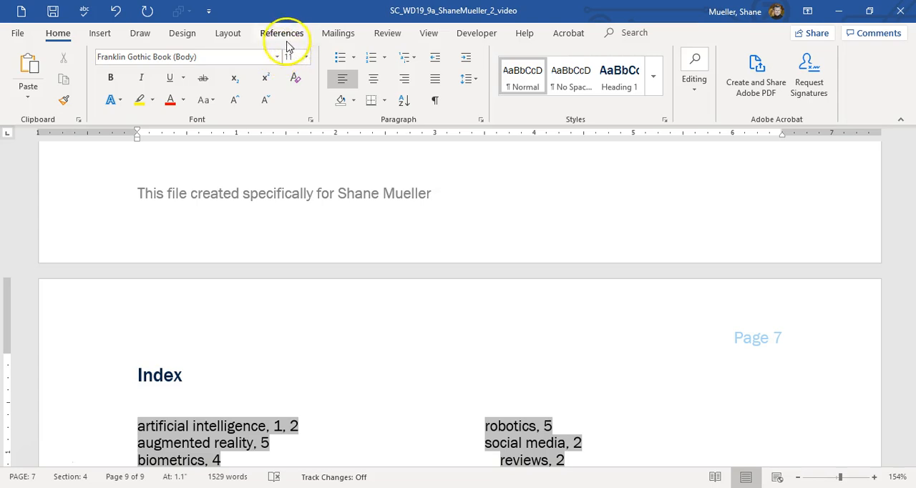
click(241, 34)
click(22, 100)
click(64, 384)
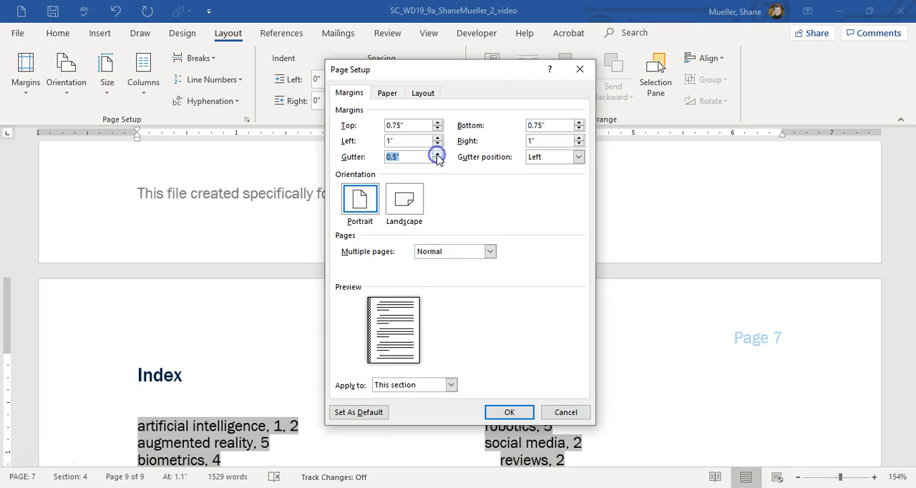
click(453, 385)
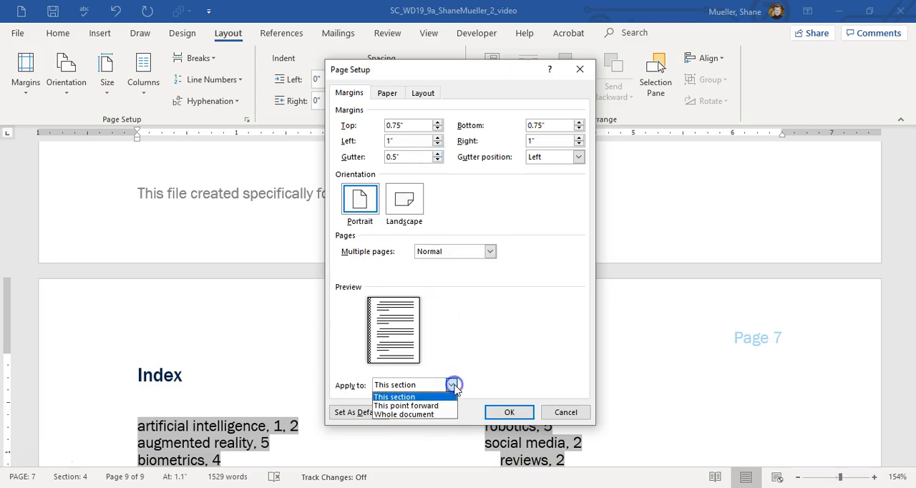
click(428, 417)
click(509, 413)
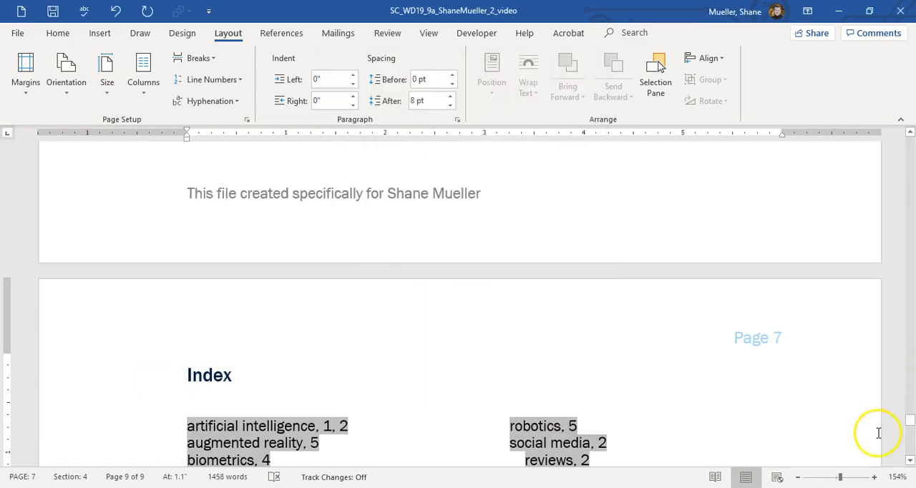
Update the index again after the gutter change.
scroll(517, 353, down, 5)
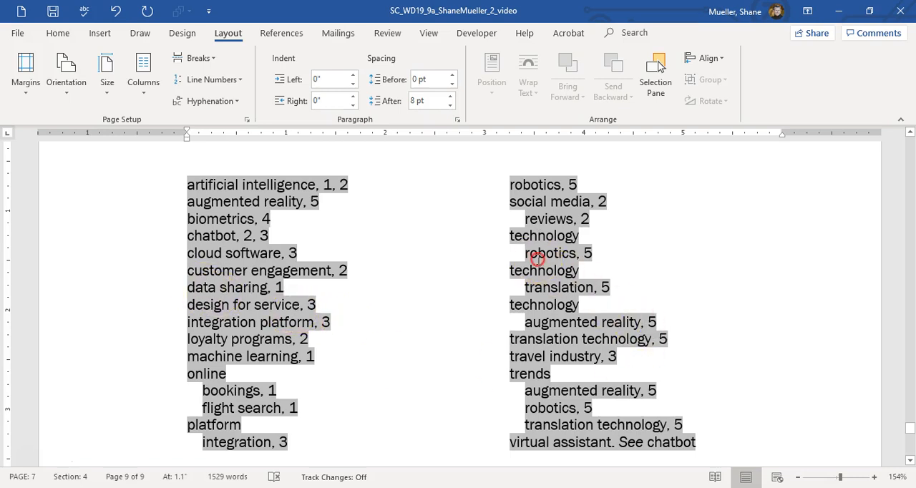
right_click(537, 259)
click(608, 336)
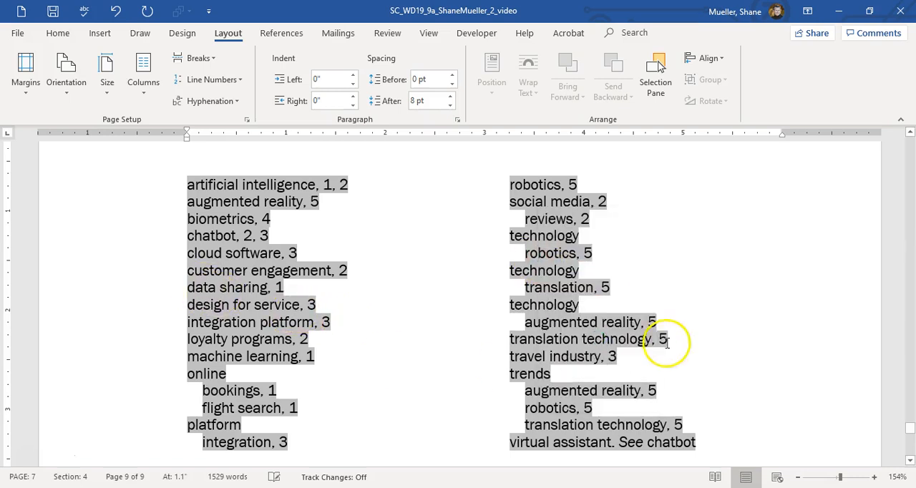
Update the table of contents, refreshing page numbers only.
drag(910, 413, 910, 181)
scroll(586, 224, up, 1)
scroll(565, 246, down, 2)
click(470, 267)
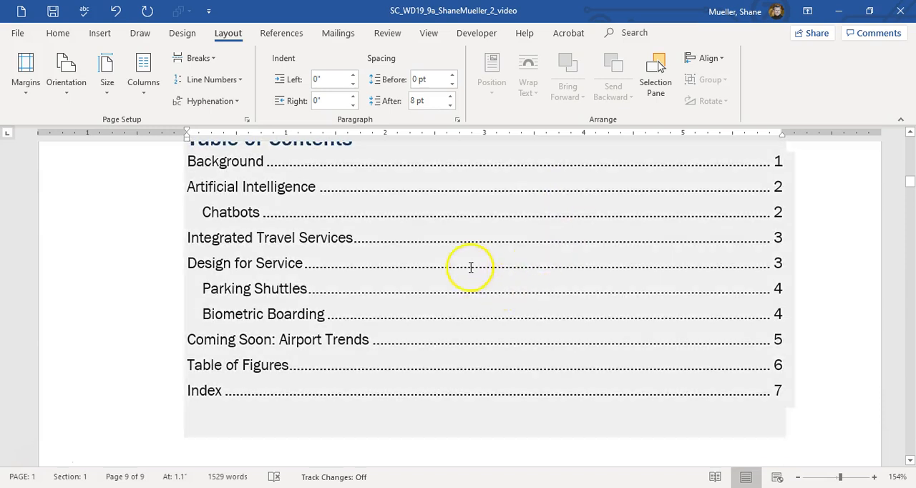
right_click(441, 262)
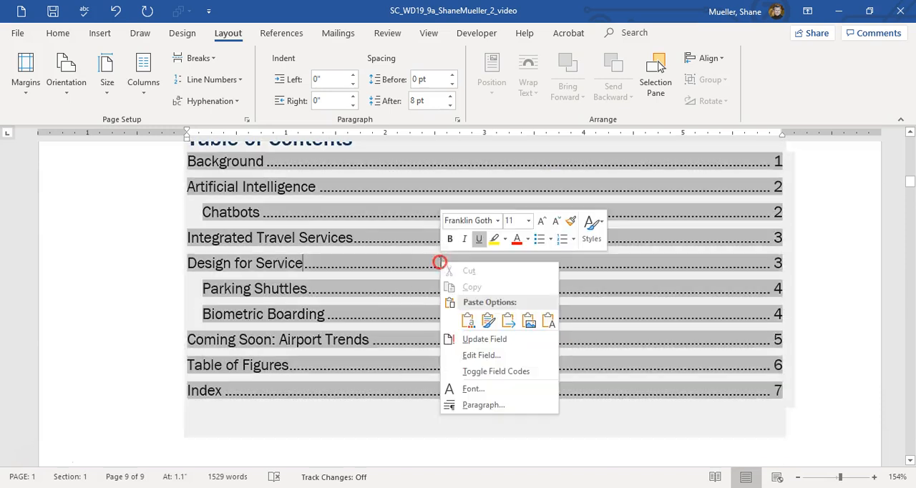
click(494, 342)
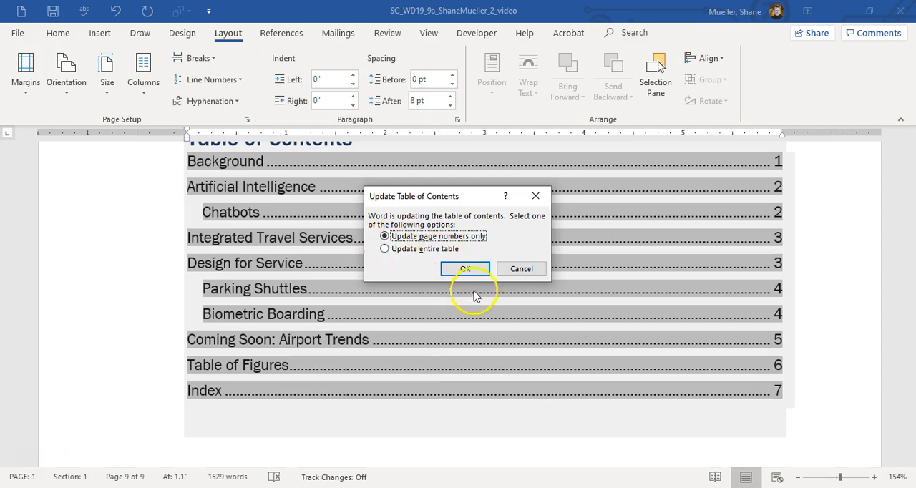
click(466, 269)
Update the figure cross-reference at the end of the Biometric Boarding paragraph.
scroll(484, 286, down, 5)
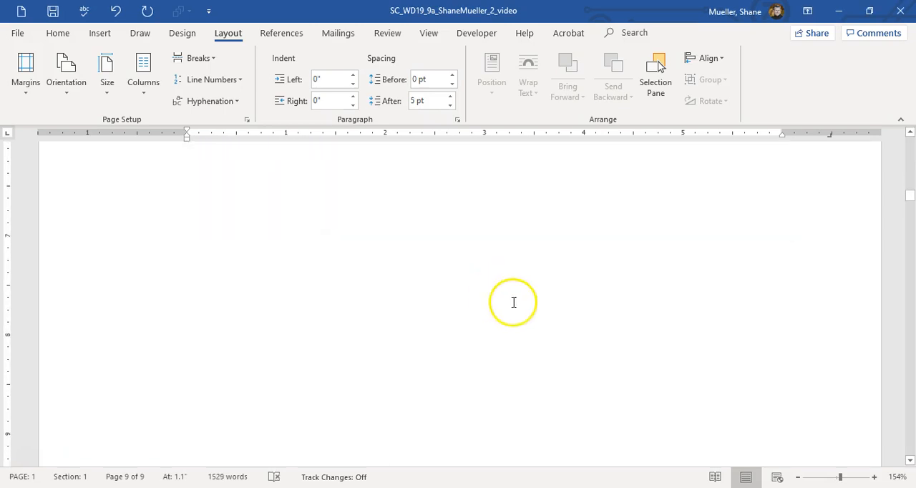
scroll(548, 297, down, 5)
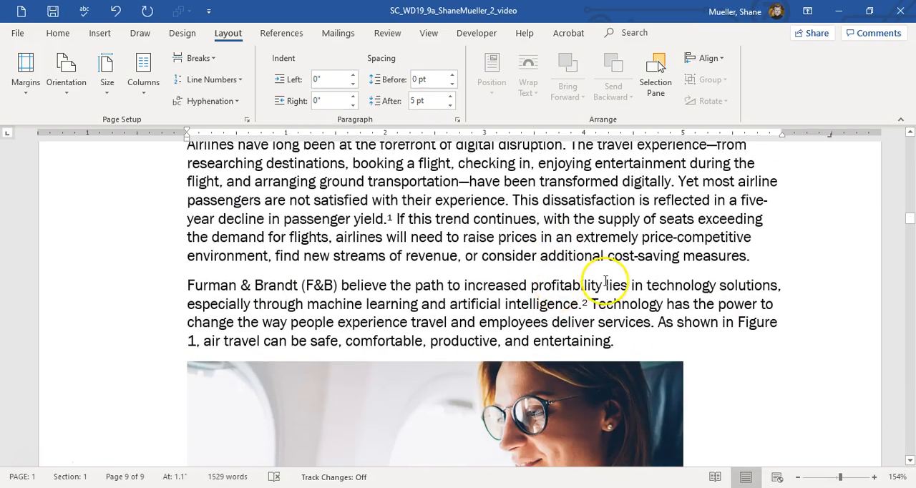
scroll(604, 280, down, 5)
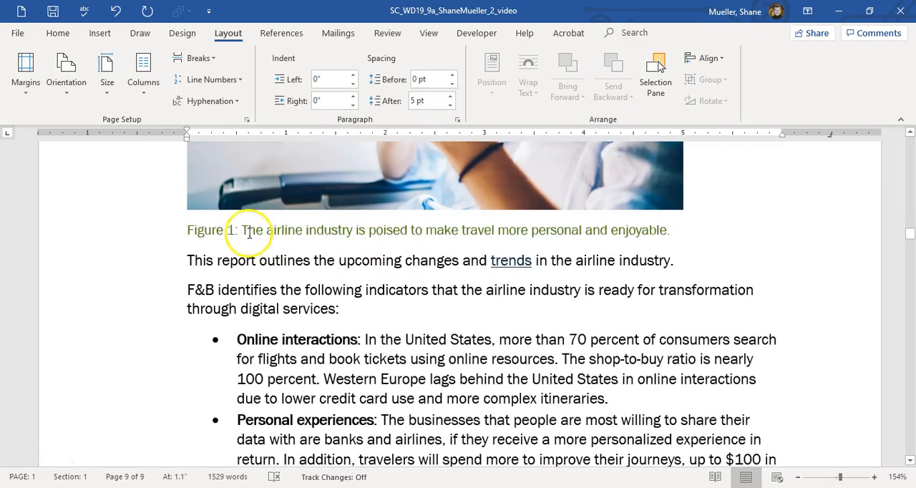
scroll(372, 262, down, 10)
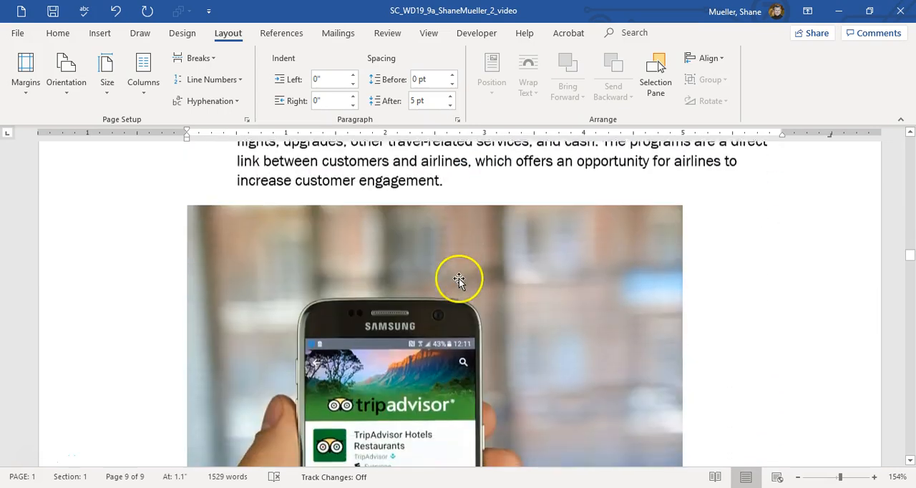
scroll(465, 278, down, 10)
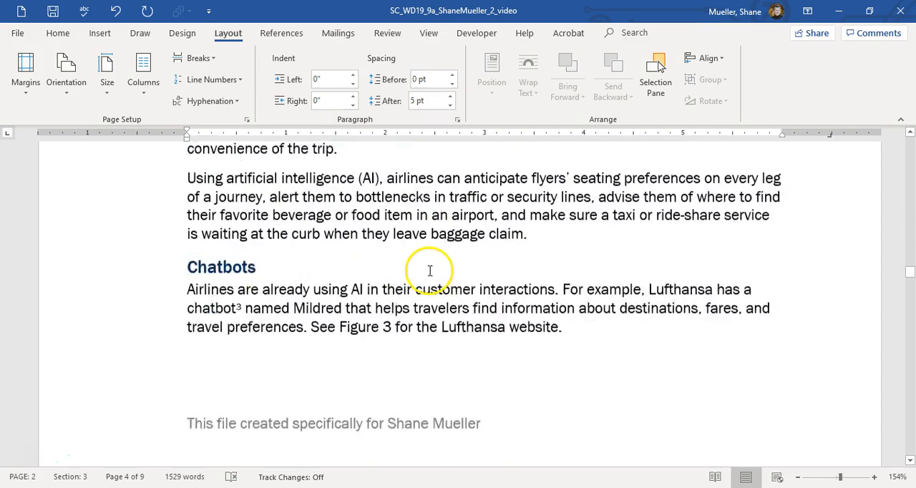
scroll(428, 269, down, 10)
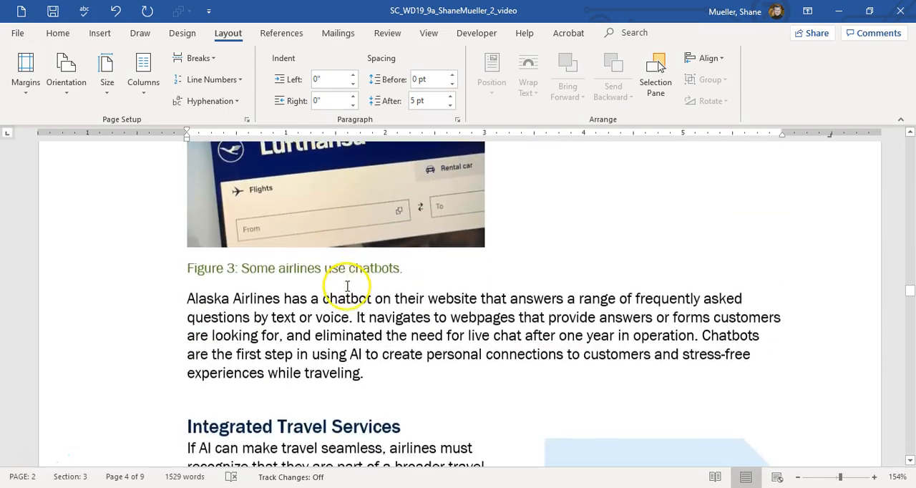
scroll(323, 259, up, 10)
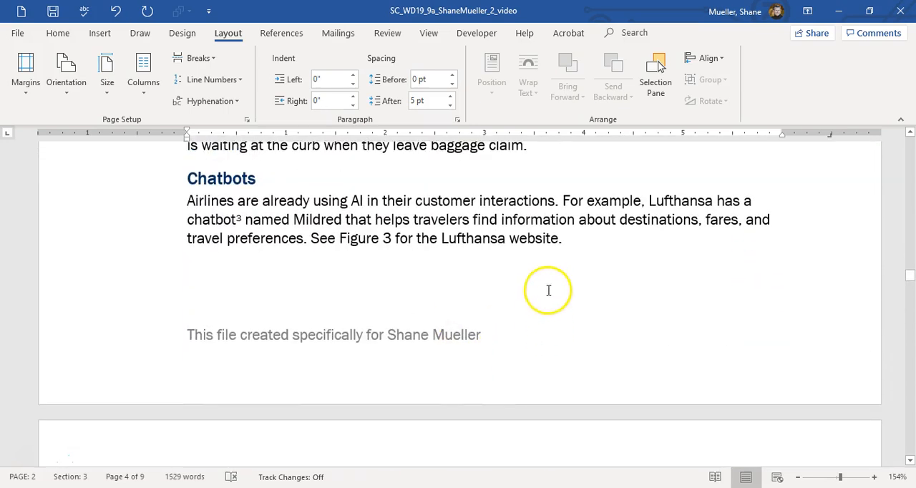
scroll(362, 245, down, 15)
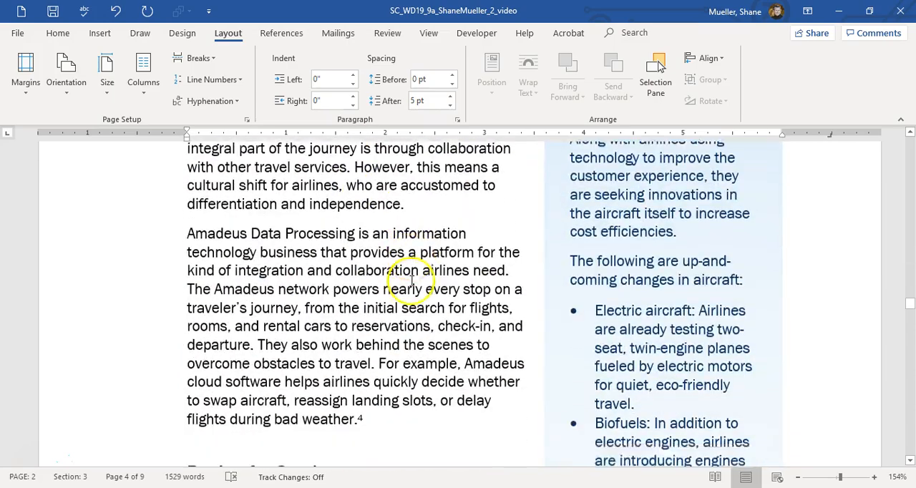
scroll(413, 285, down, 15)
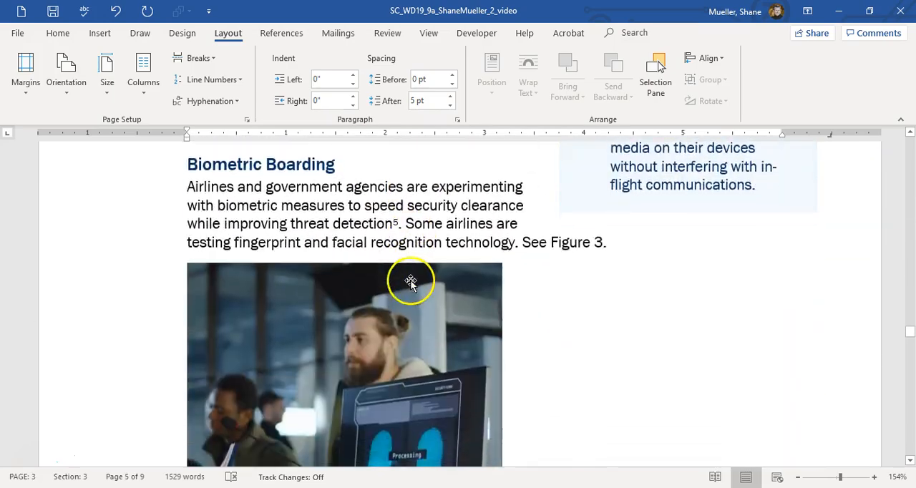
scroll(411, 283, up, 3)
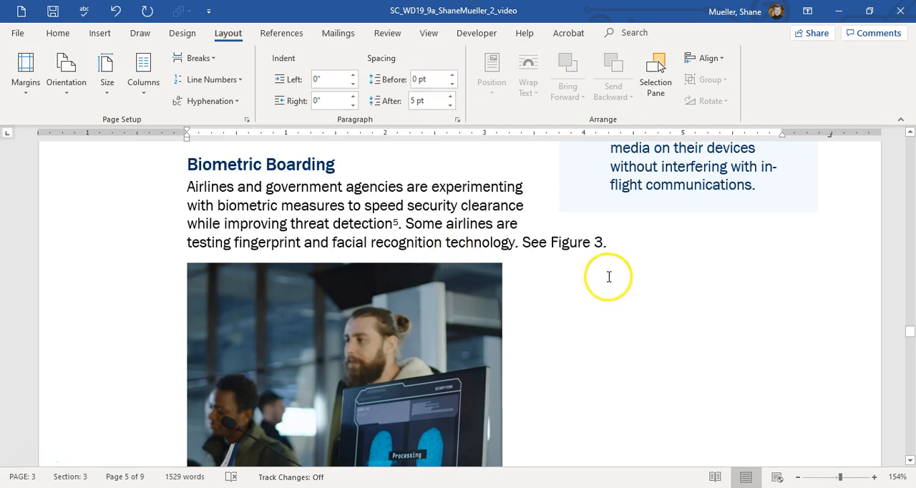
right_click(578, 246)
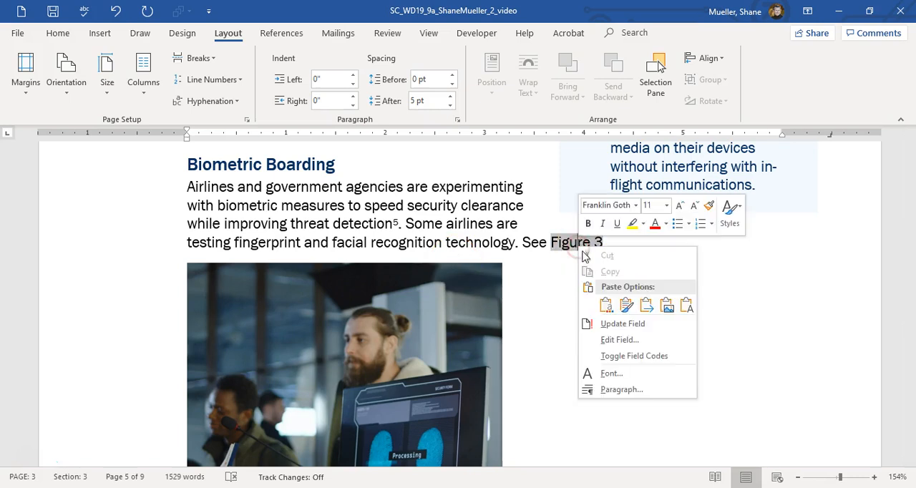
click(636, 324)
Update the figure cross-reference at the end of the Augmented reality bullet.
scroll(337, 286, down, 3)
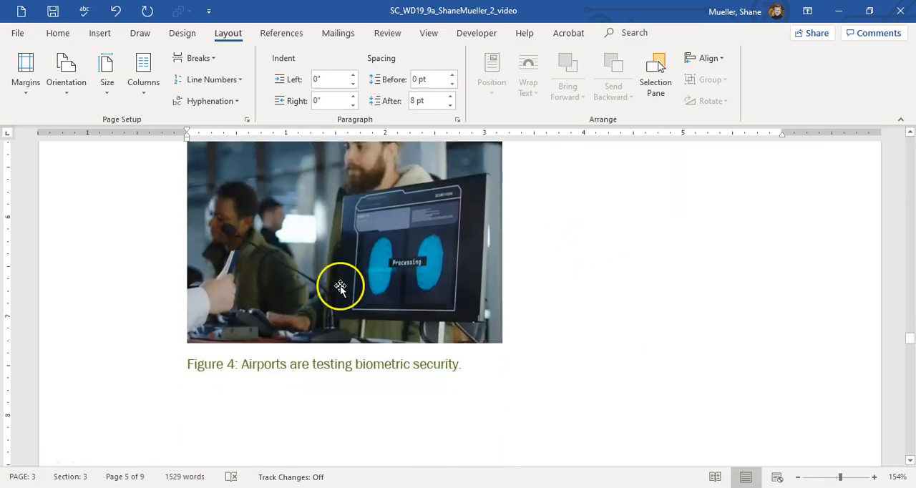
scroll(341, 299, down, 10)
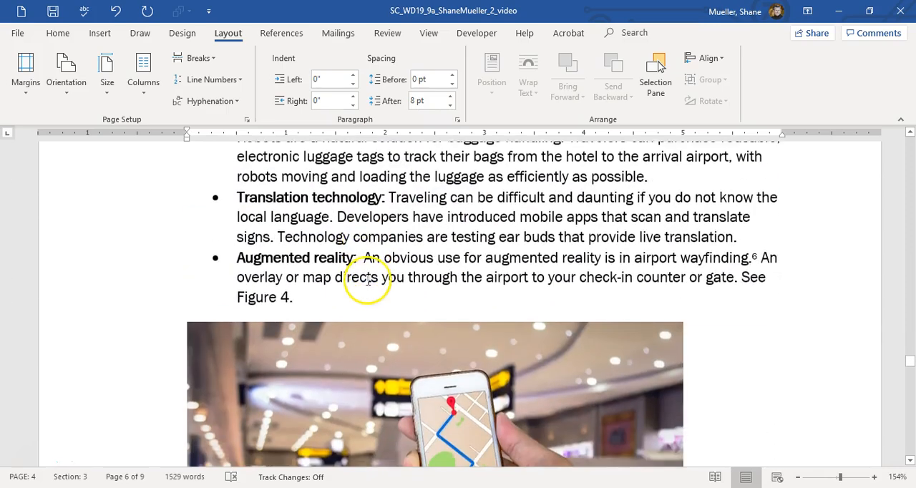
scroll(388, 280, up, 2)
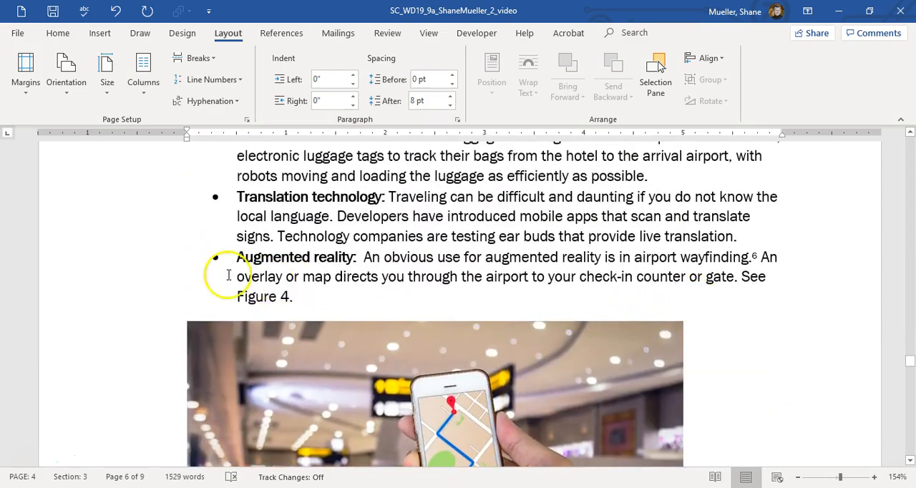
right_click(277, 299)
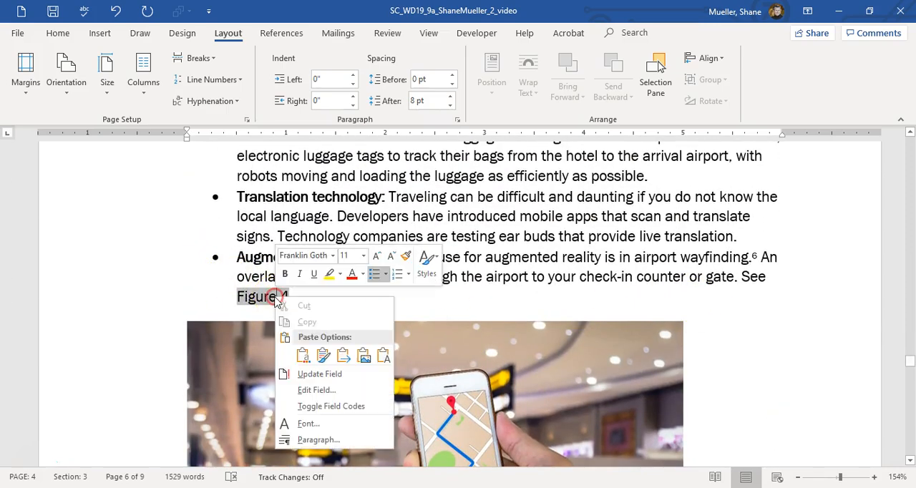
click(311, 374)
Update the entire table of figures, refreshing both its captions and page numbers.
scroll(387, 363, down, 5)
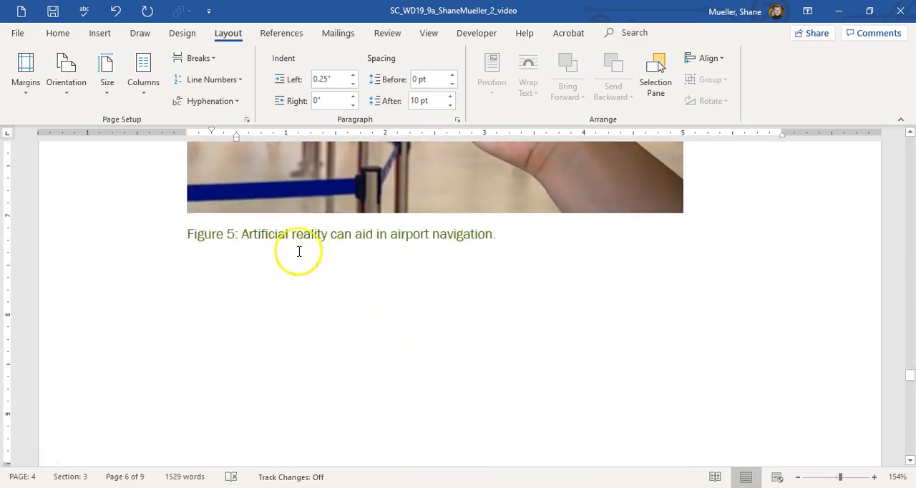
scroll(298, 254, down, 5)
scroll(386, 313, down, 2)
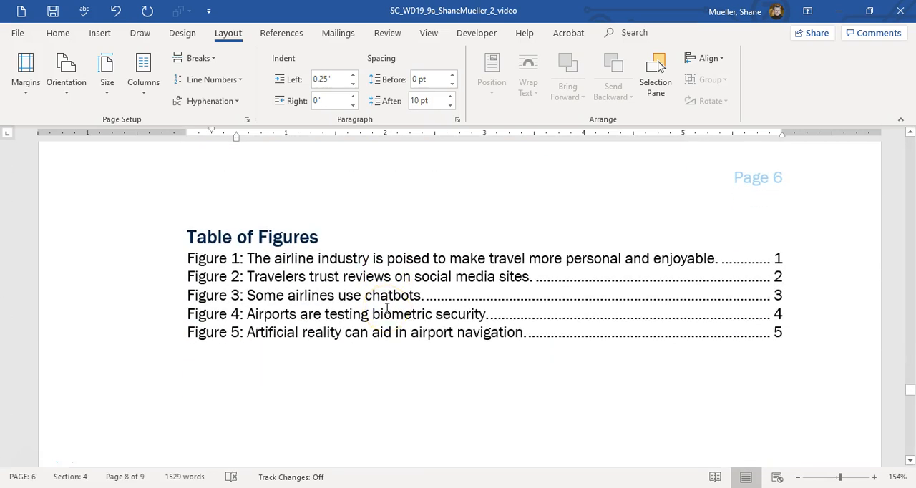
right_click(387, 301)
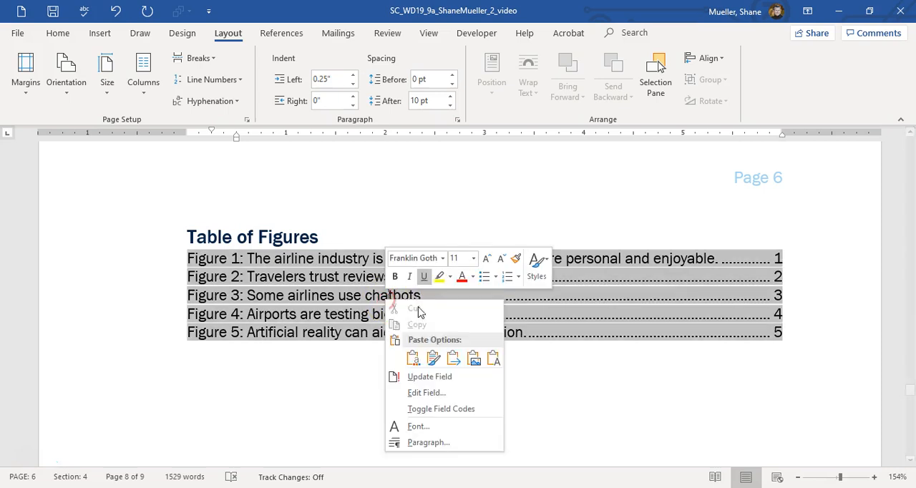
click(431, 377)
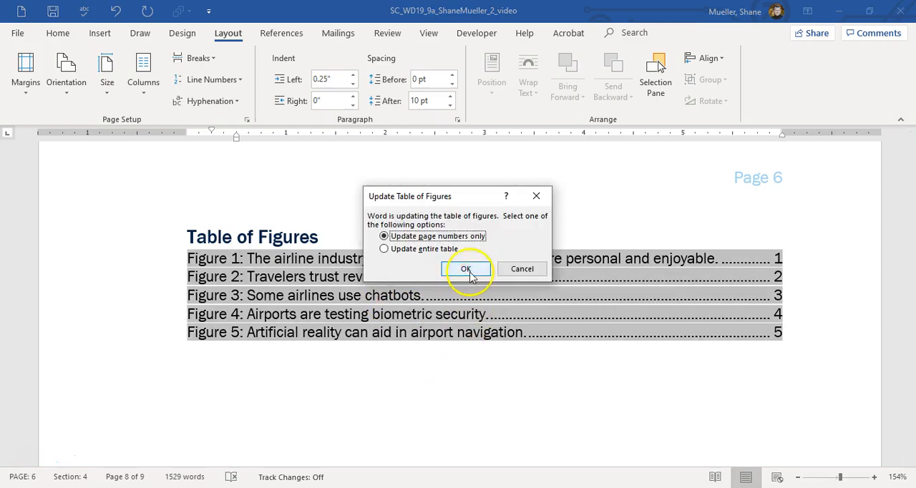
click(388, 249)
click(463, 269)
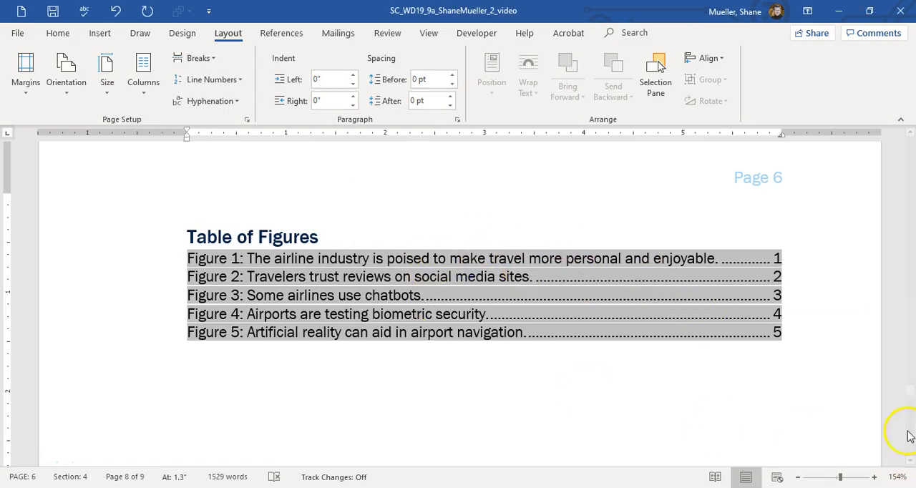
Update the index on the last page once more.
scroll(676, 364, down, 10)
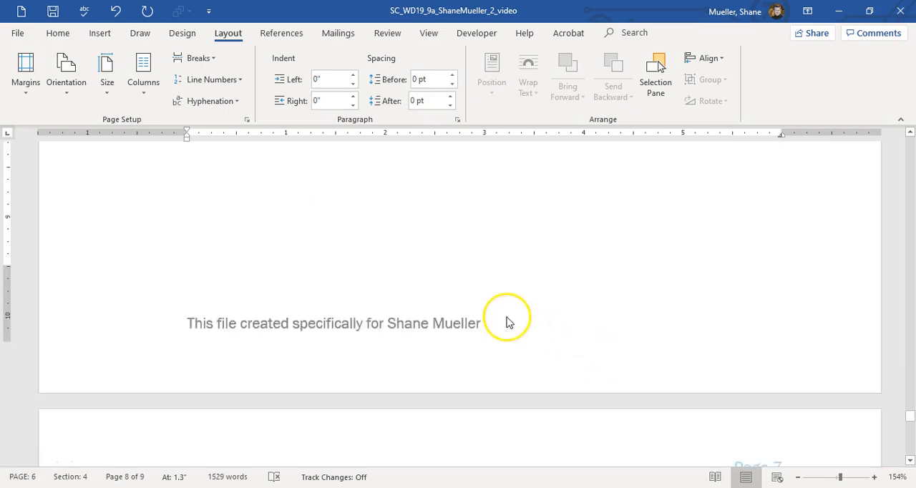
right_click(396, 296)
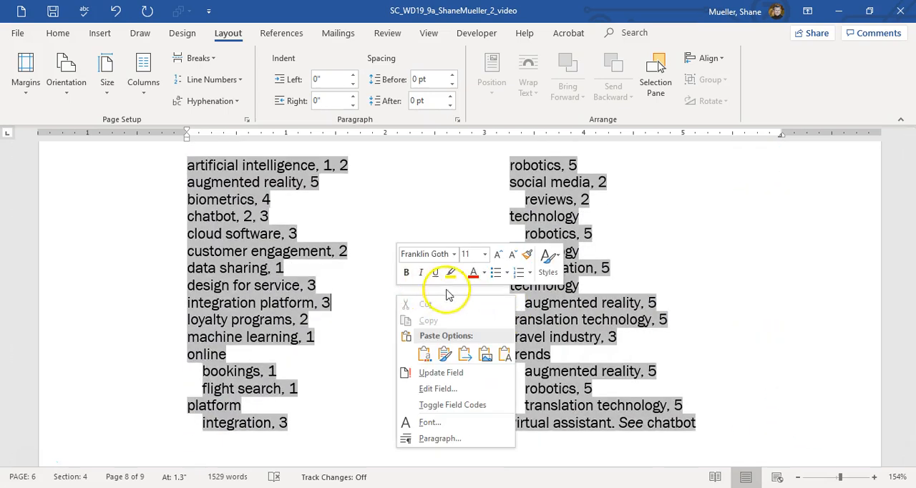
click(440, 375)
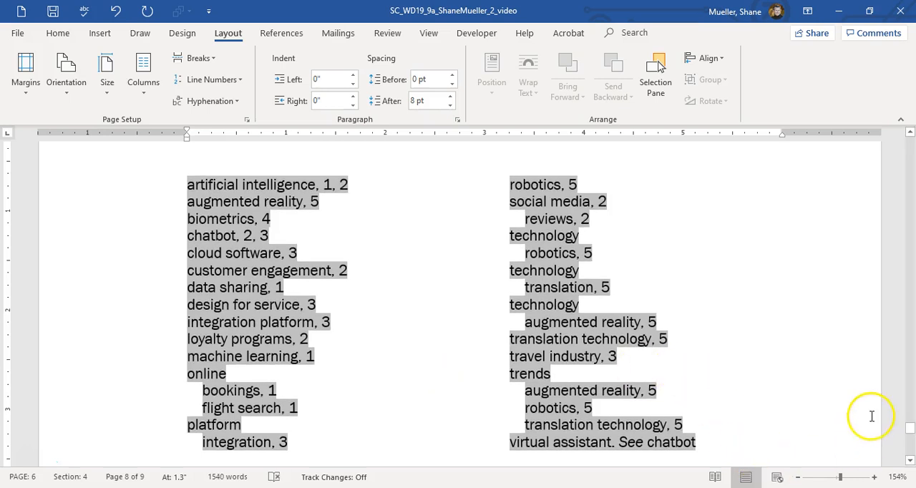
Check the cover page in one-page view, and the table of contents at 90% zoom.
drag(910, 433, 910, 140)
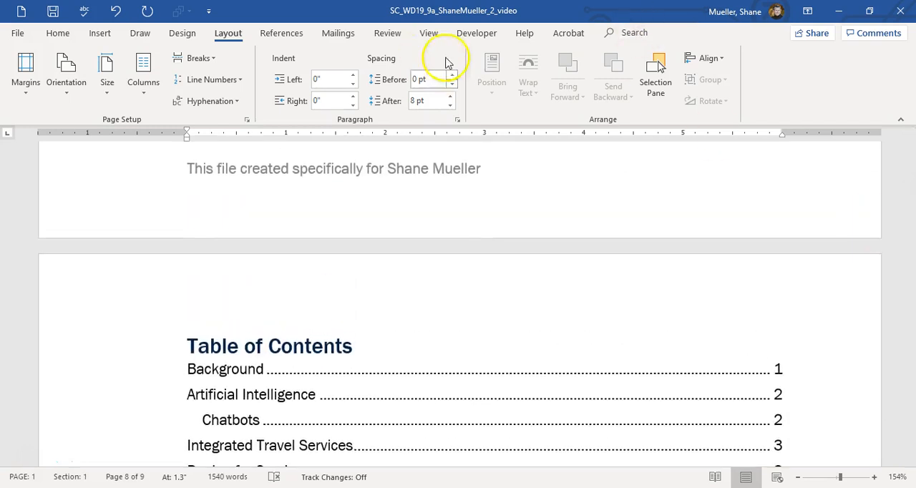
click(431, 33)
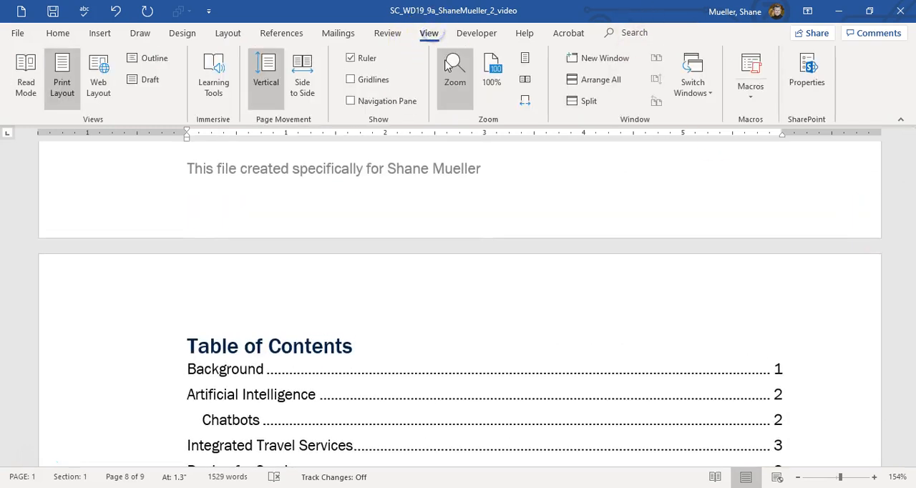
click(526, 59)
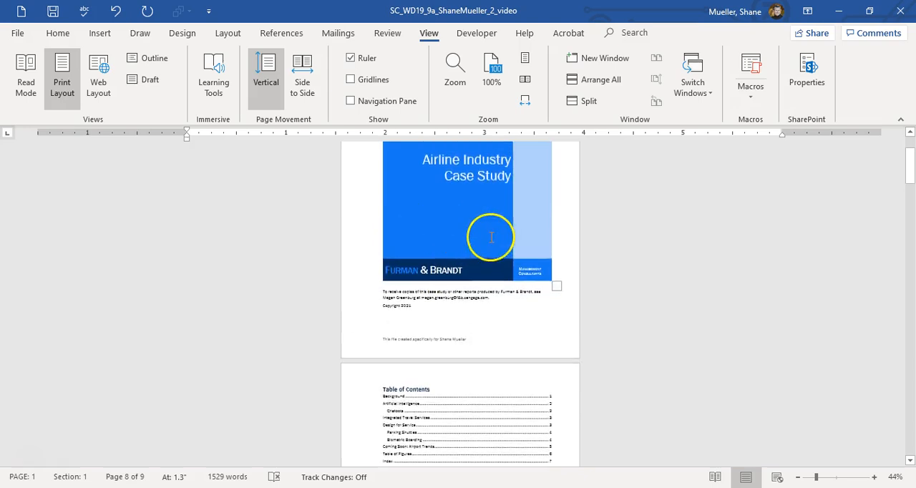
scroll(492, 227, up, 1)
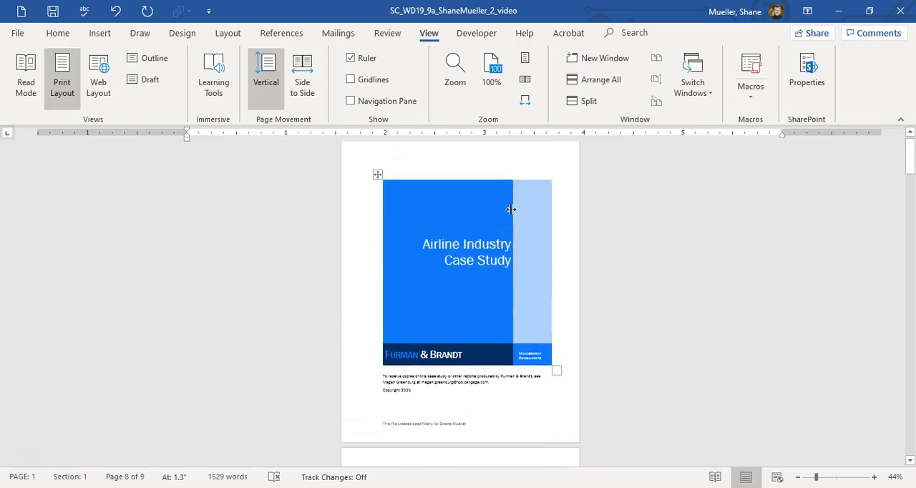
scroll(520, 252, down, 7)
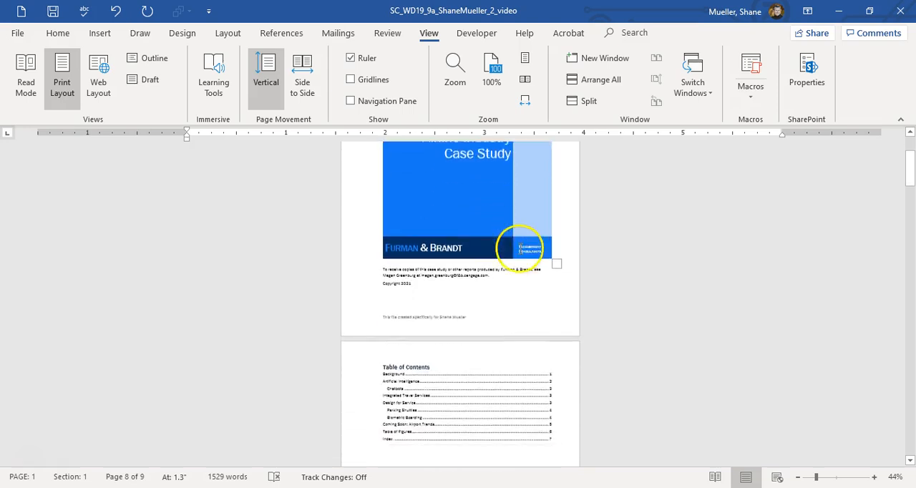
scroll(533, 239, down, 1)
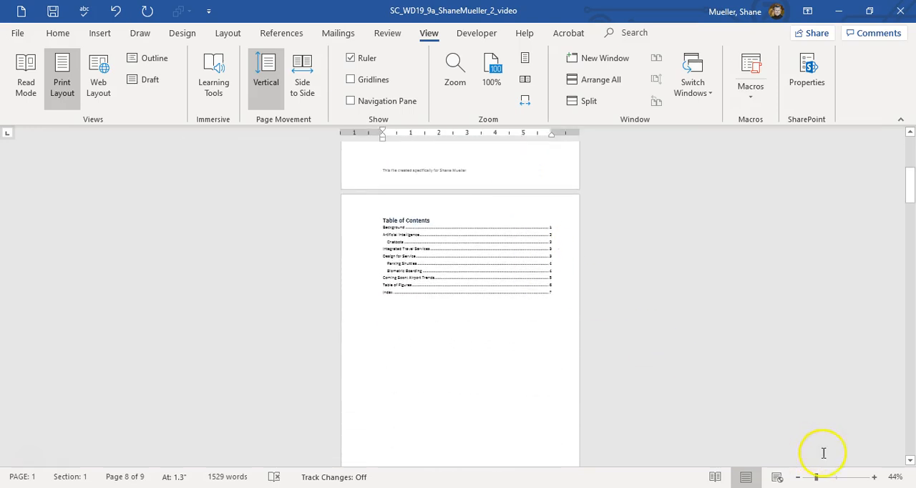
click(873, 477)
click(872, 478)
click(873, 478)
click(873, 478)
click(873, 478)
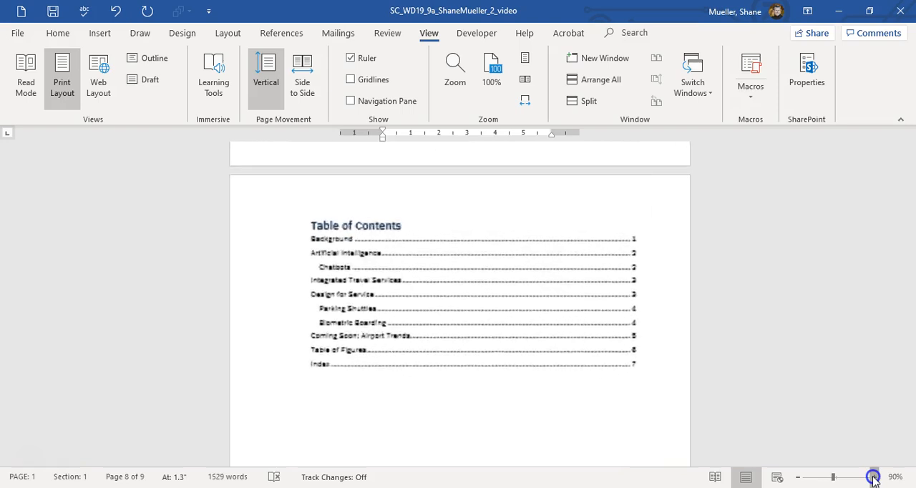
scroll(751, 351, down, 1)
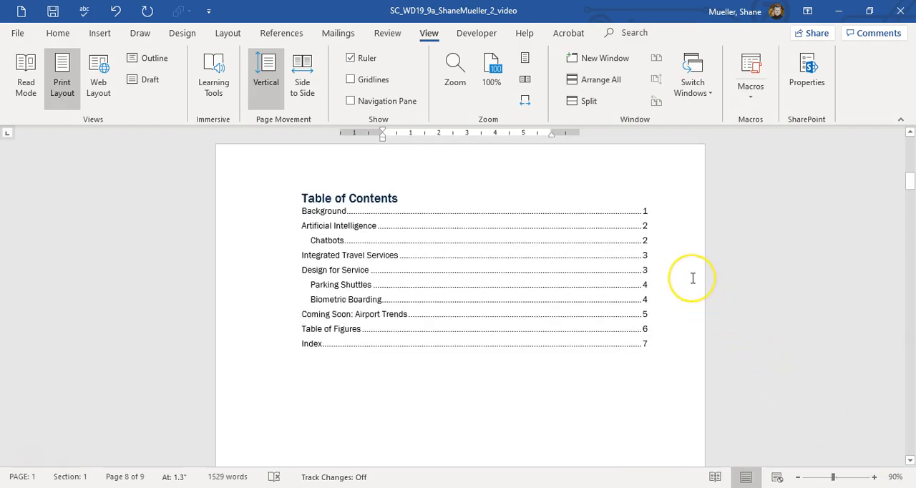
click(667, 246)
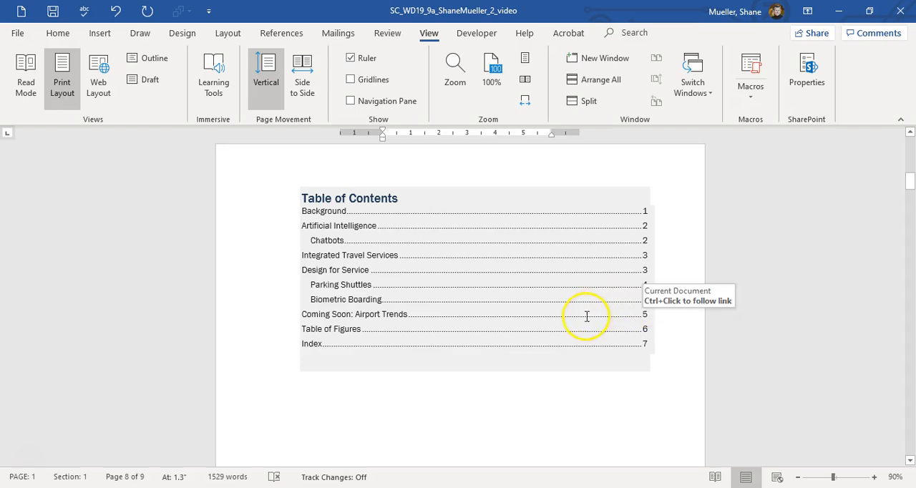
Review the Background, Artificial Intelligence and Chatbots sections, checking the endnote references, Figures 1 and 2 with captions, and the figure cross-references.
scroll(574, 320, down, 8)
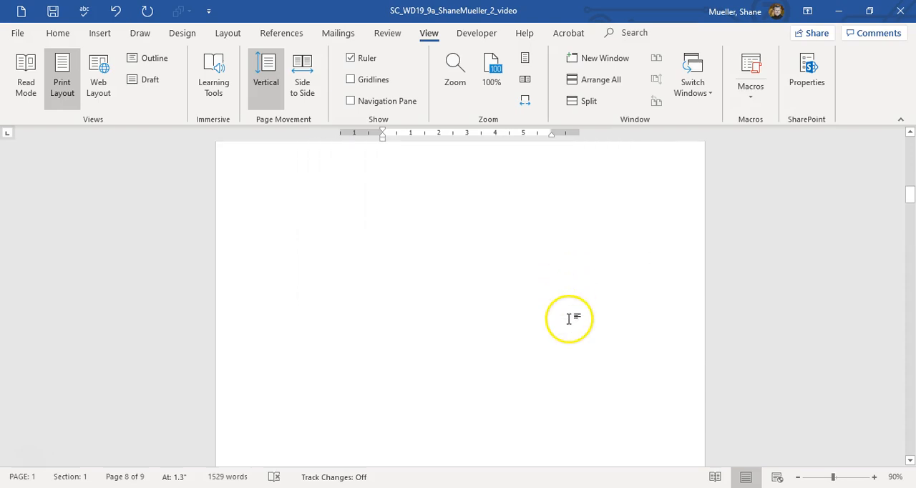
scroll(565, 318, down, 5)
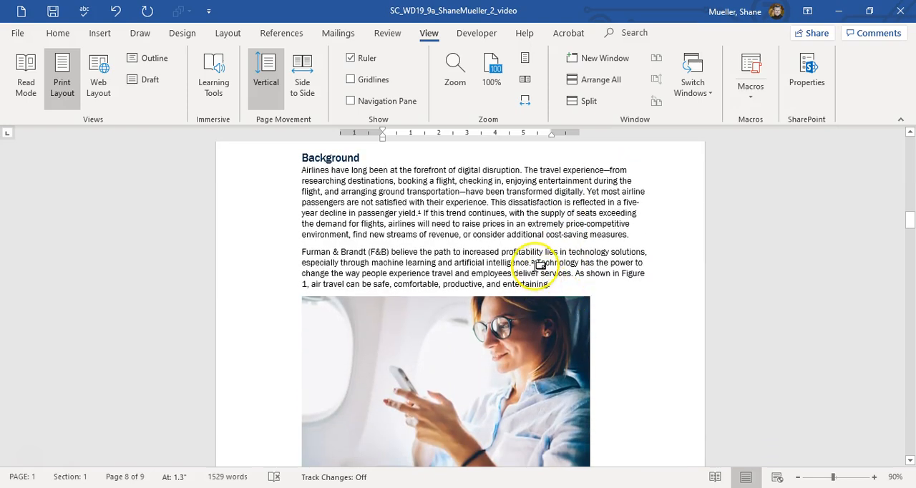
mouse_move(538, 262)
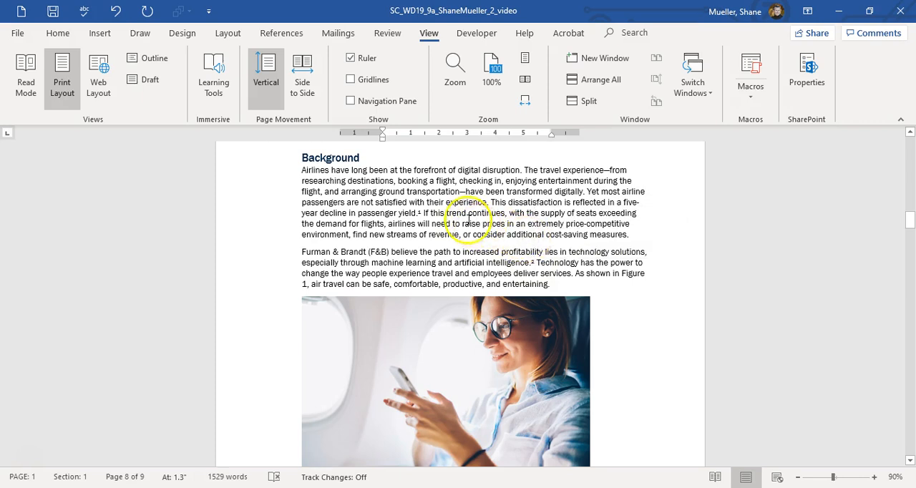
scroll(491, 276, down, 5)
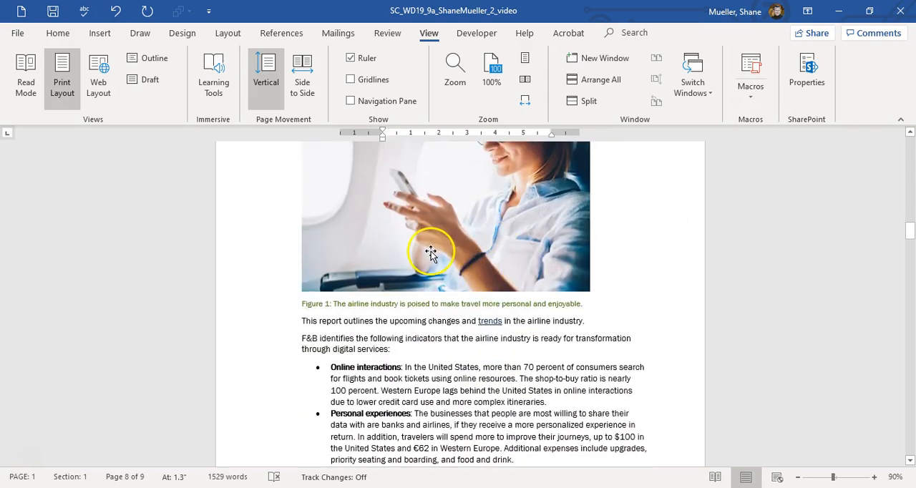
scroll(430, 252, down, 3)
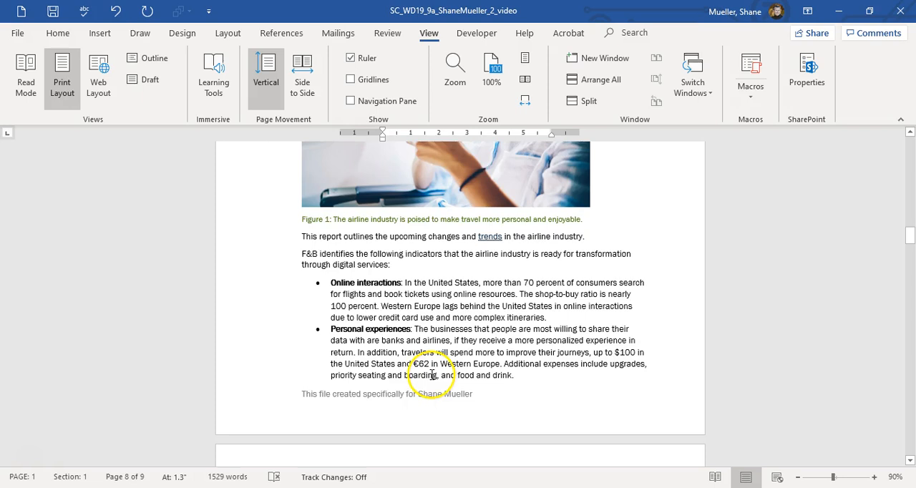
scroll(433, 375, down, 6)
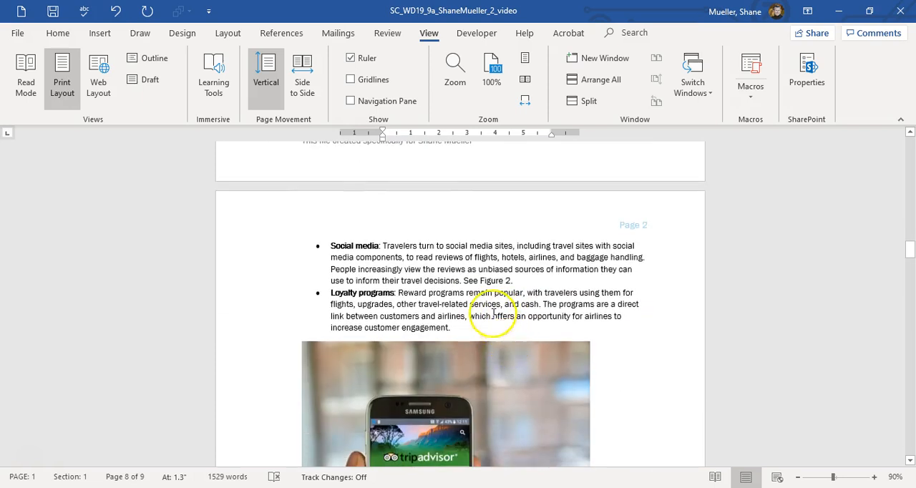
scroll(390, 251, down, 1)
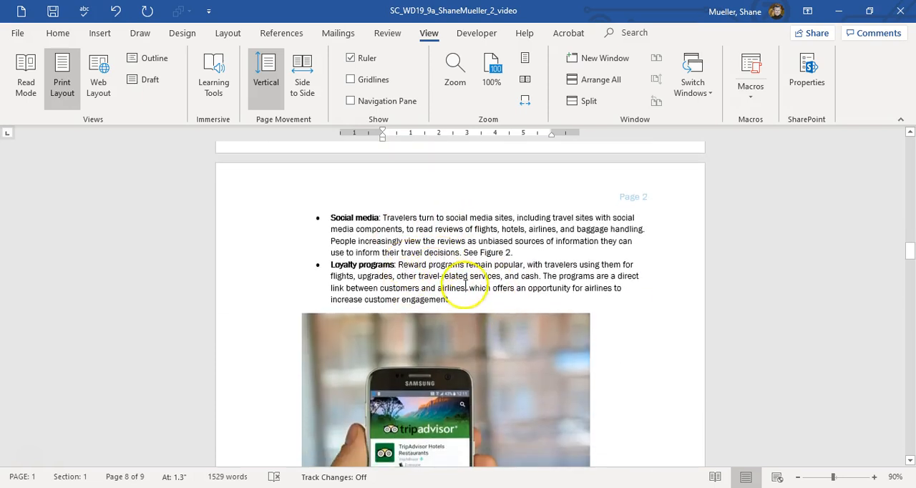
scroll(433, 293, down, 4)
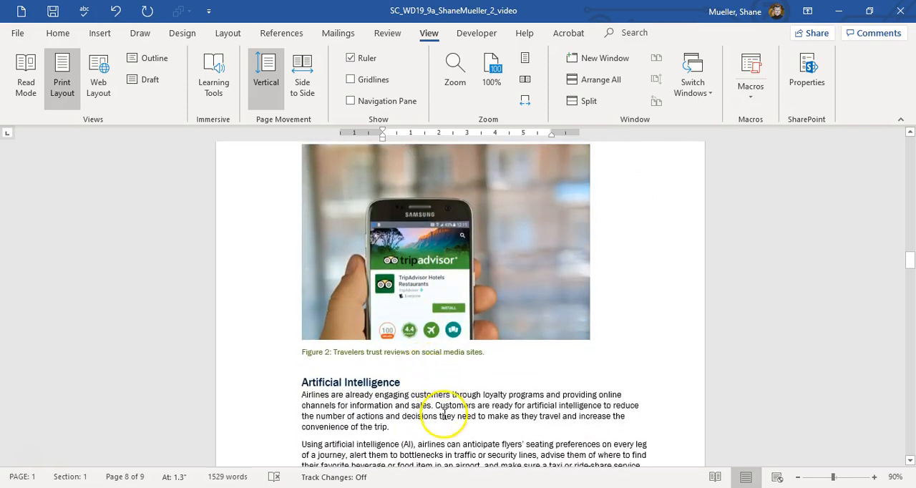
scroll(444, 415, down, 3)
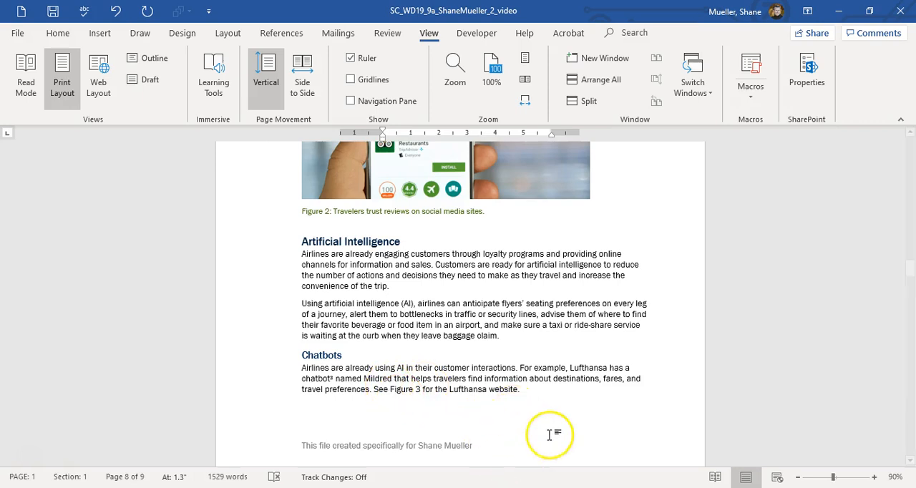
Review page 3, checking the Figure 3 caption, the Innovations in Aircraft text box and the note reference ending Integrated Travel Services.
scroll(547, 415, down, 6)
scroll(479, 364, down, 2)
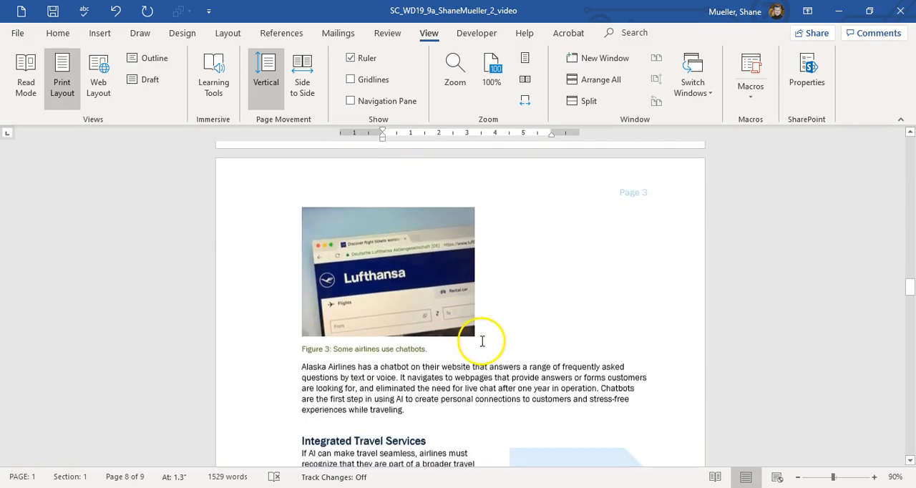
scroll(492, 338, down, 1)
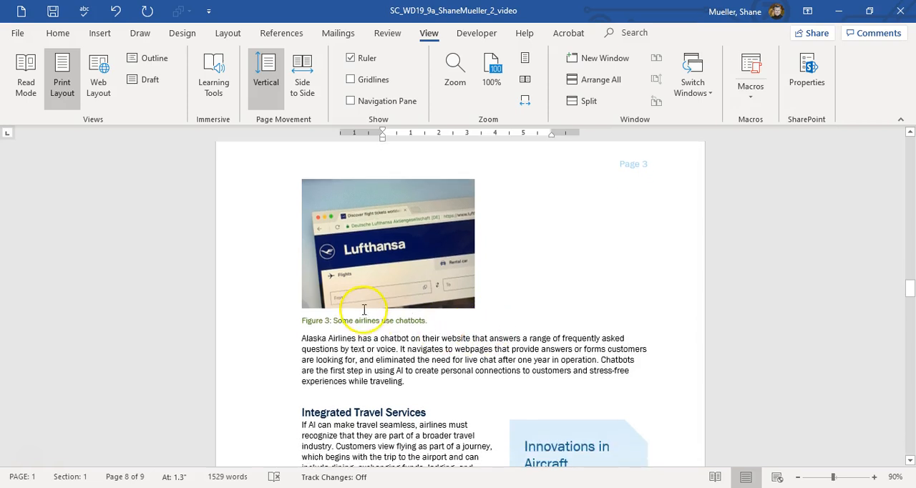
scroll(387, 318, down, 3)
scroll(555, 344, down, 2)
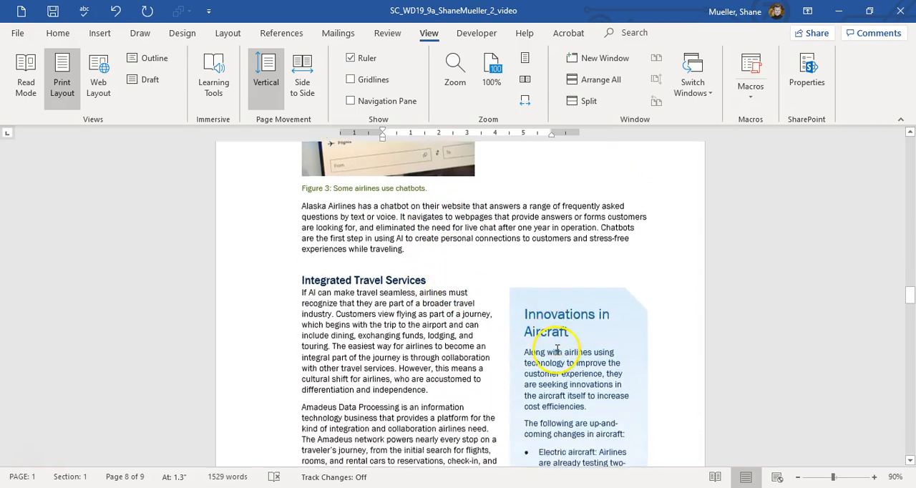
scroll(556, 349, down, 3)
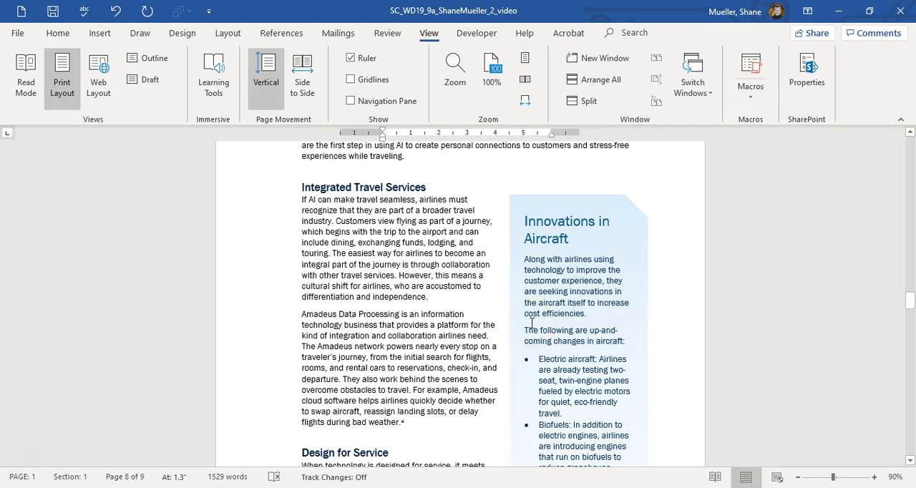
scroll(531, 324, down, 1)
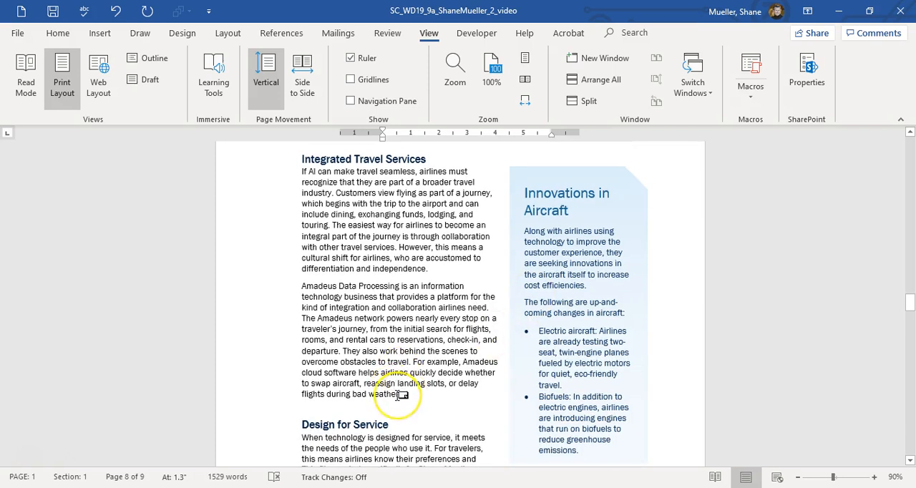
mouse_move(402, 394)
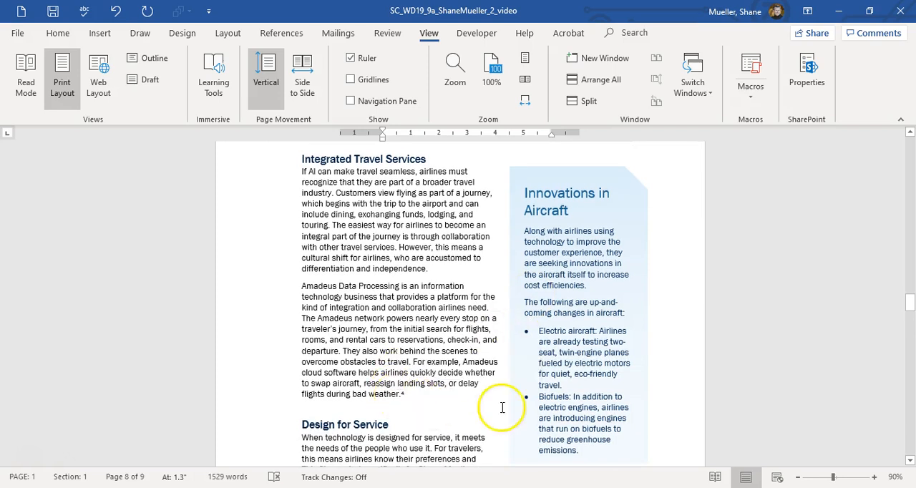
Dismiss the proofing suggestion on "business woman" in the paragraph above Parking Shuttles, keeping the wording.
scroll(536, 439, down, 3)
scroll(568, 385, down, 10)
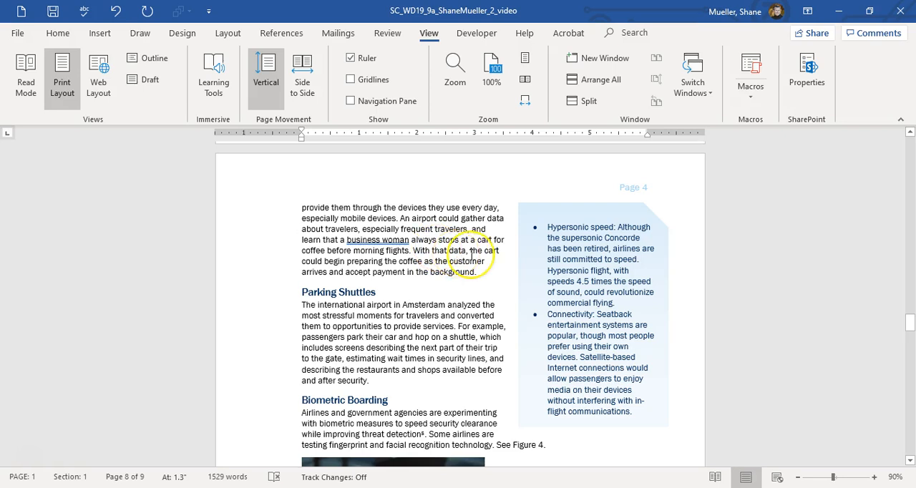
right_click(394, 247)
click(371, 247)
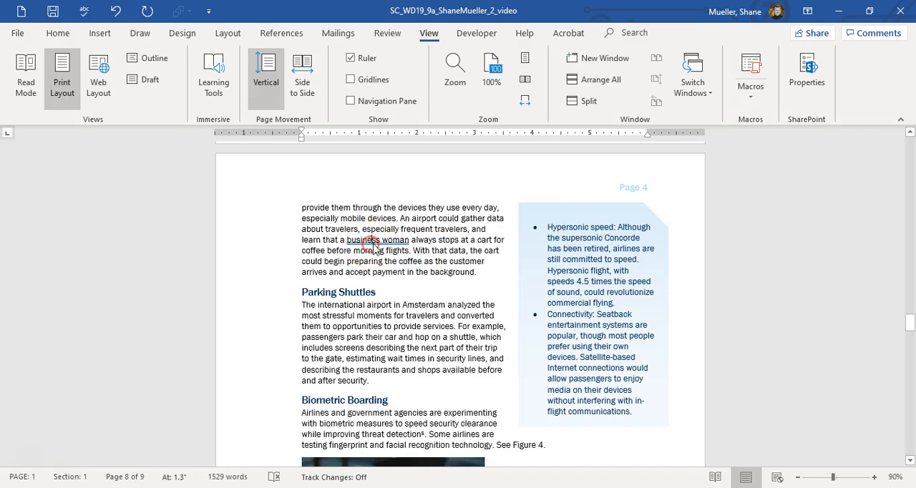
right_click(373, 247)
click(428, 290)
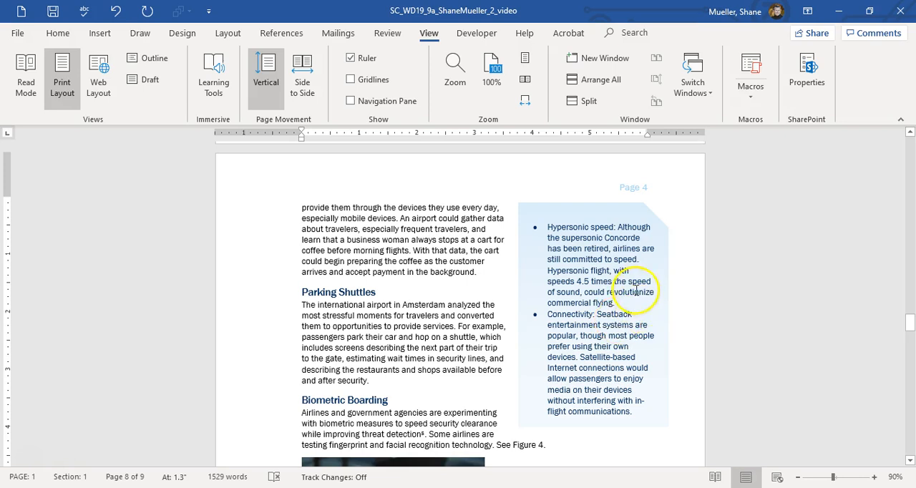
Review page 4, checking the Parking Shuttles and Biometric Boarding sections, the note reference after "threat detection" and the Figure 4 cross-reference.
scroll(400, 308, down, 3)
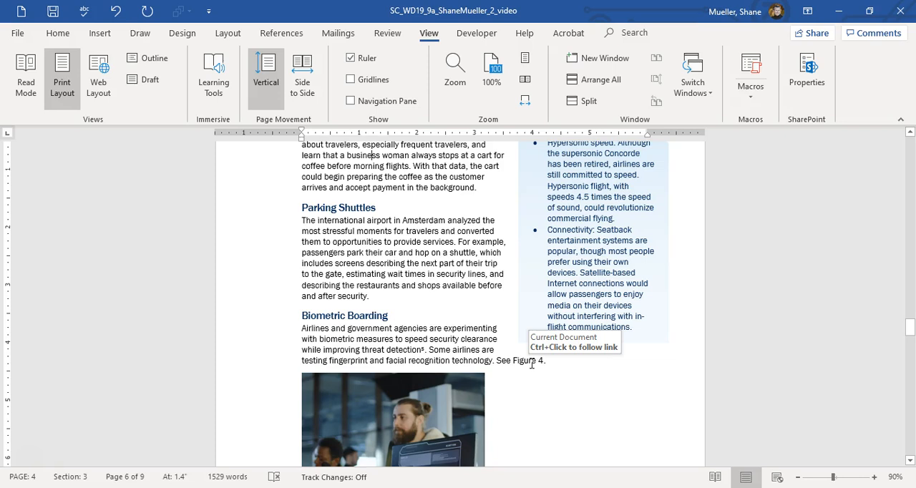
scroll(527, 364, down, 6)
scroll(425, 327, down, 1)
scroll(423, 329, down, 4)
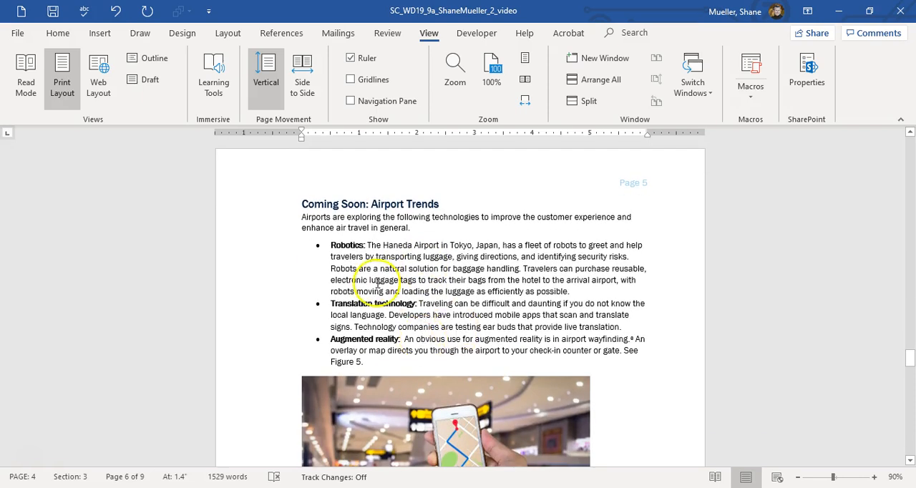
Review page 5, checking the Coming Soon: Airport Trends bullets, the wayfinding note reference, the Figure 5 cross-reference and its picture.
click(373, 276)
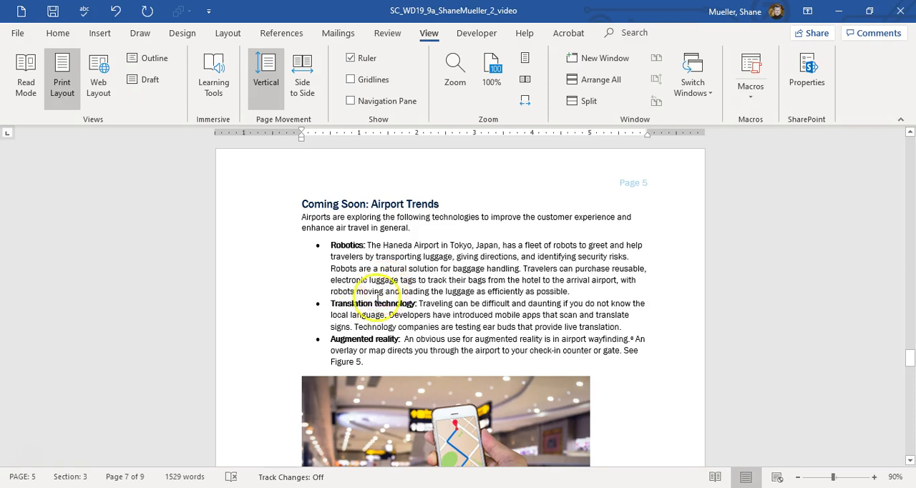
scroll(370, 343, down, 1)
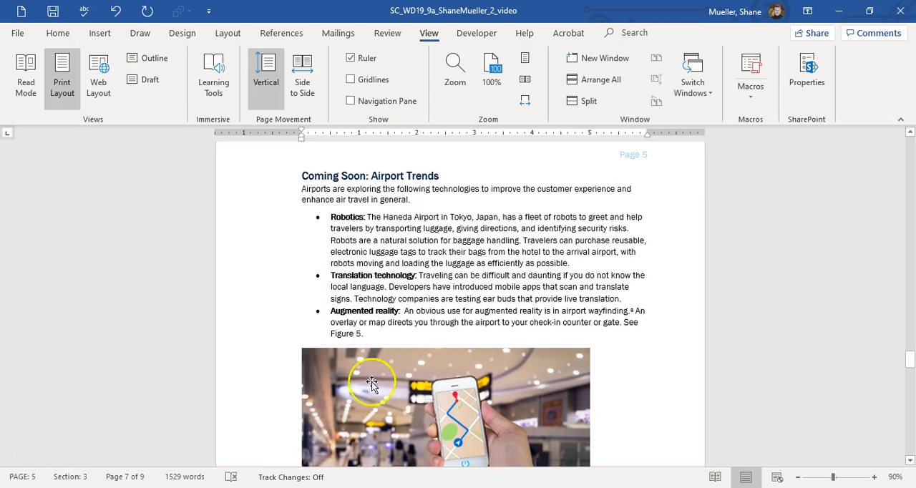
scroll(484, 279, down, 2)
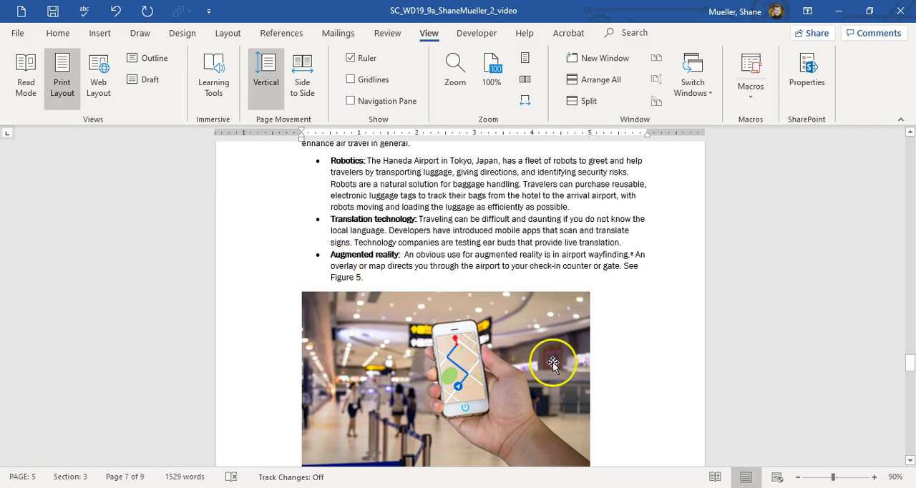
scroll(552, 363, down, 15)
scroll(483, 337, down, 1)
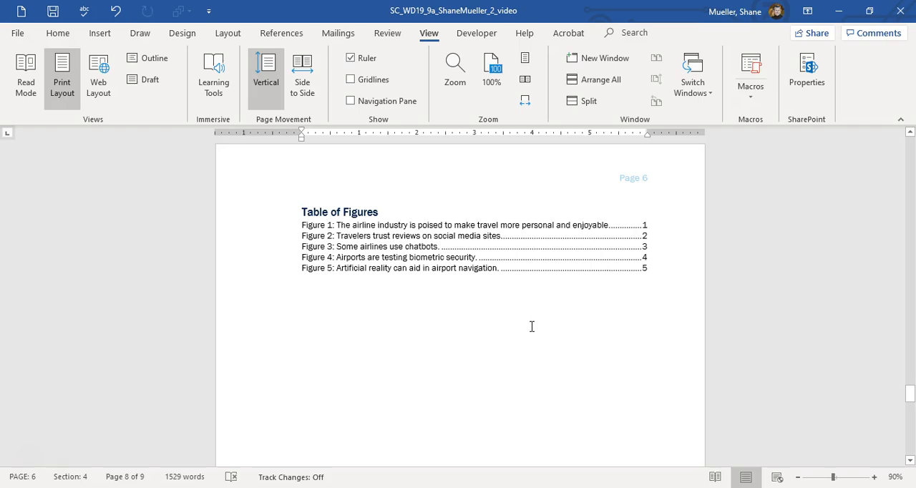
Check the Table of Figures on page 6, and the two-column Index with the endnotes below it on page 7.
scroll(587, 304, down, 8)
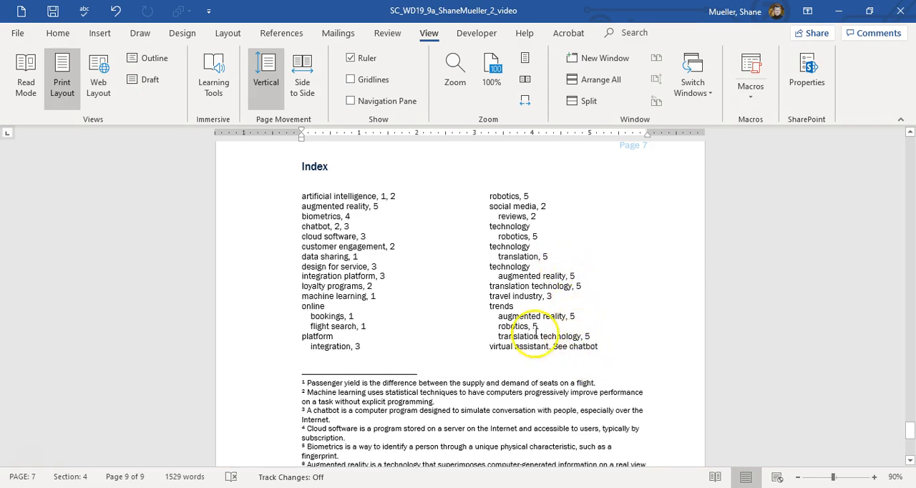
scroll(374, 347, down, 3)
scroll(375, 347, down, 5)
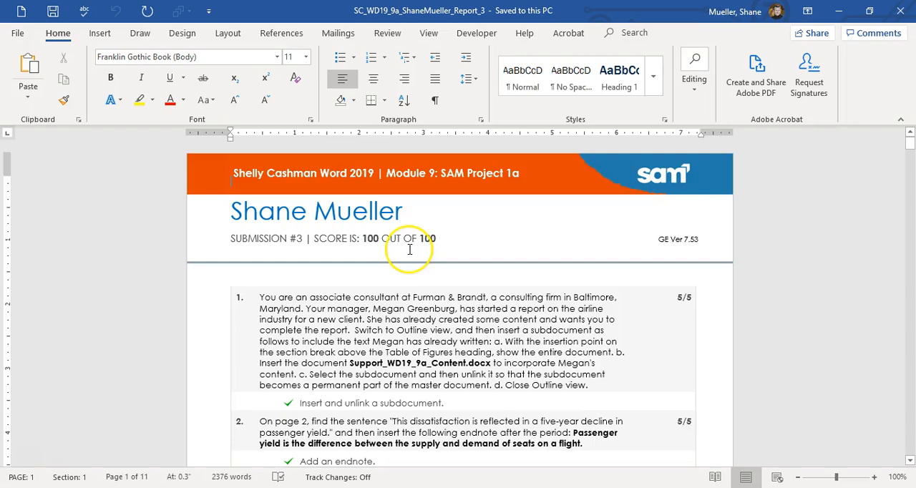
Review the scored task list in the SAM Project 1a grading report, checking the points and marks for each instruction.
scroll(409, 249, down, 15)
scroll(409, 249, down, 15)
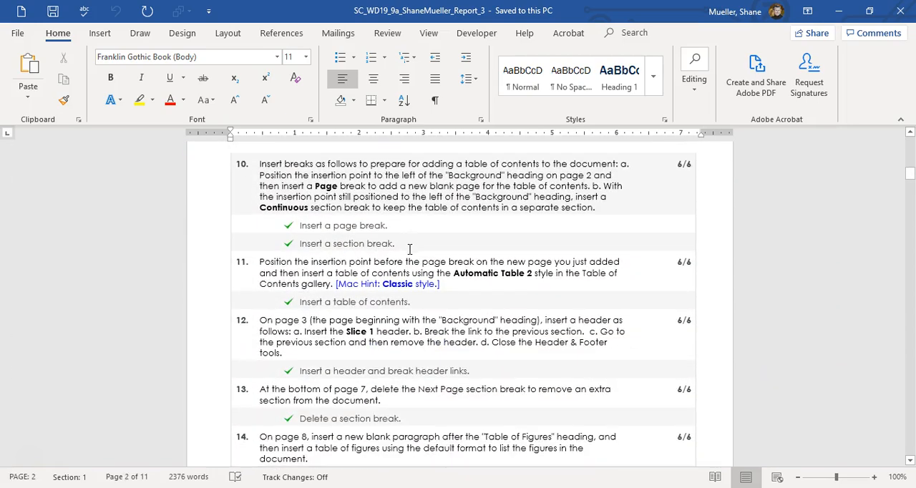
scroll(409, 249, down, 10)
scroll(414, 238, down, 15)
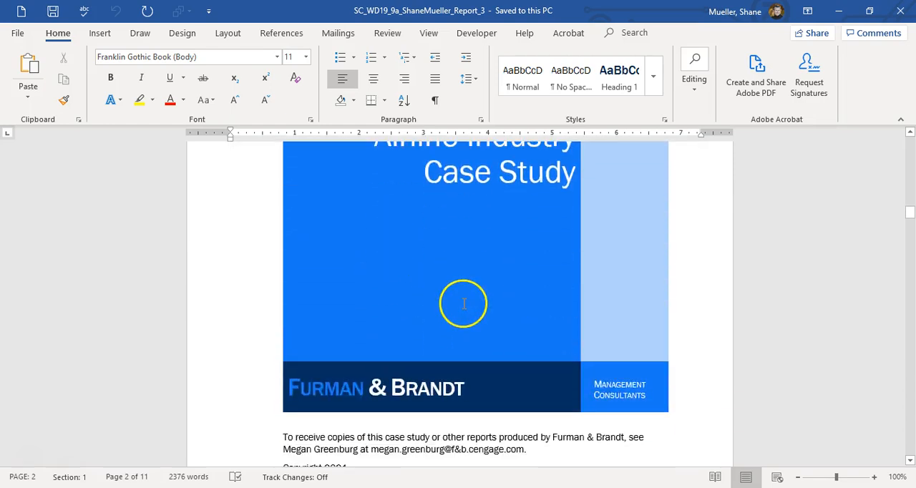
Look through the case study copy within the grading report, from the cover page to the Airport Trends section.
scroll(464, 303, down, 15)
scroll(463, 300, down, 20)
scroll(482, 287, down, 20)
scroll(515, 296, down, 20)
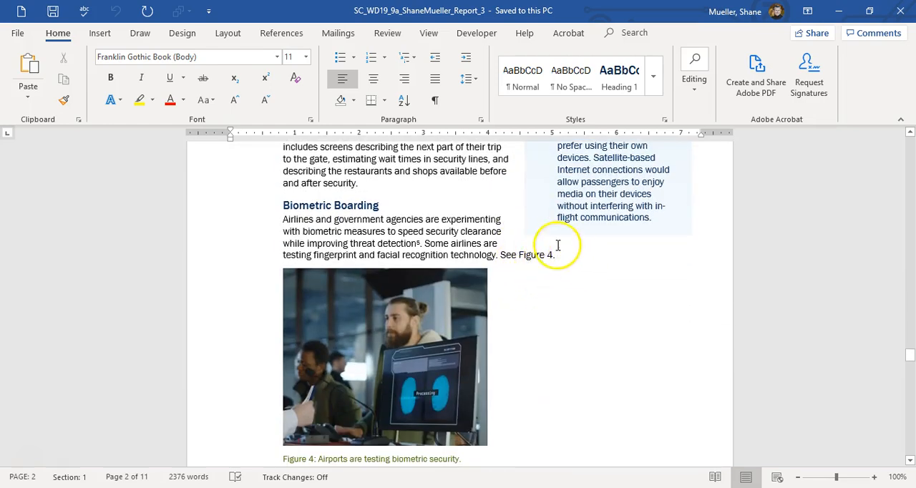
scroll(386, 249, down, 5)
scroll(387, 249, down, 3)
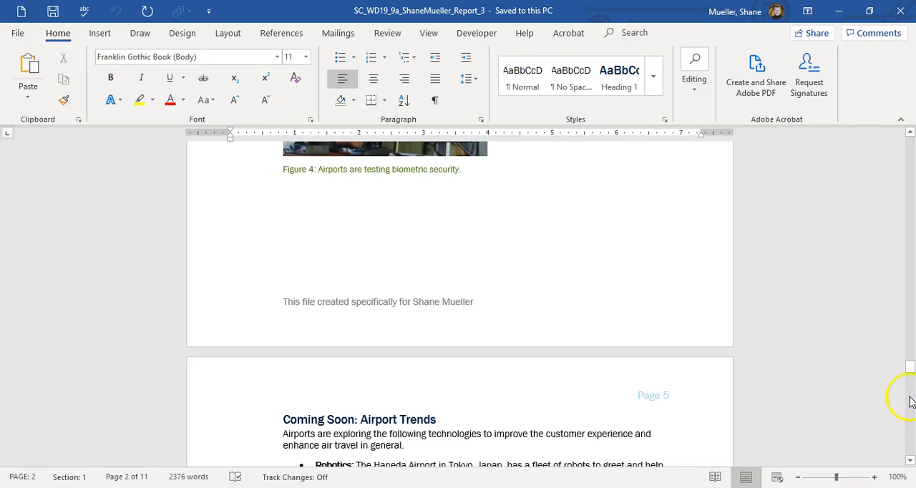
Return to the start of the grading report and save it.
drag(910, 371, 907, 142)
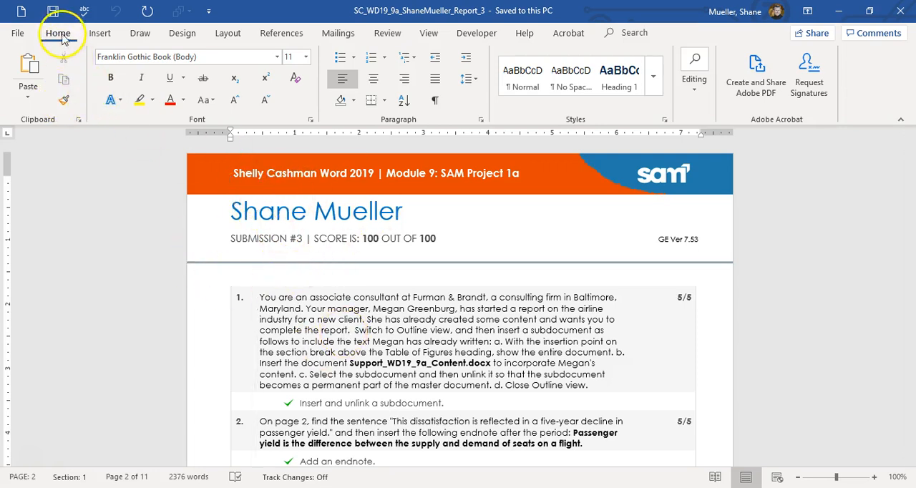
click(54, 12)
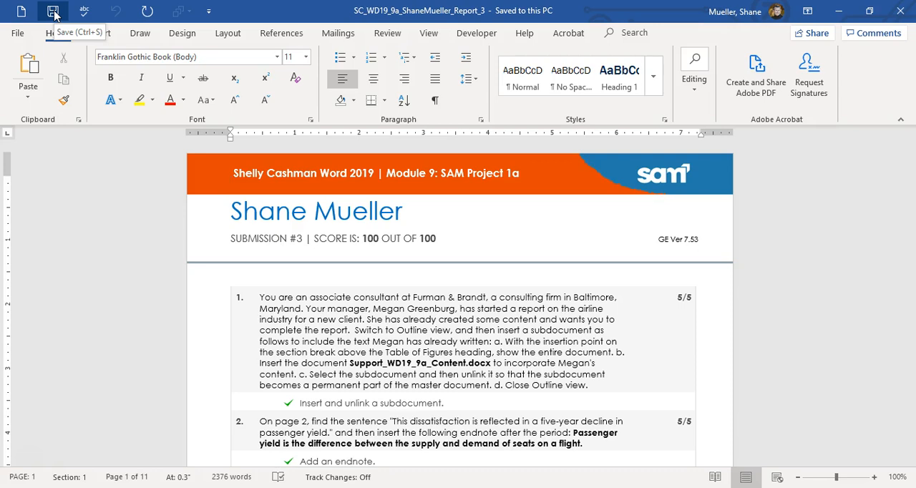
click(54, 12)
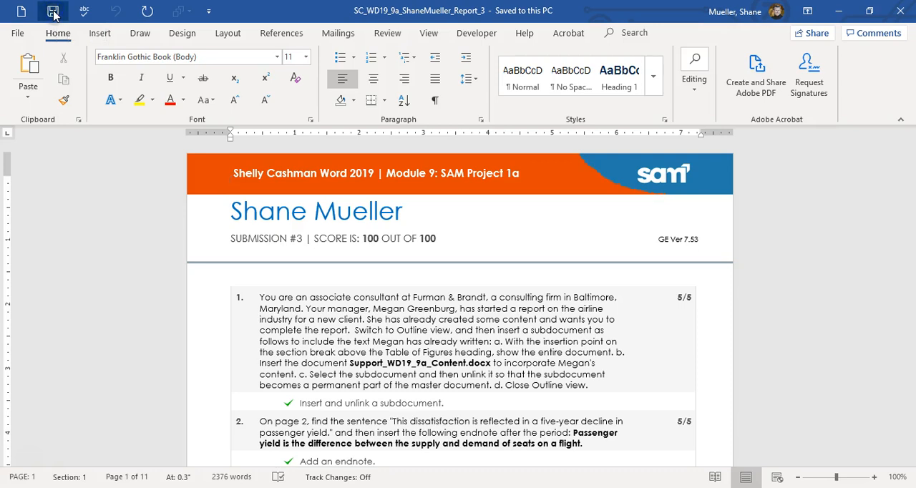